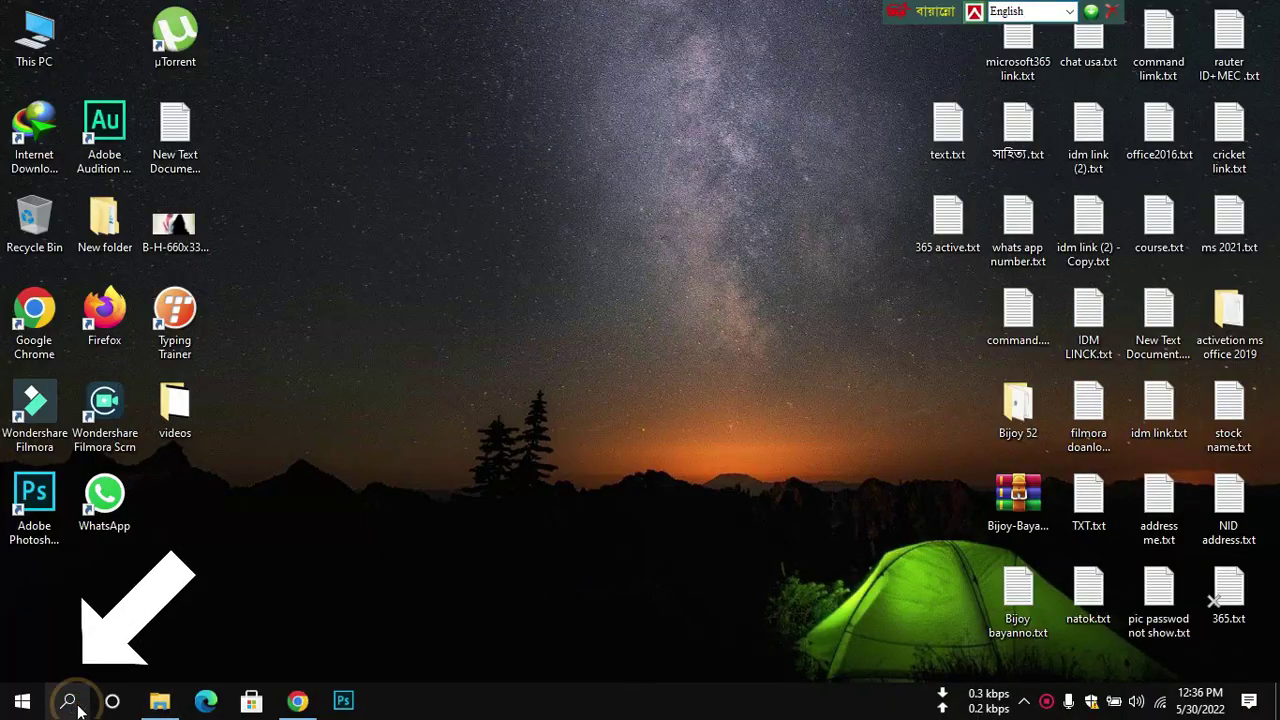
Step: Search Windows for 'micr' and launch Microsoft Store from the best match
{"action": "left_click", "coordinate": [70, 703]}
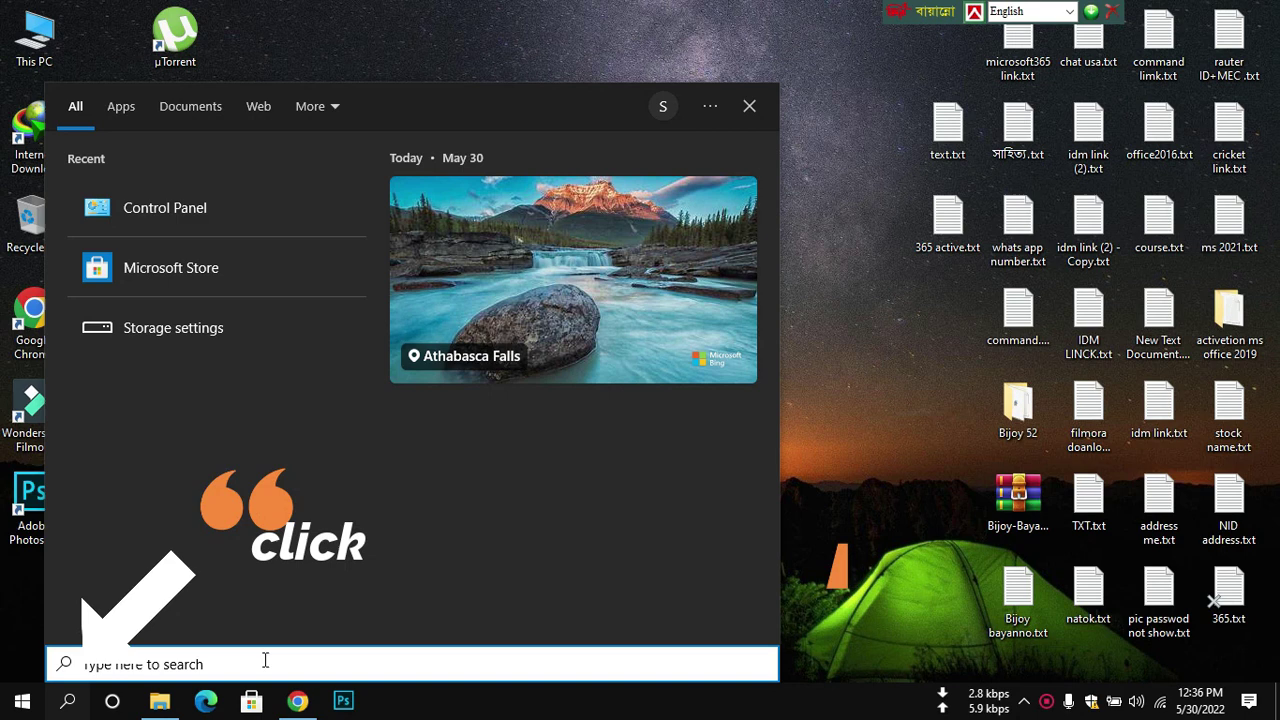
{"action": "type", "text": "mi"}
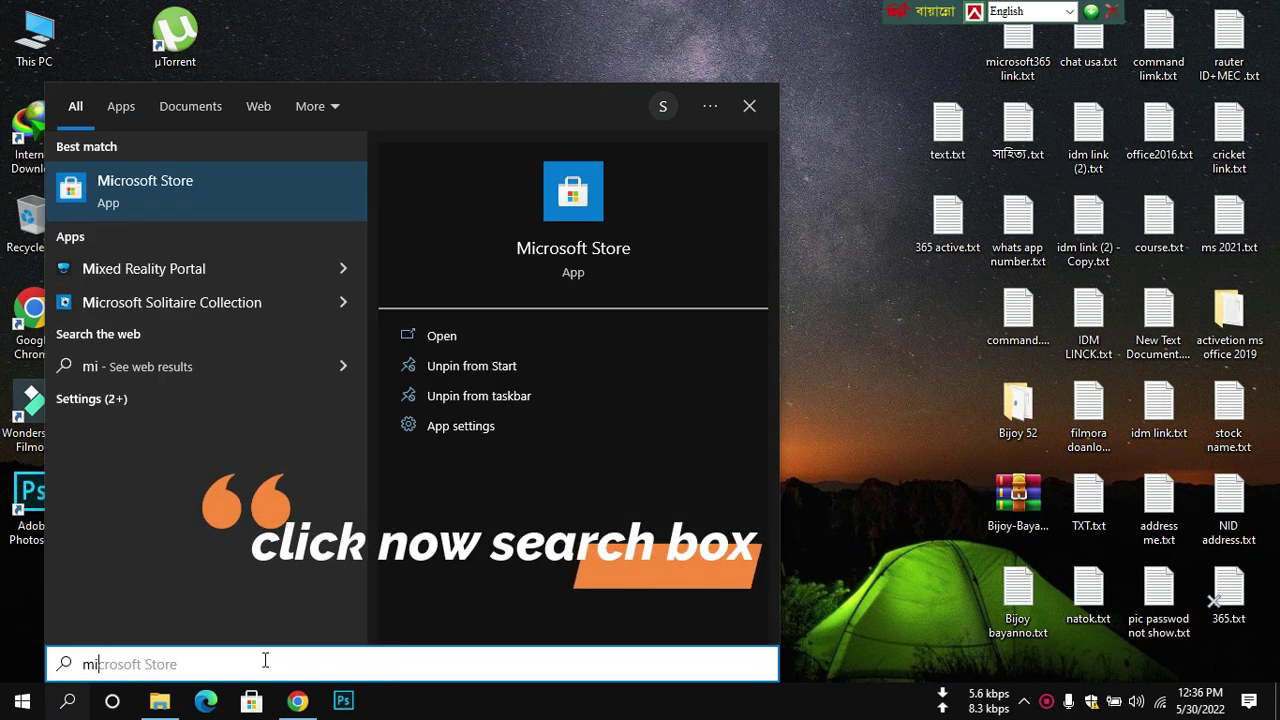
{"action": "type", "text": "cr"}
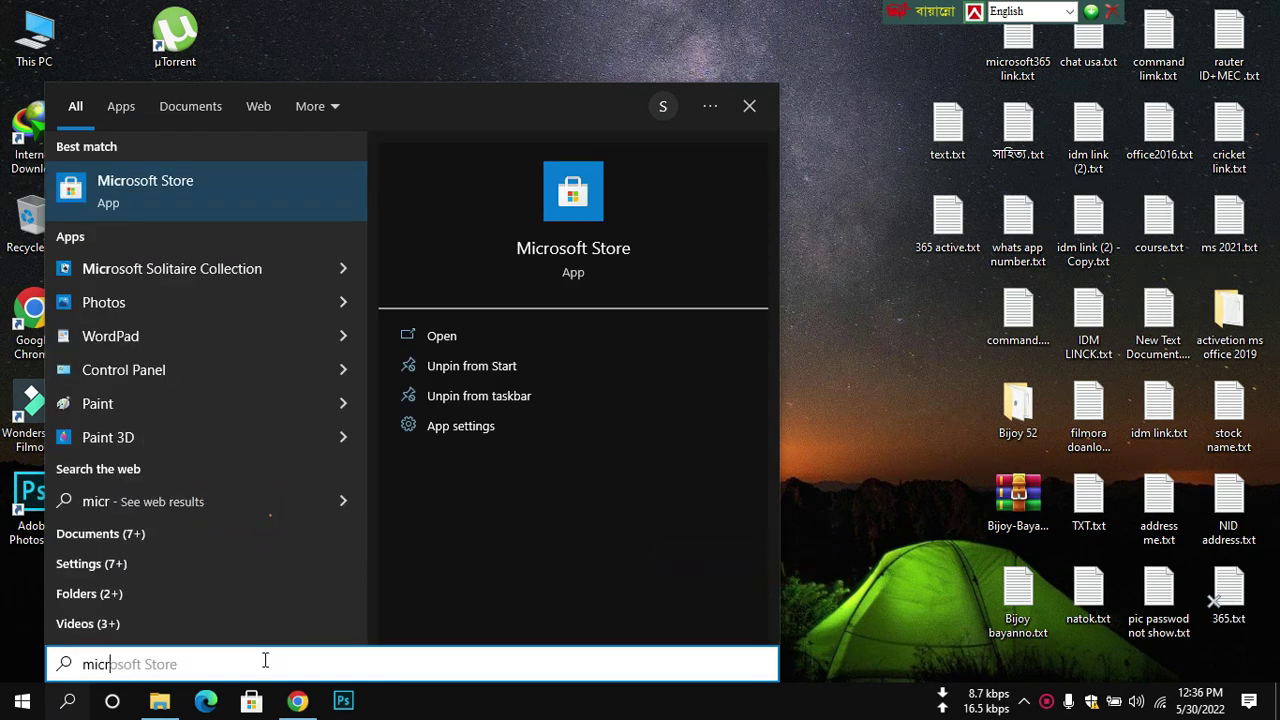
{"action": "left_click", "coordinate": [189, 196]}
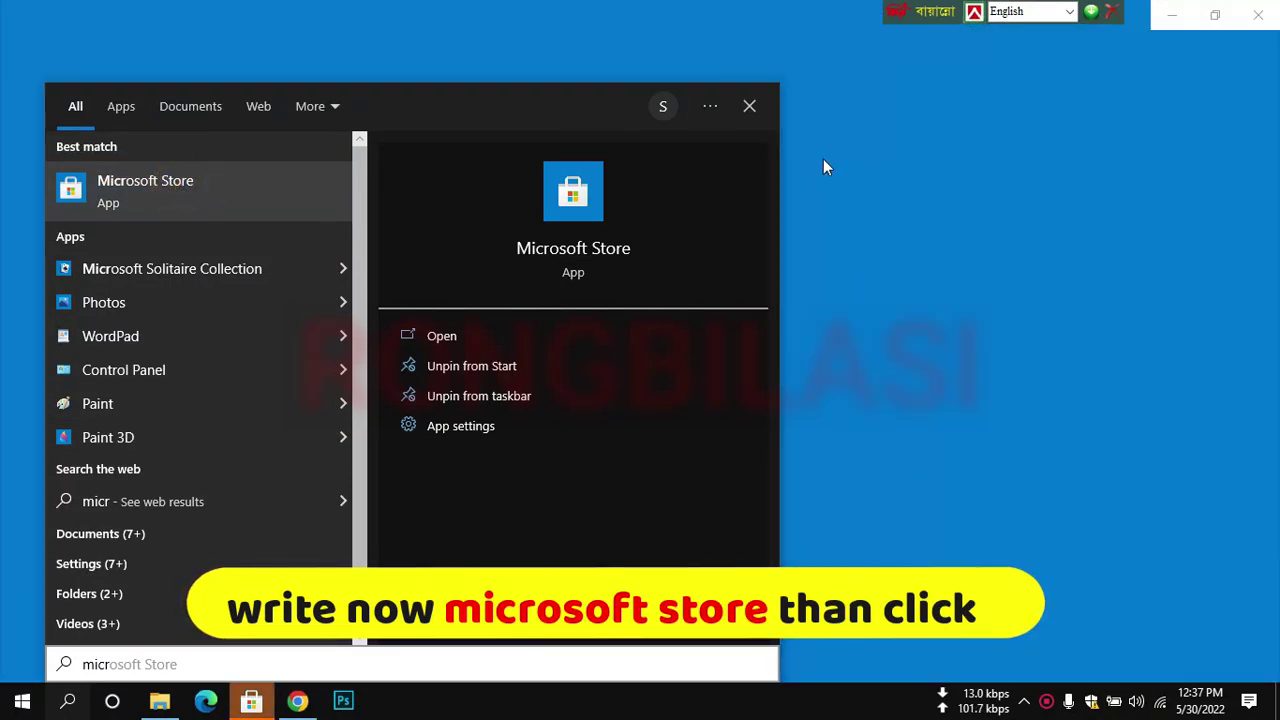
Step: Search the Store for 'office' and start installing the Office app
{"action": "left_click", "coordinate": [745, 110]}
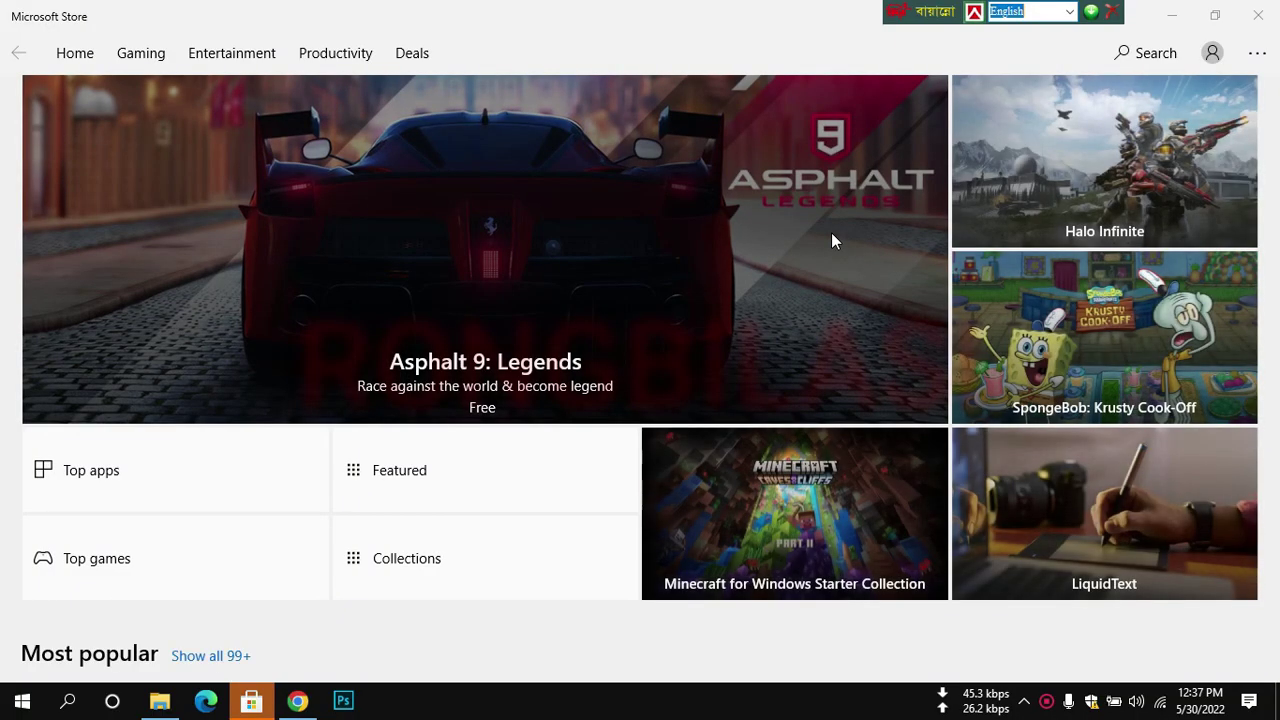
{"action": "left_click", "coordinate": [1130, 58]}
{"action": "type", "text": "office"}
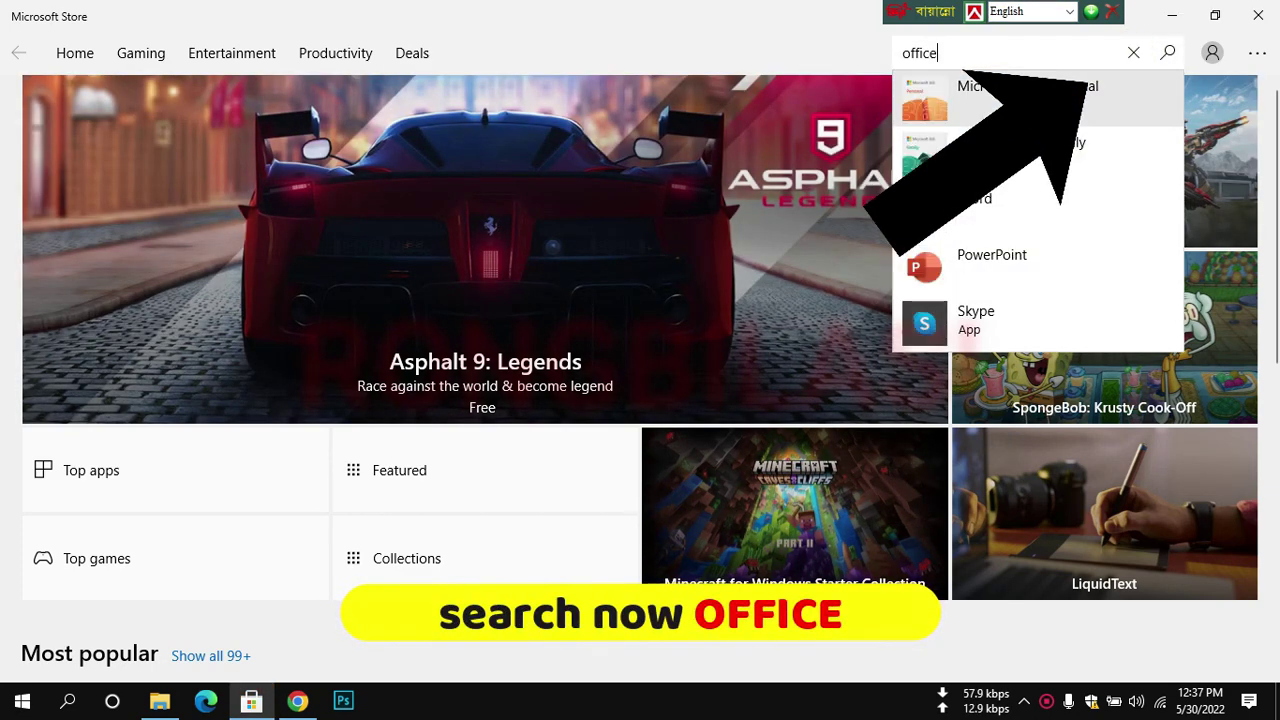
{"action": "key", "text": "Return"}
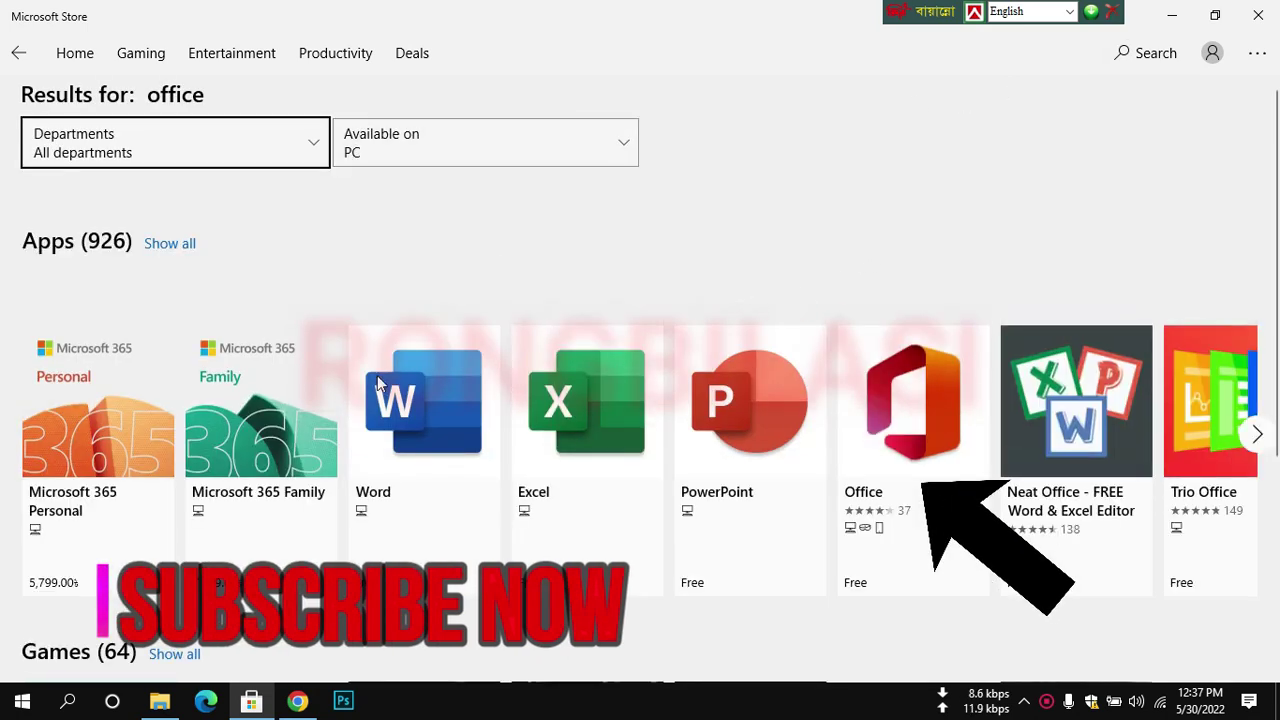
{"action": "left_click", "coordinate": [890, 445]}
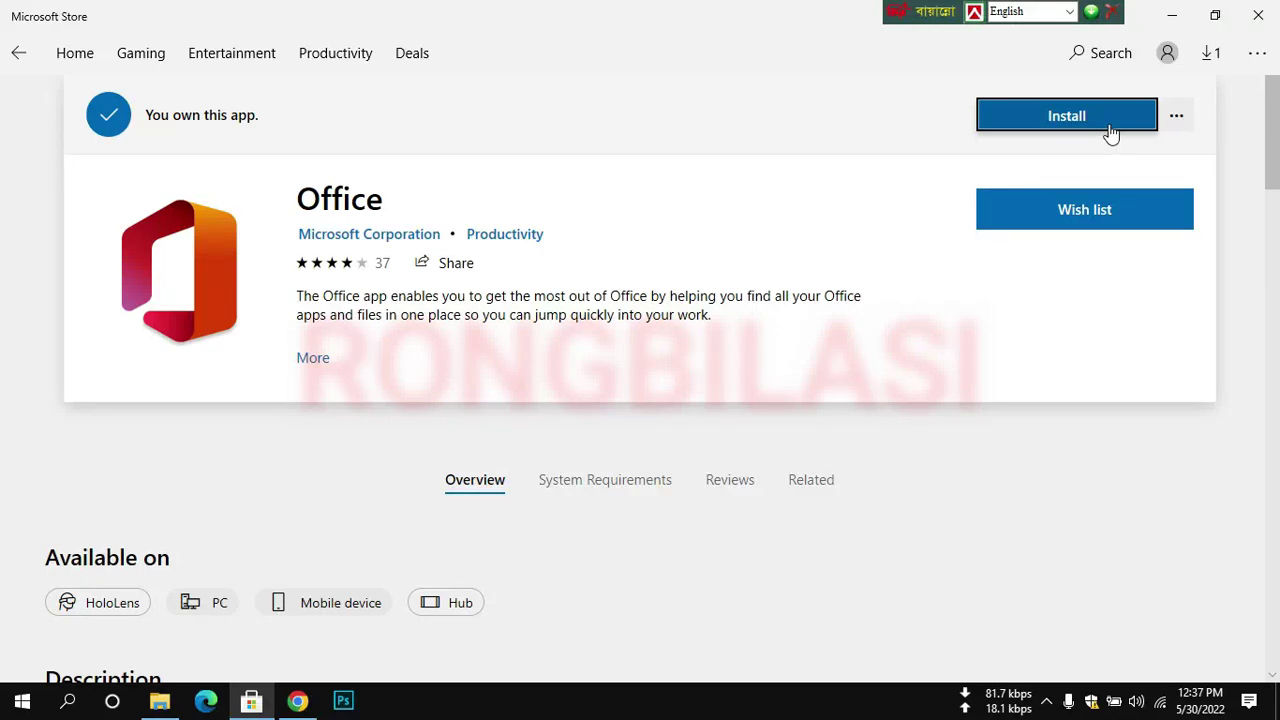
{"action": "left_click", "coordinate": [1104, 116]}
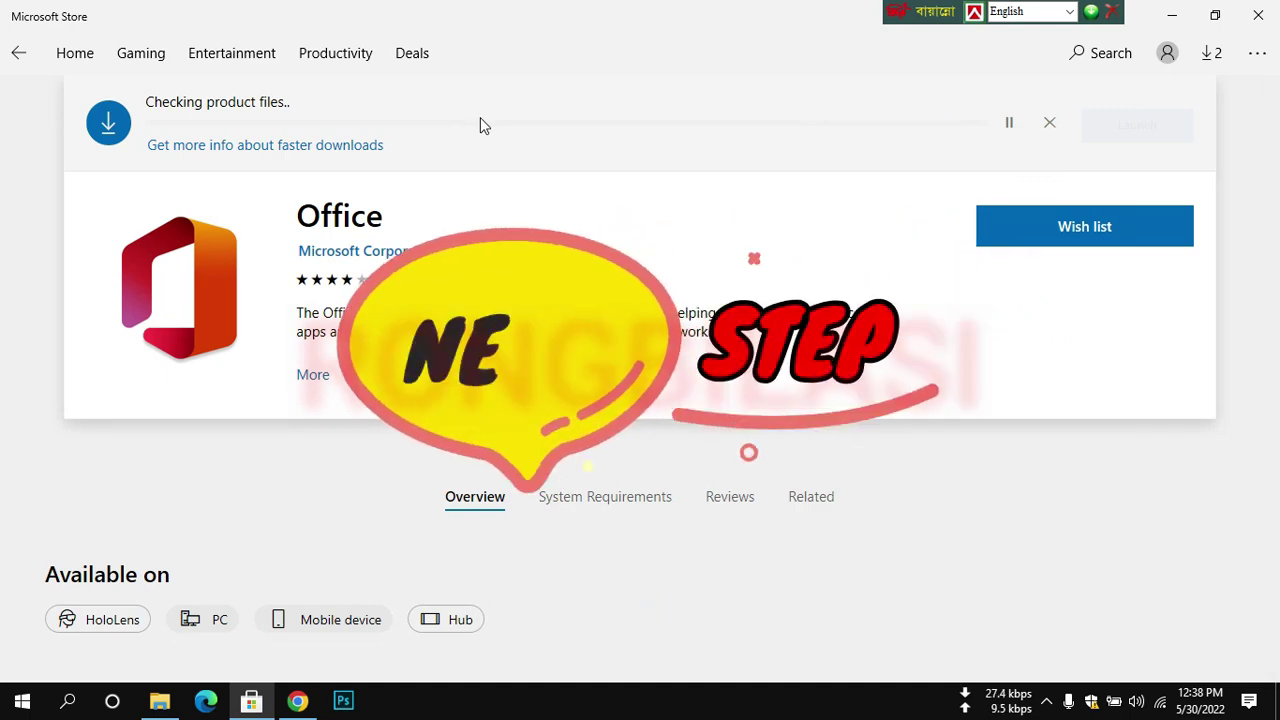
Step: Minimize the Store and refresh the desktop
{"action": "left_click", "coordinate": [1176, 16]}
{"action": "right_click", "coordinate": [530, 128]}
{"action": "left_click", "coordinate": [587, 190]}
{"action": "right_click", "coordinate": [563, 125]}
Step: Refresh the desktop, then Google 'microsoft office' in Chrome and open the Office 365 Login result
{"action": "left_click", "coordinate": [635, 186]}
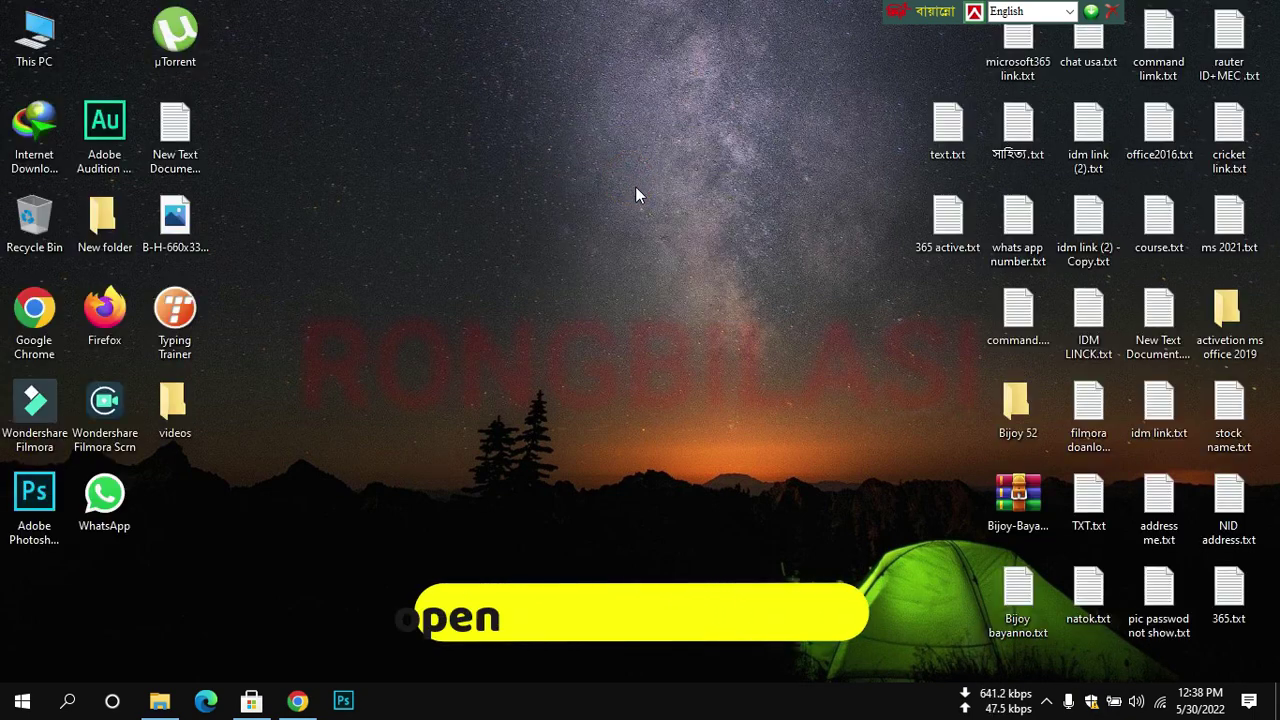
{"action": "mouse_move", "coordinate": [298, 708]}
{"action": "left_click", "coordinate": [377, 560]}
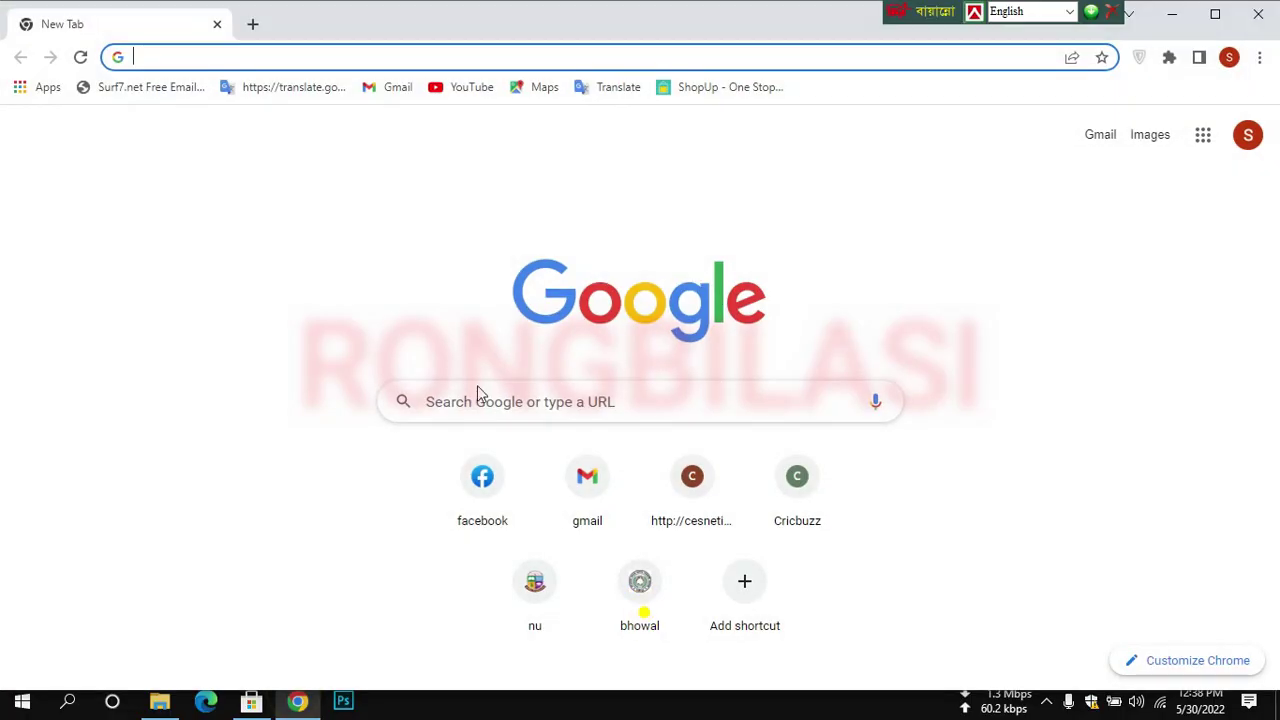
{"action": "type", "text": "mi"}
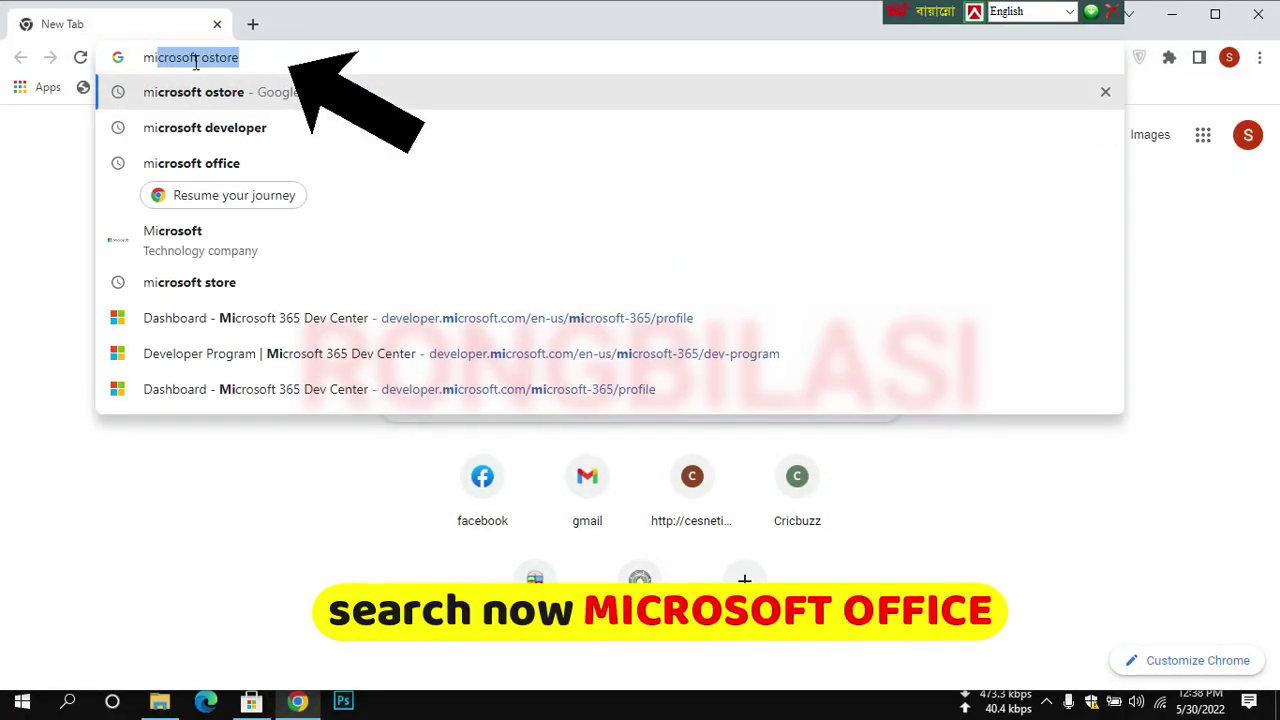
{"action": "type", "text": "crosoft offi"}
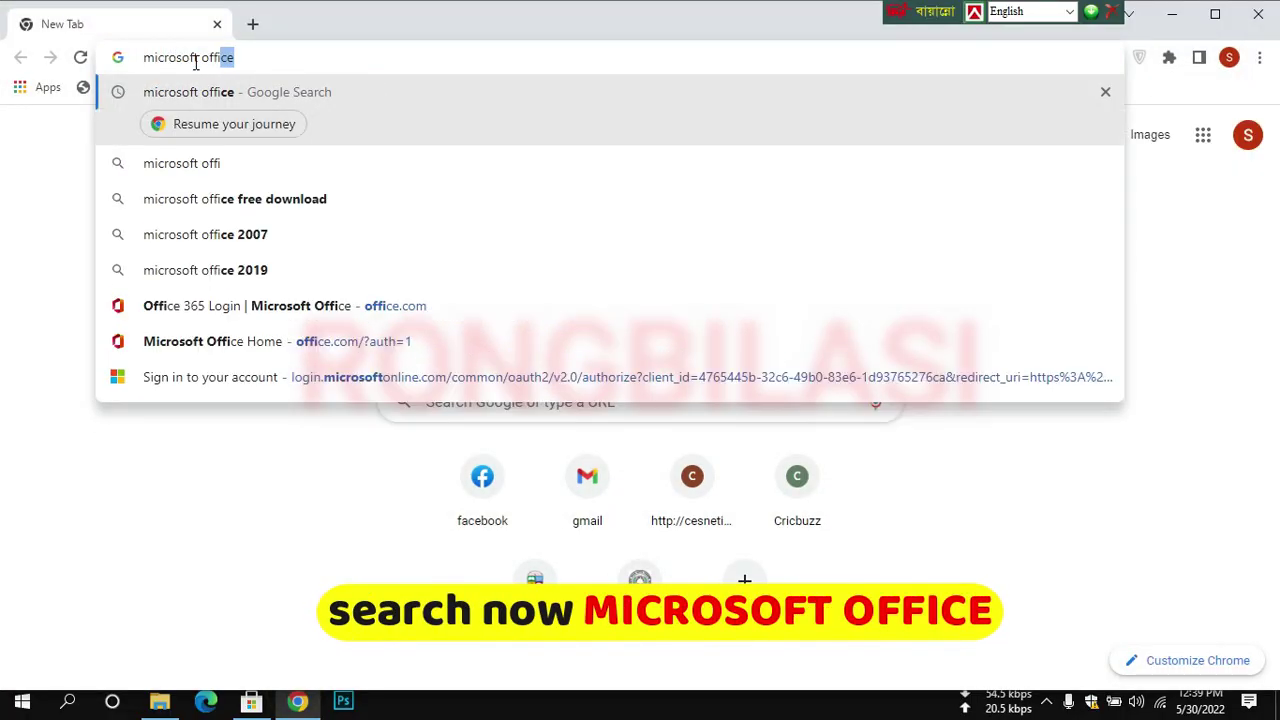
{"action": "type", "text": "ce"}
{"action": "key", "text": "Return"}
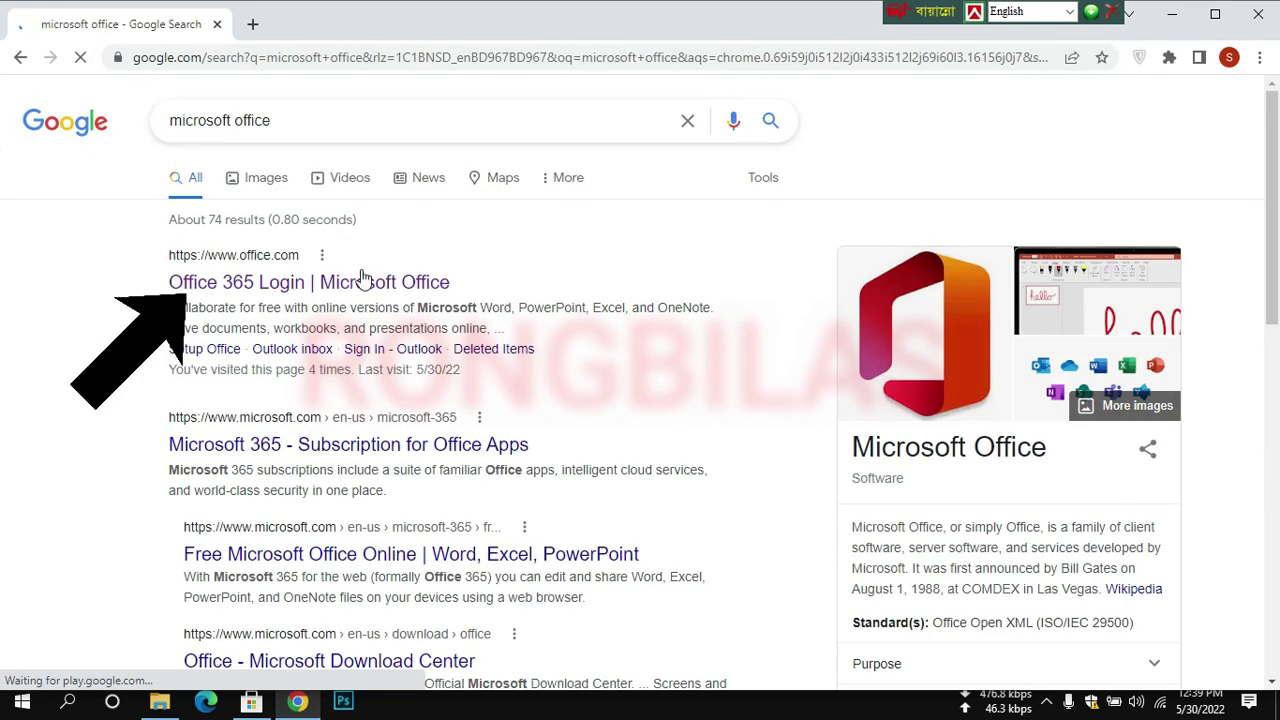
{"action": "left_click", "coordinate": [370, 284]}
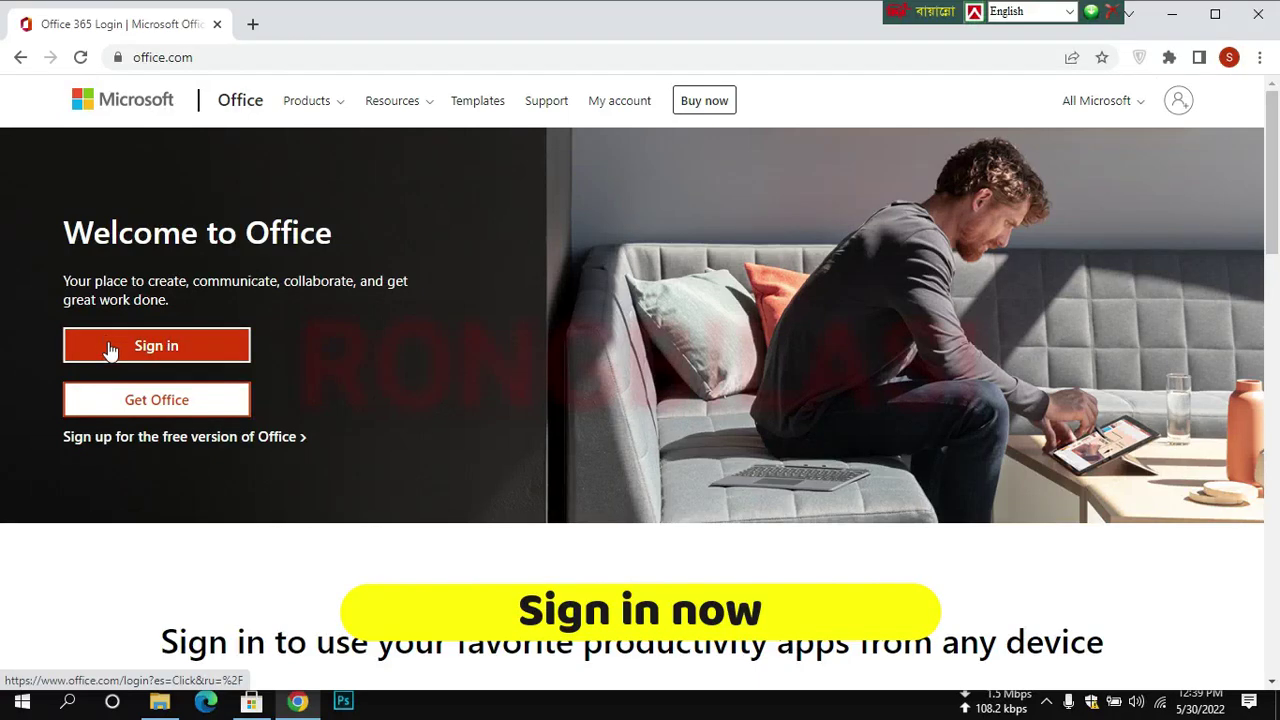
Step: Sign in to Office with a different email address and have a sign-in code emailed
{"action": "left_click", "coordinate": [174, 348]}
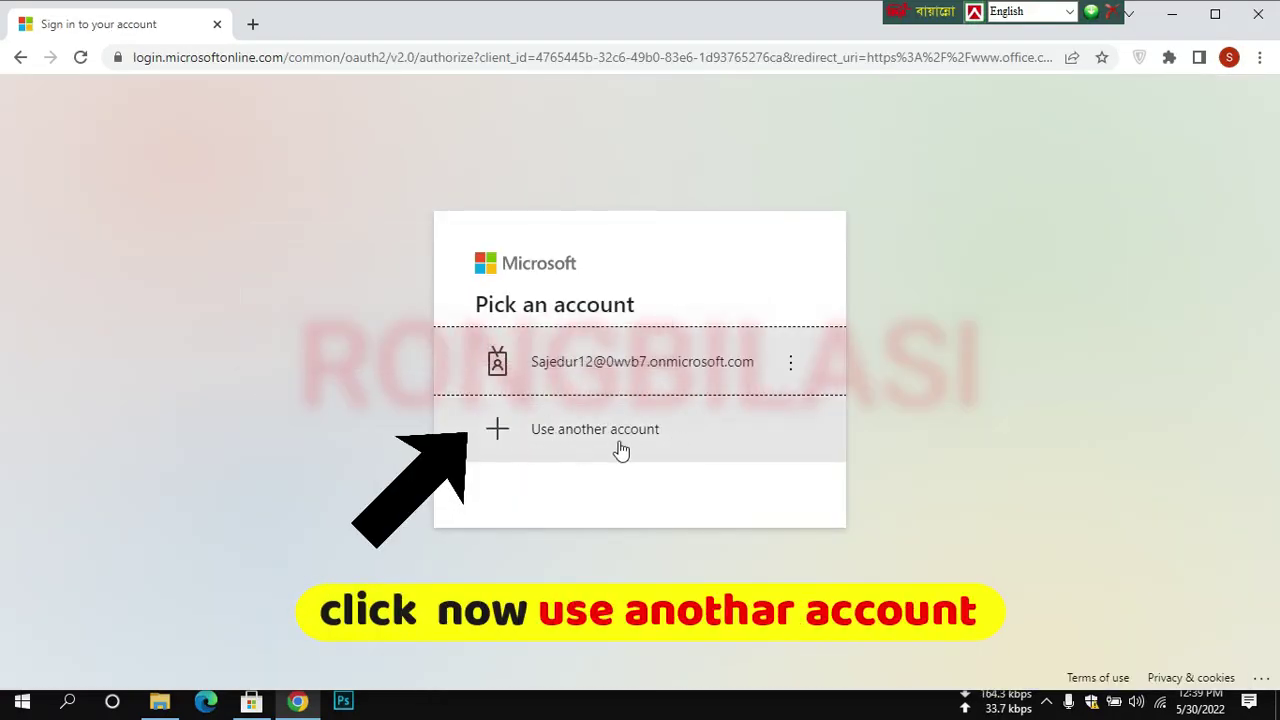
{"action": "left_click", "coordinate": [594, 443]}
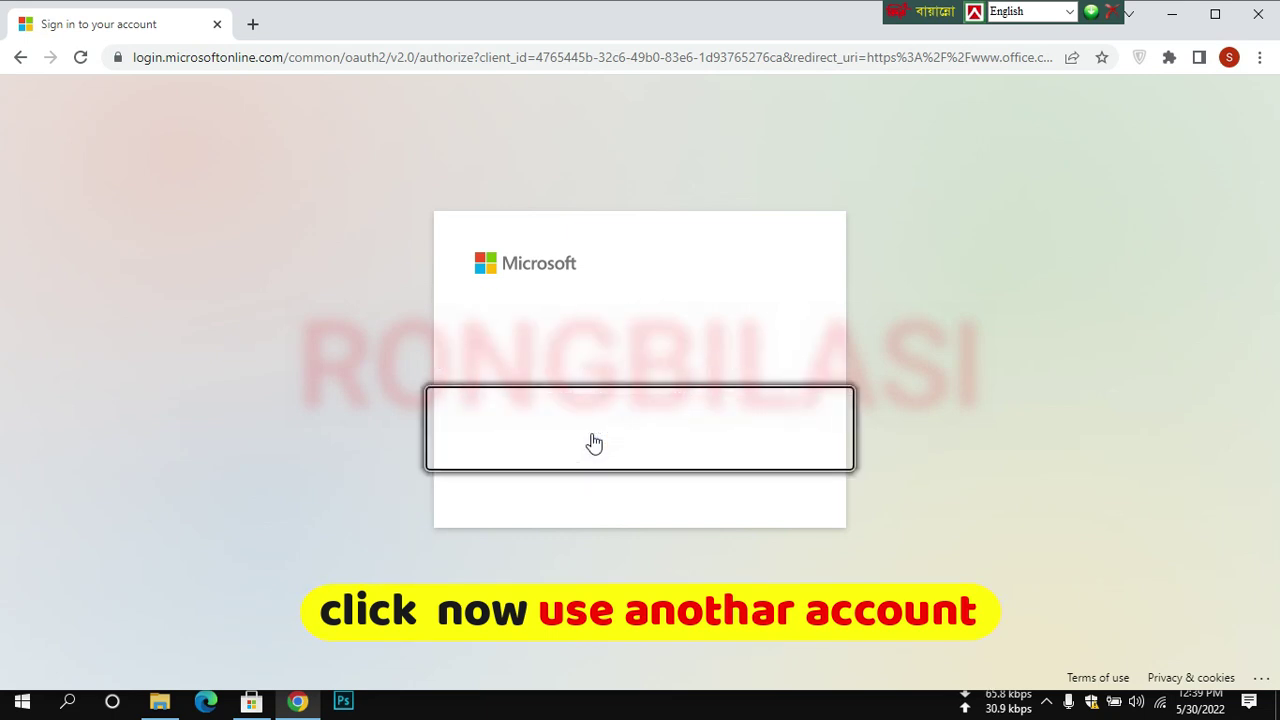
{"action": "left_click", "coordinate": [727, 319]}
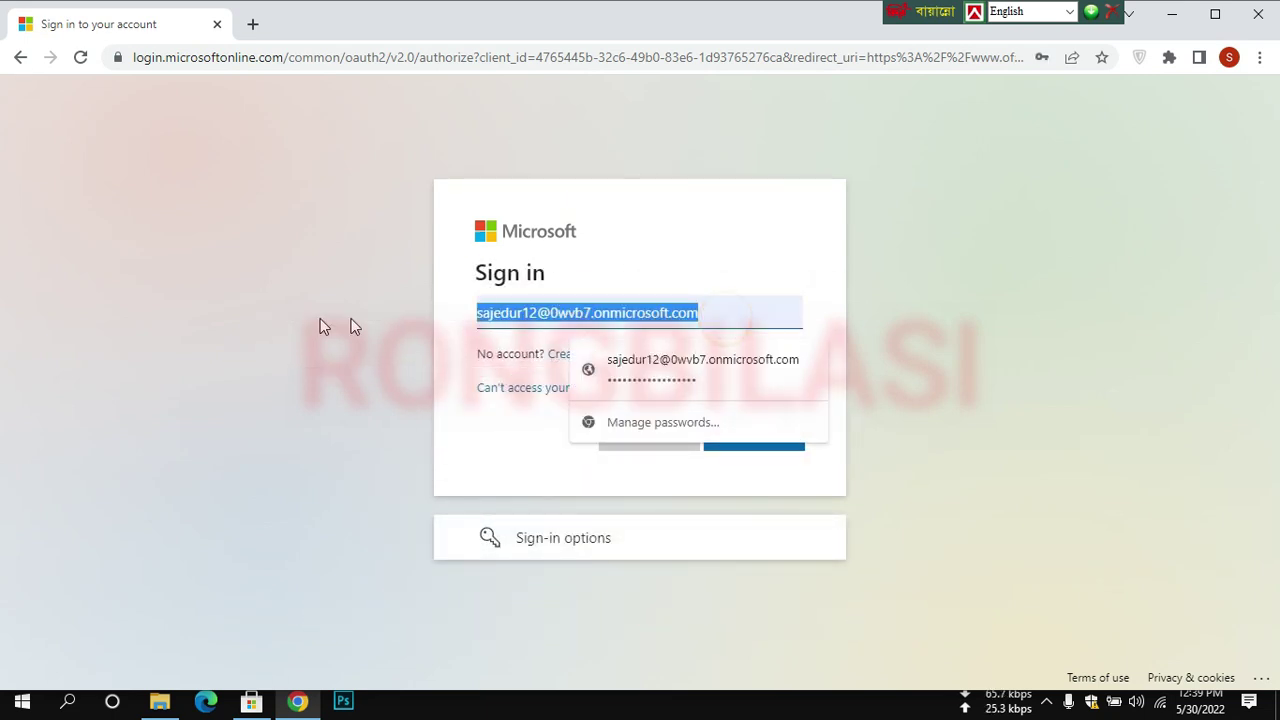
{"action": "key", "text": "BackSpace"}
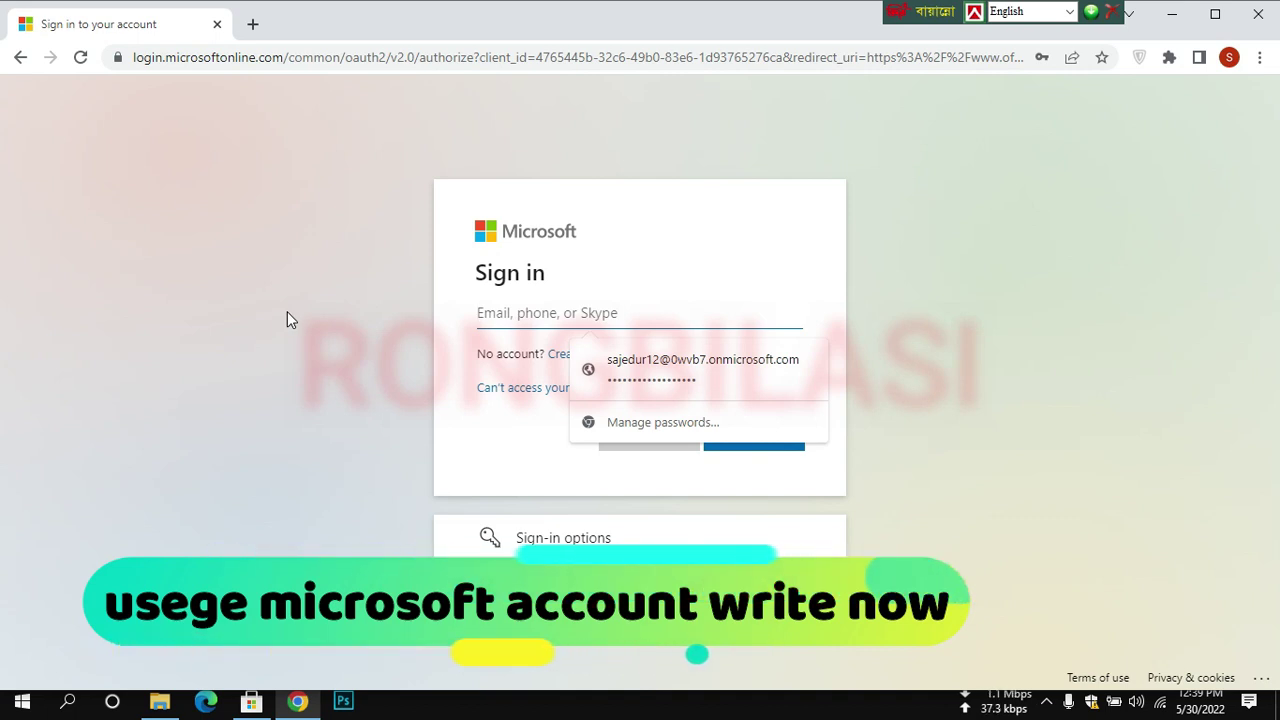
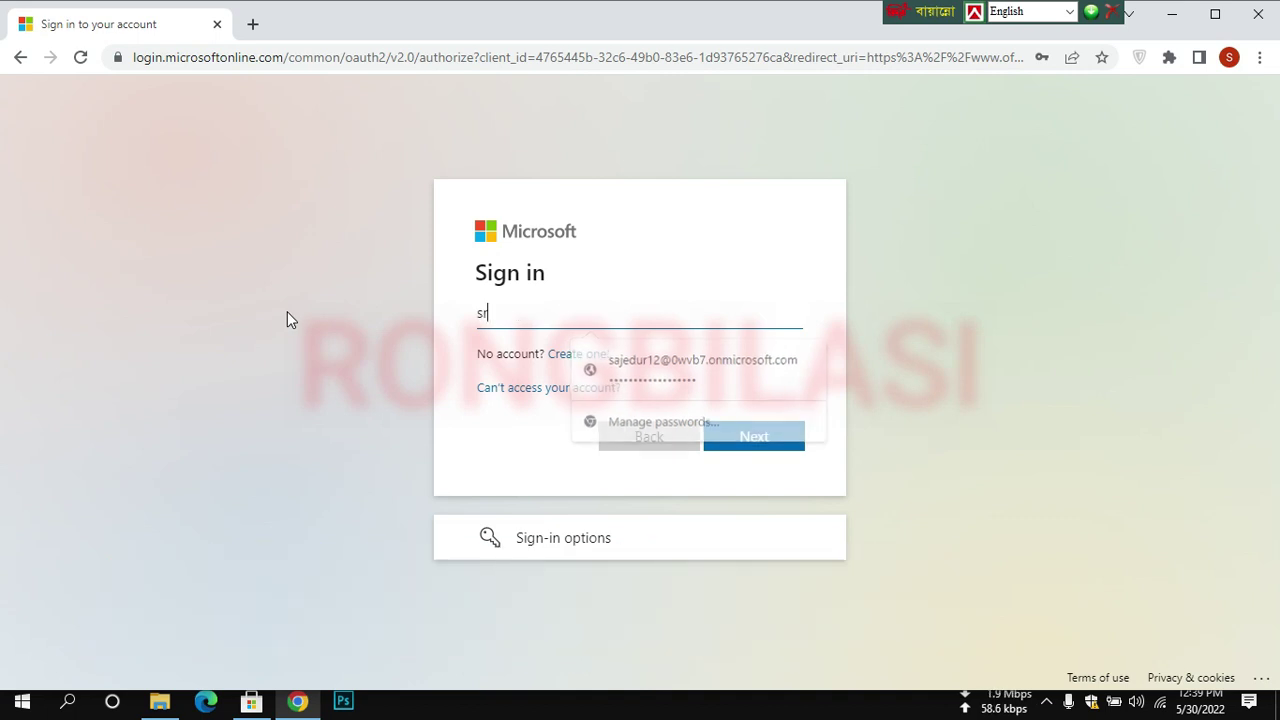
{"action": "left_click", "coordinate": [769, 432]}
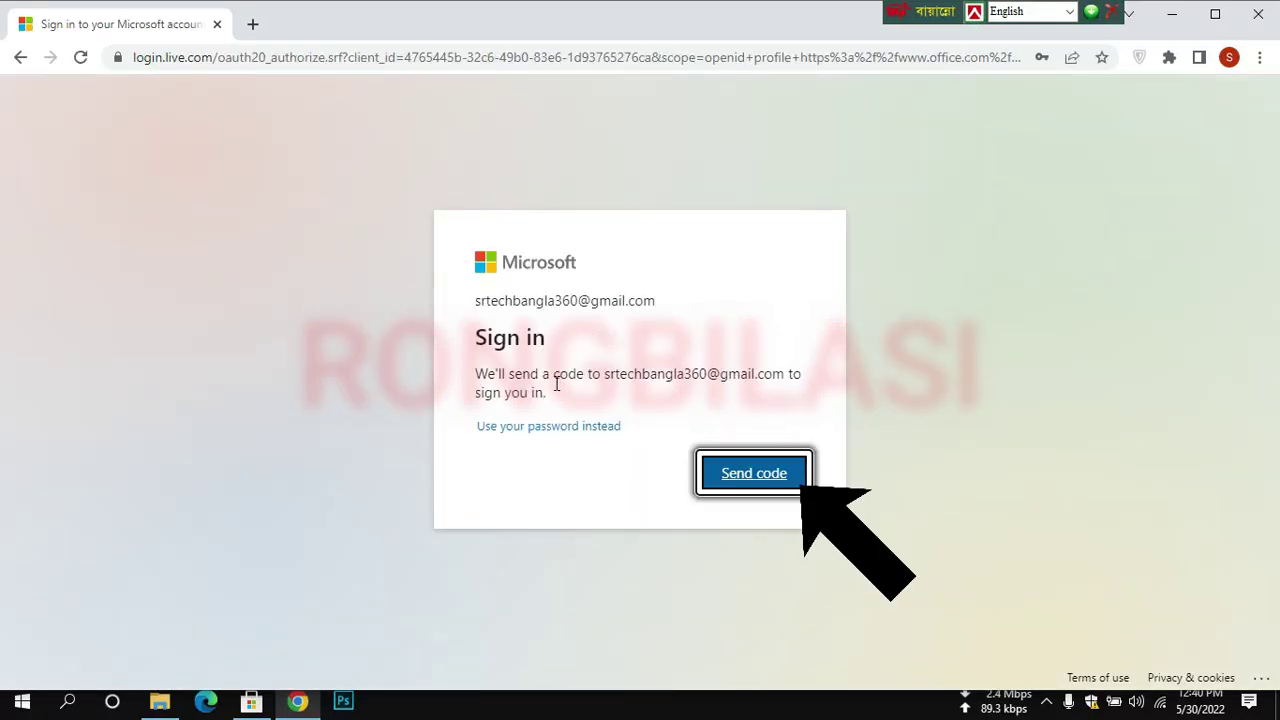
{"action": "left_click", "coordinate": [754, 474]}
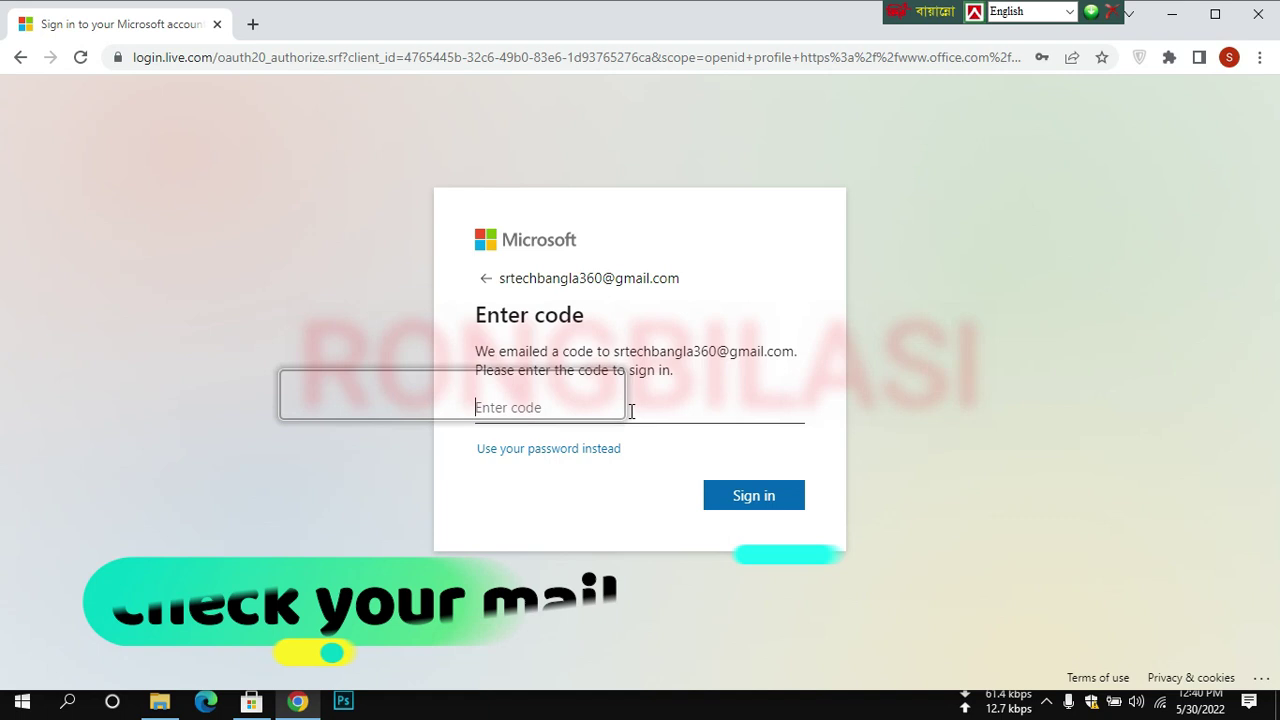
{"action": "left_click", "coordinate": [251, 24]}
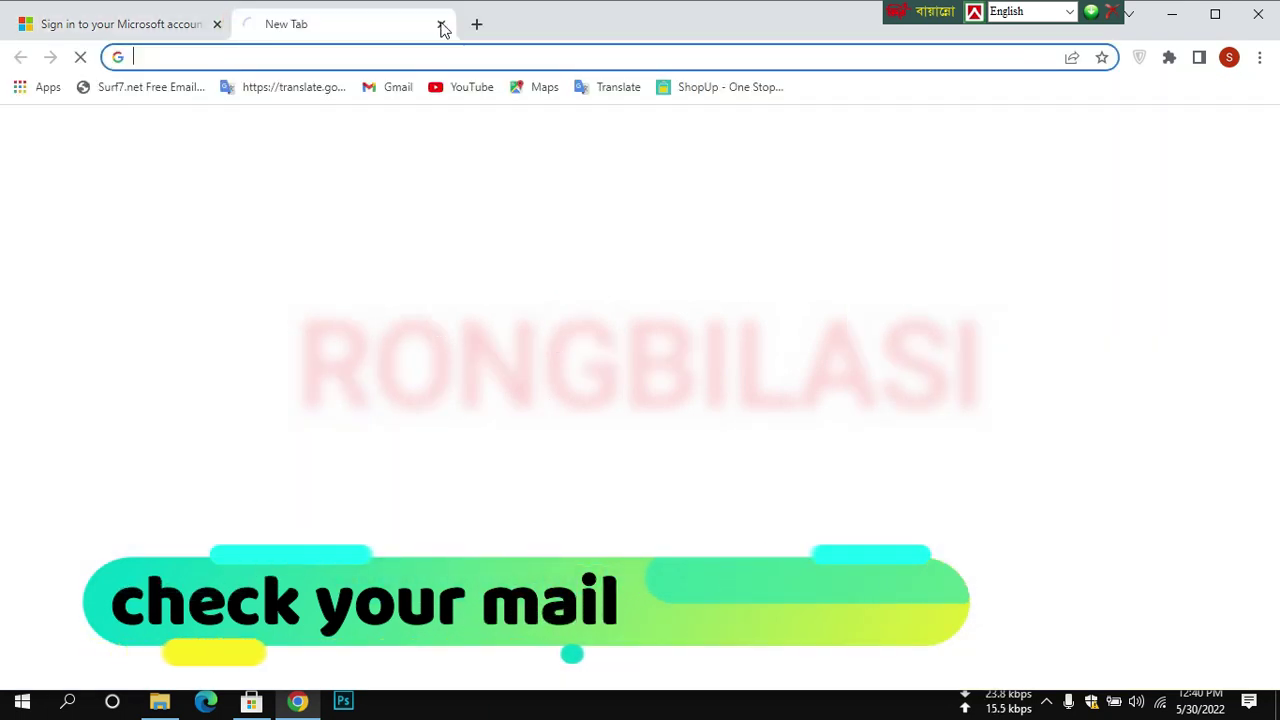
{"action": "left_click", "coordinate": [390, 89]}
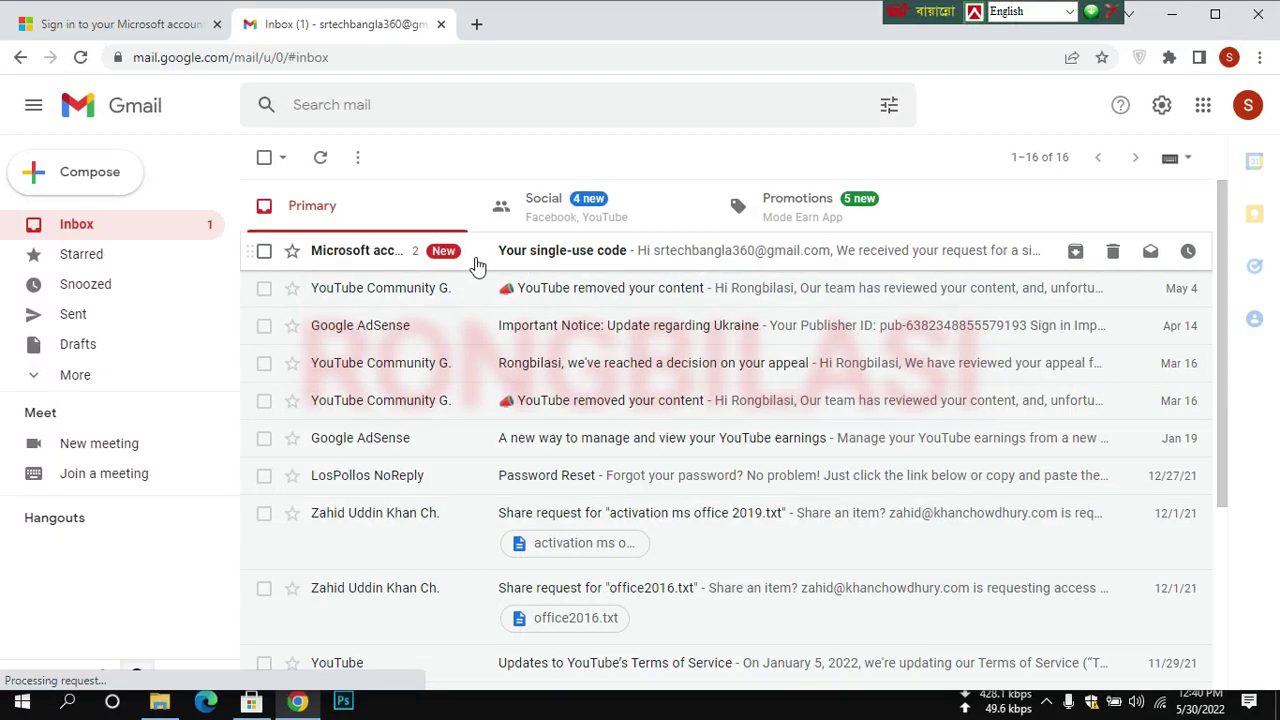
{"action": "left_click", "coordinate": [600, 256]}
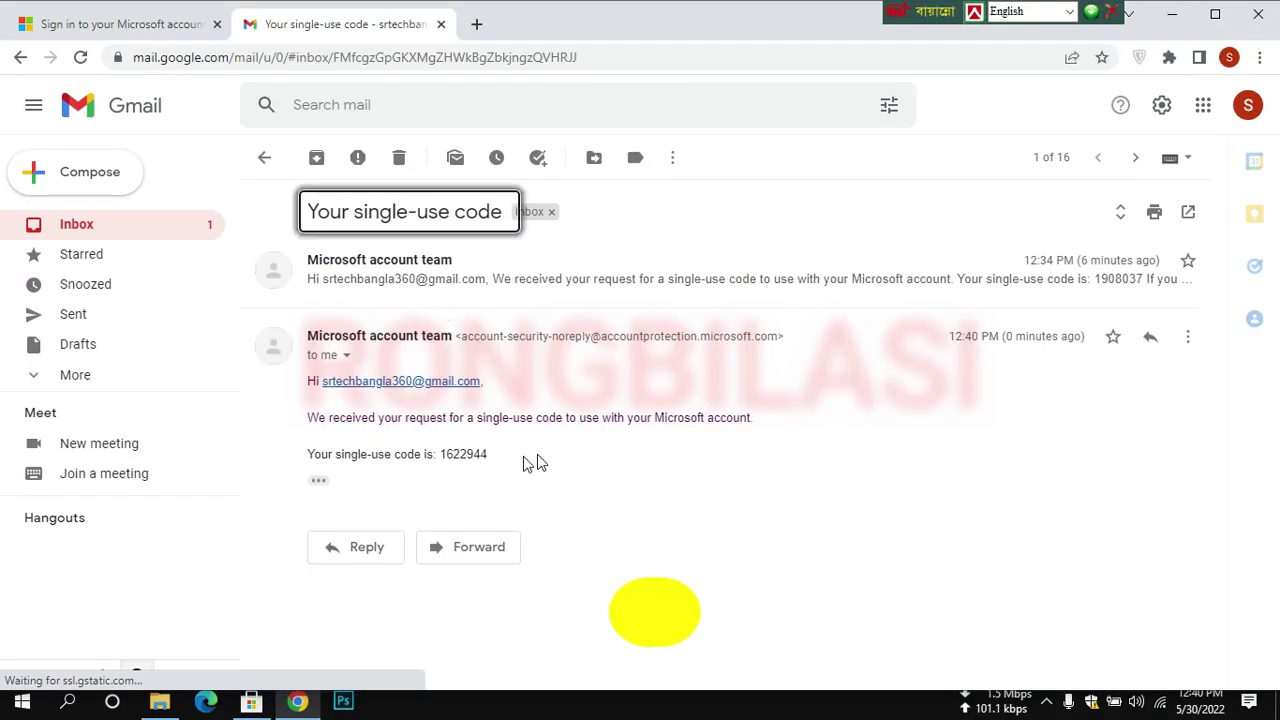
{"action": "left_click_drag", "start_coordinate": [488, 456], "coordinate": [440, 456]}
{"action": "right_click", "coordinate": [445, 460]}
{"action": "left_click", "coordinate": [506, 476]}
{"action": "left_click", "coordinate": [137, 30]}
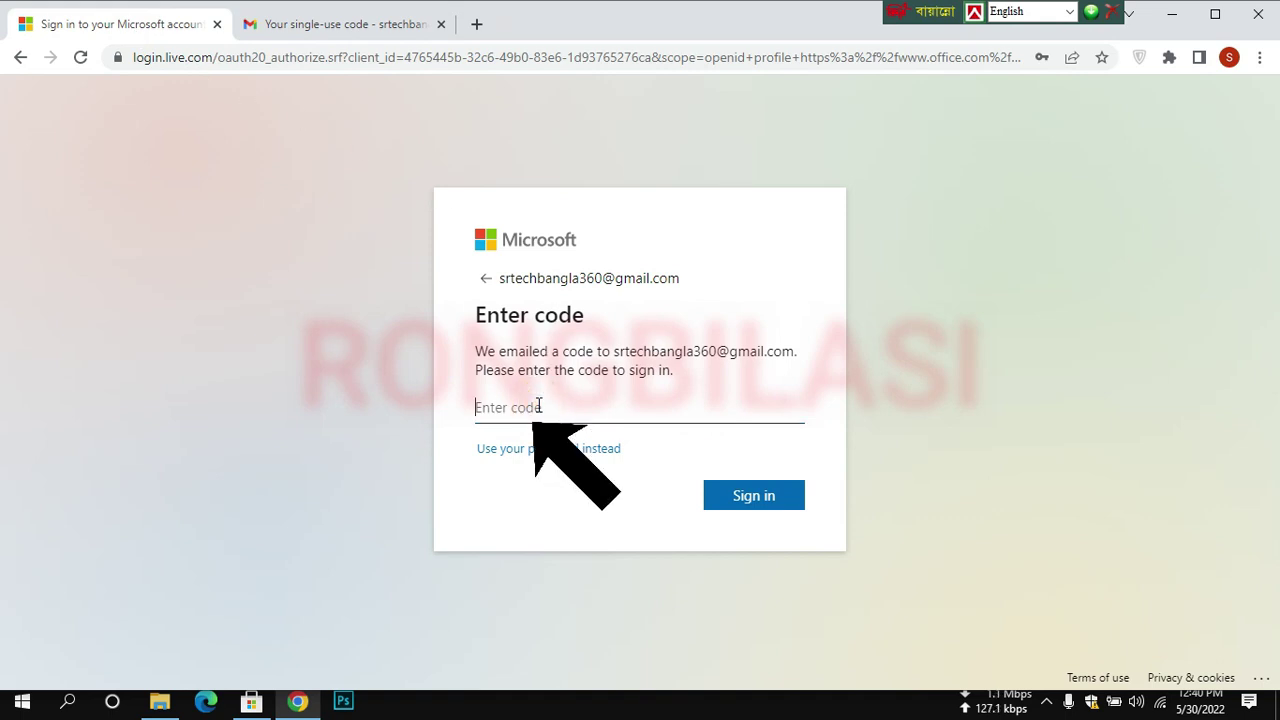
Step: Submit the code without staying signed in, then view and dismiss the Microsoft 365 premium plans
{"action": "left_click", "coordinate": [745, 493]}
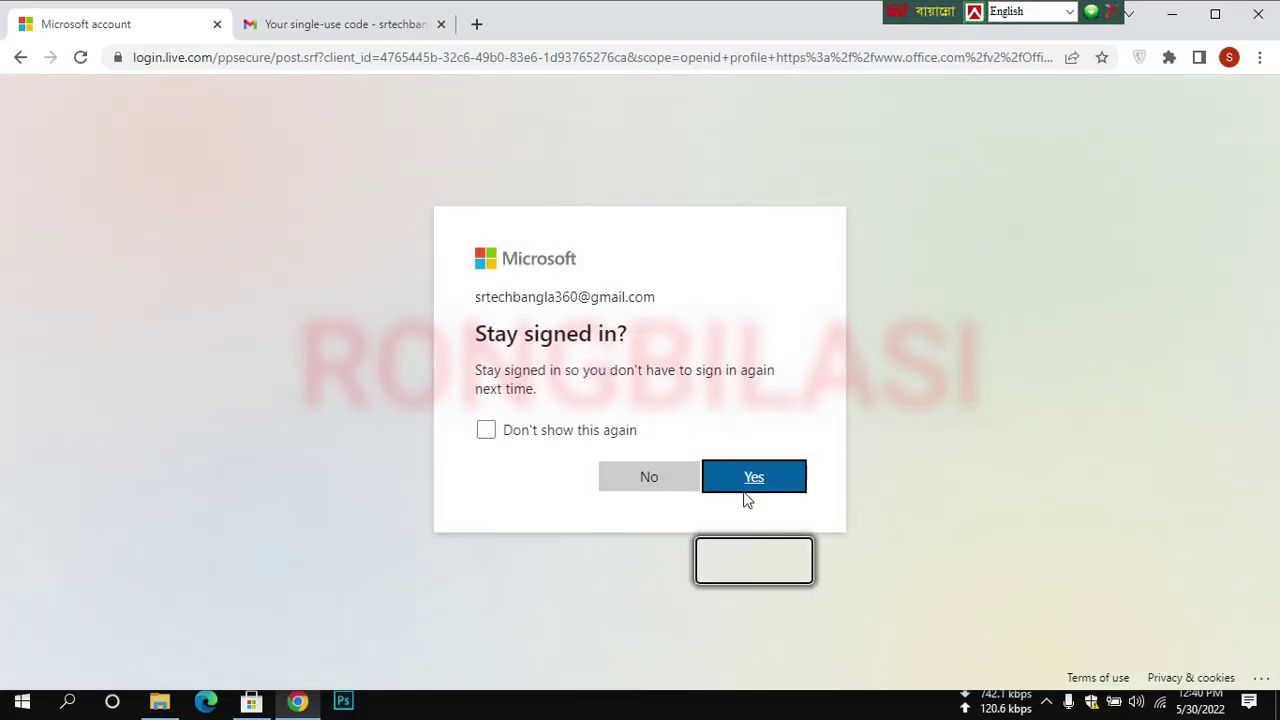
{"action": "left_click", "coordinate": [667, 484]}
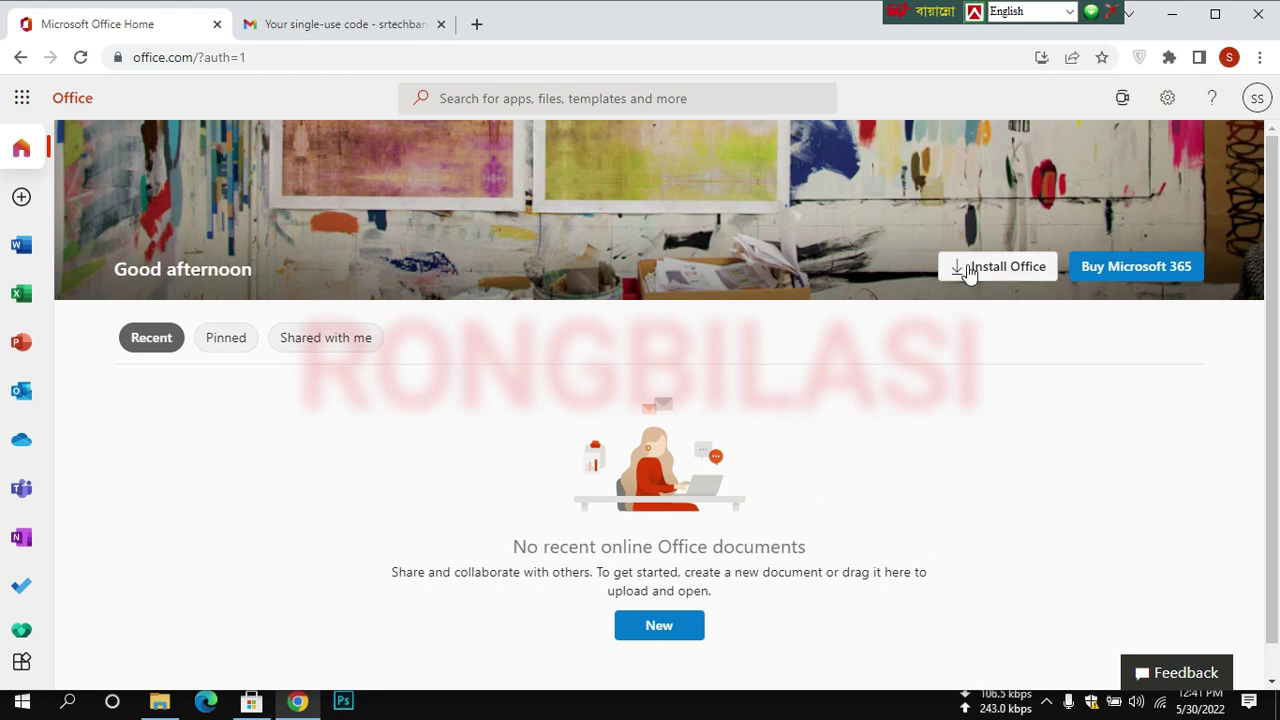
{"action": "left_click", "coordinate": [999, 272]}
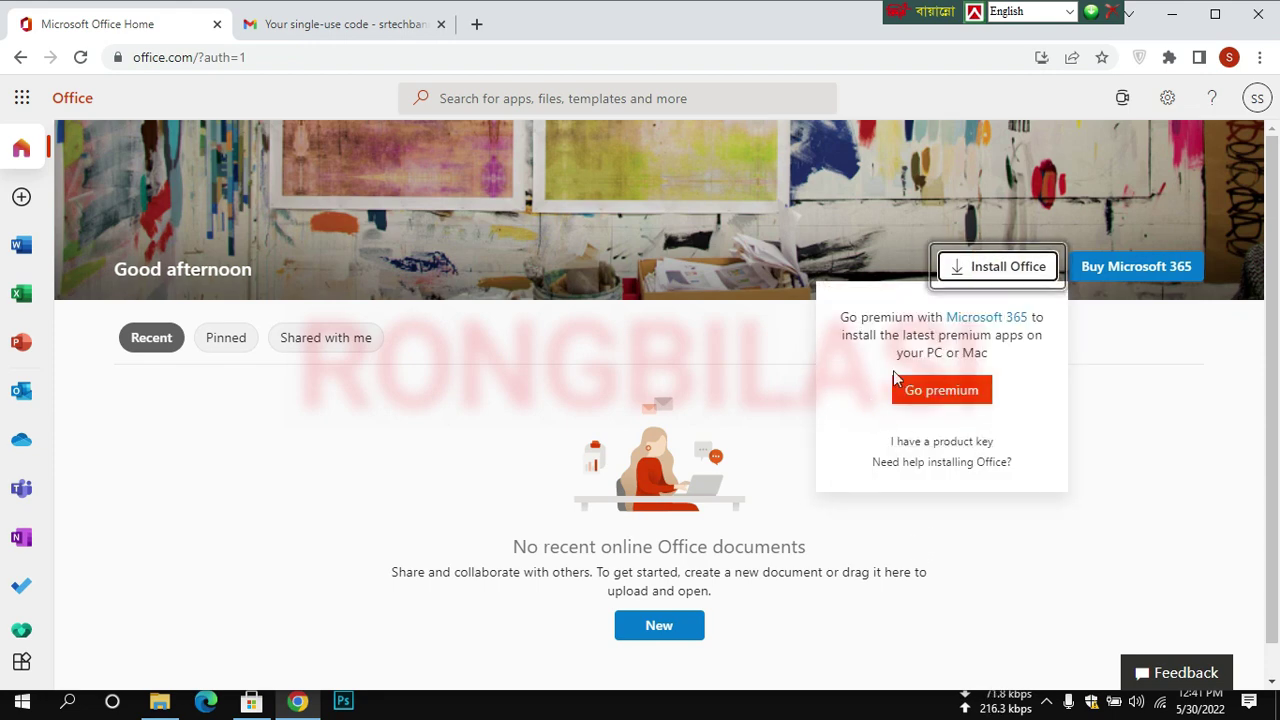
{"action": "left_click", "coordinate": [936, 400]}
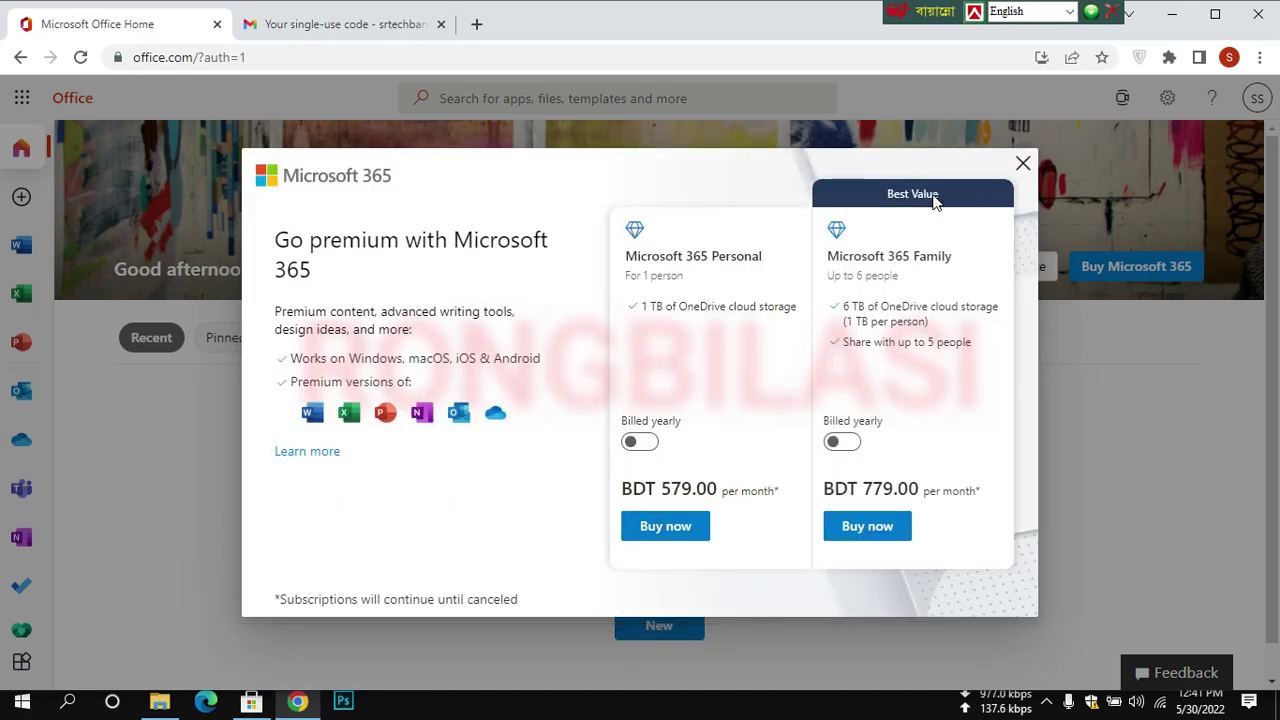
{"action": "left_click", "coordinate": [1023, 165]}
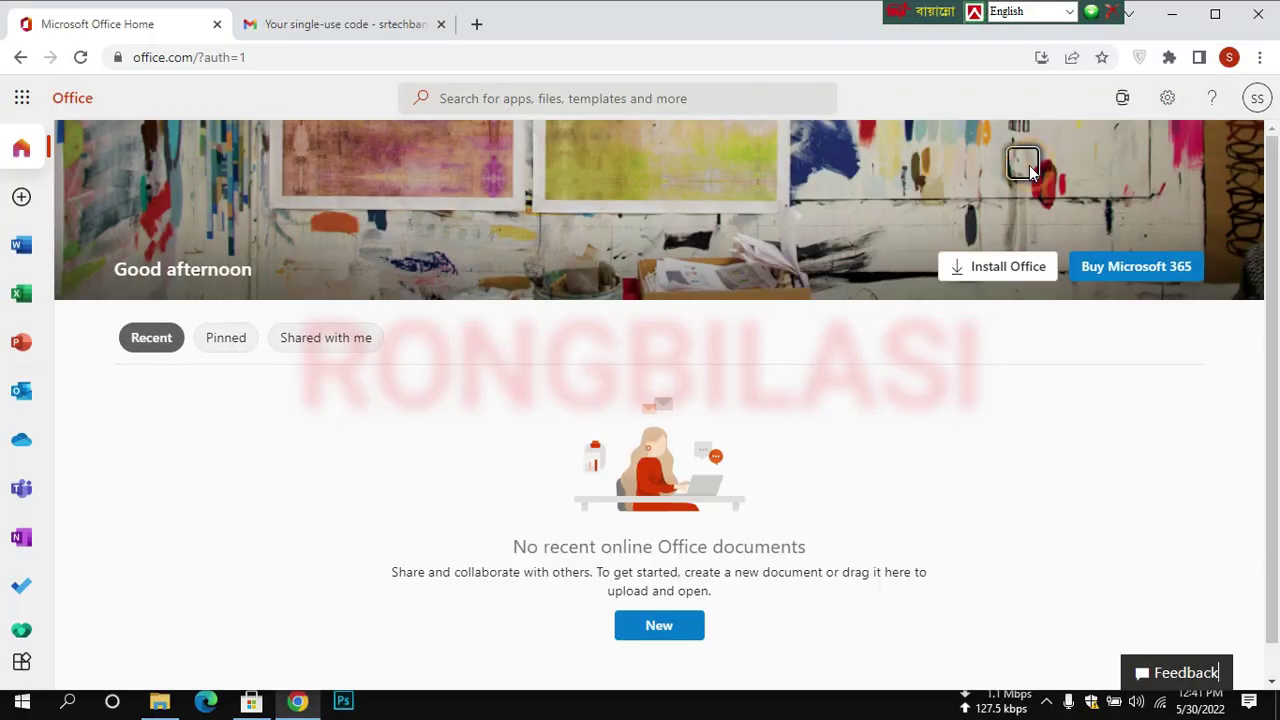
Step: Google 'microsoft developer' in a new tab and open developer.microsoft.com to its products list
{"action": "left_click", "coordinate": [474, 24]}
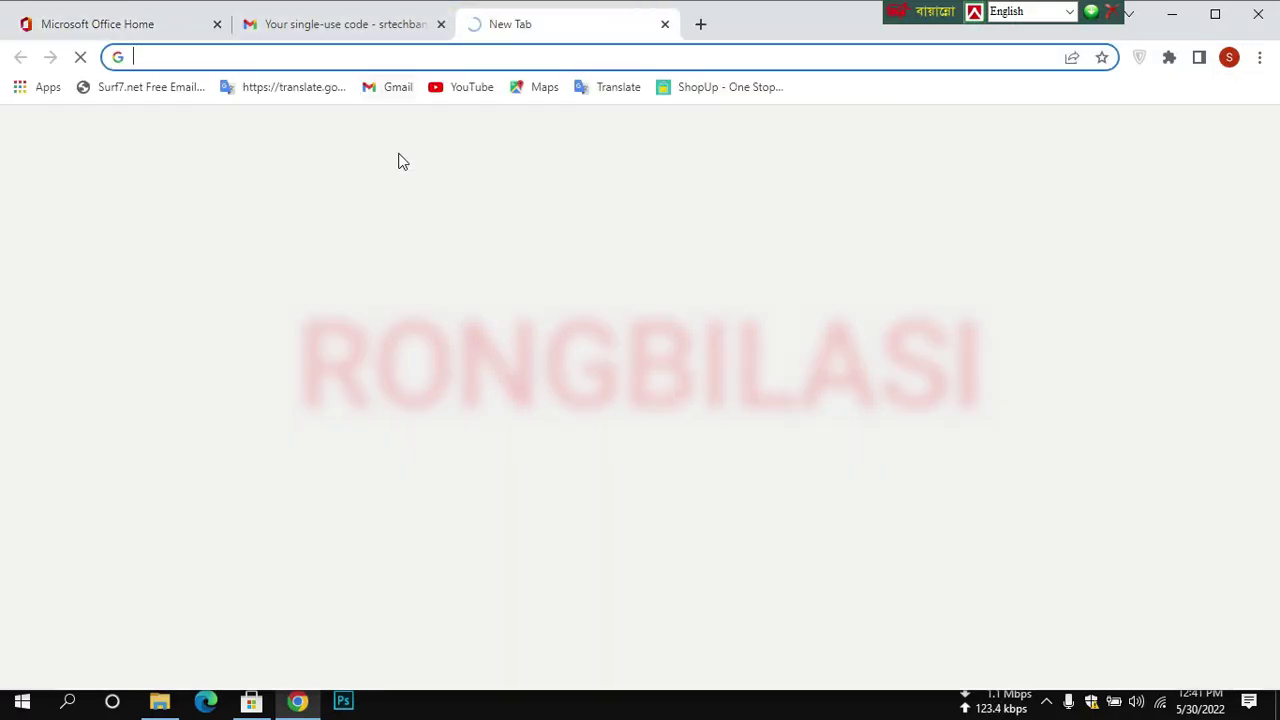
{"action": "type", "text": "microsoft"}
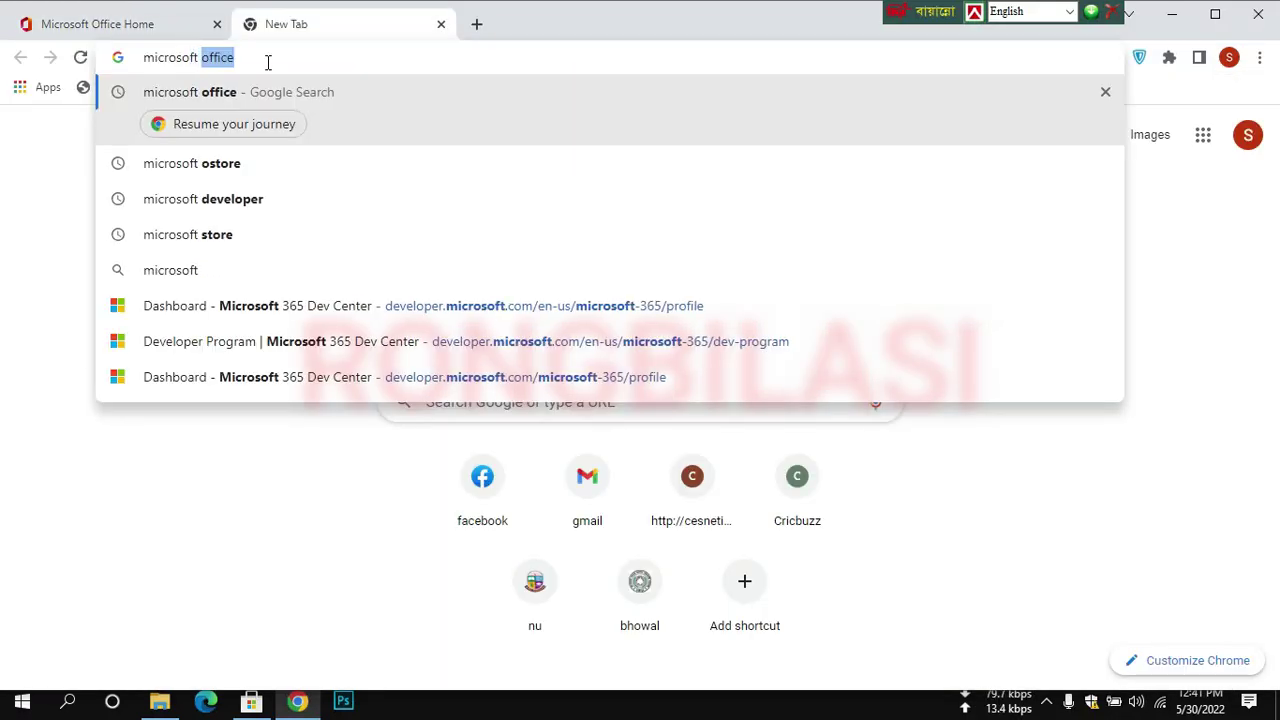
{"action": "type", "text": " de"}
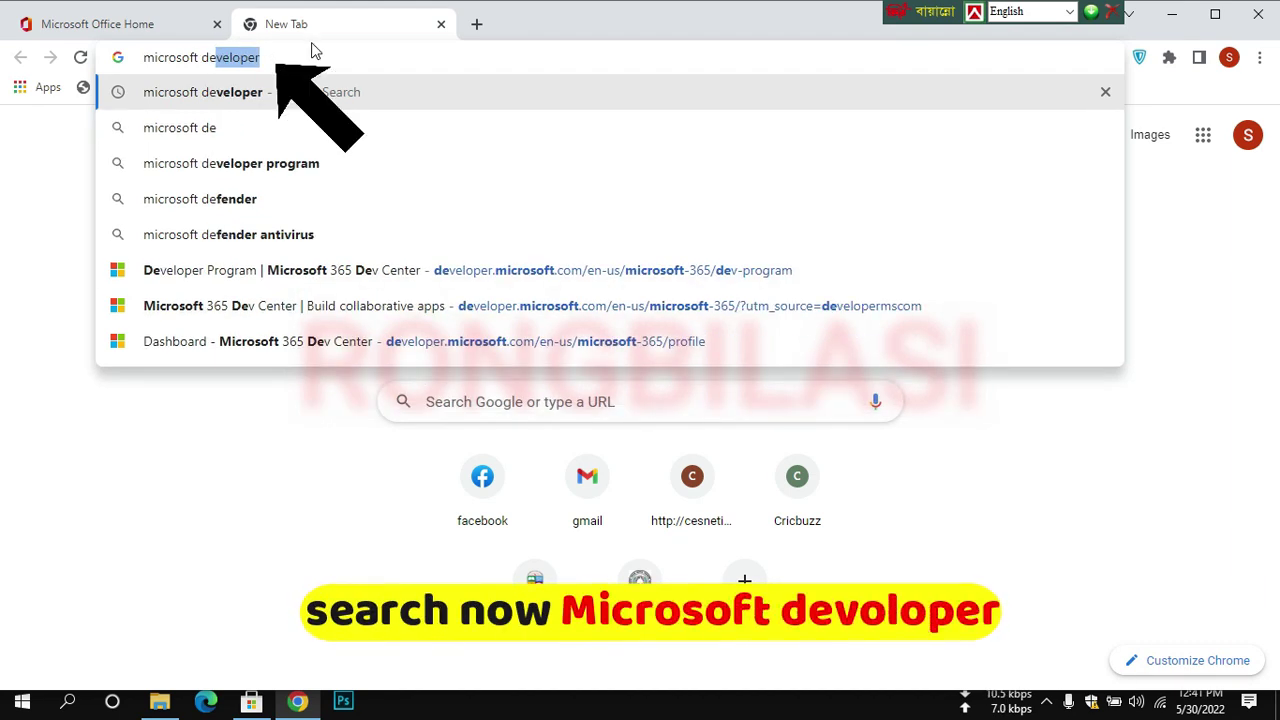
{"action": "key", "text": "Return"}
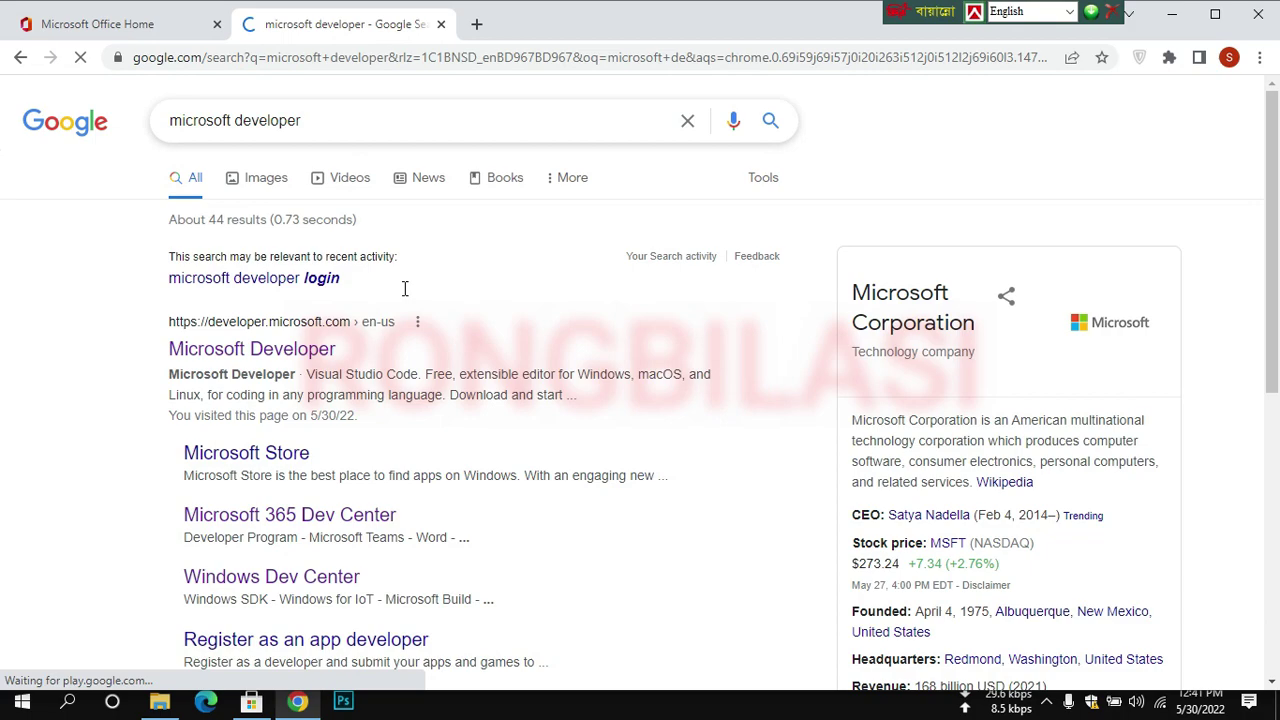
{"action": "left_click", "coordinate": [265, 360]}
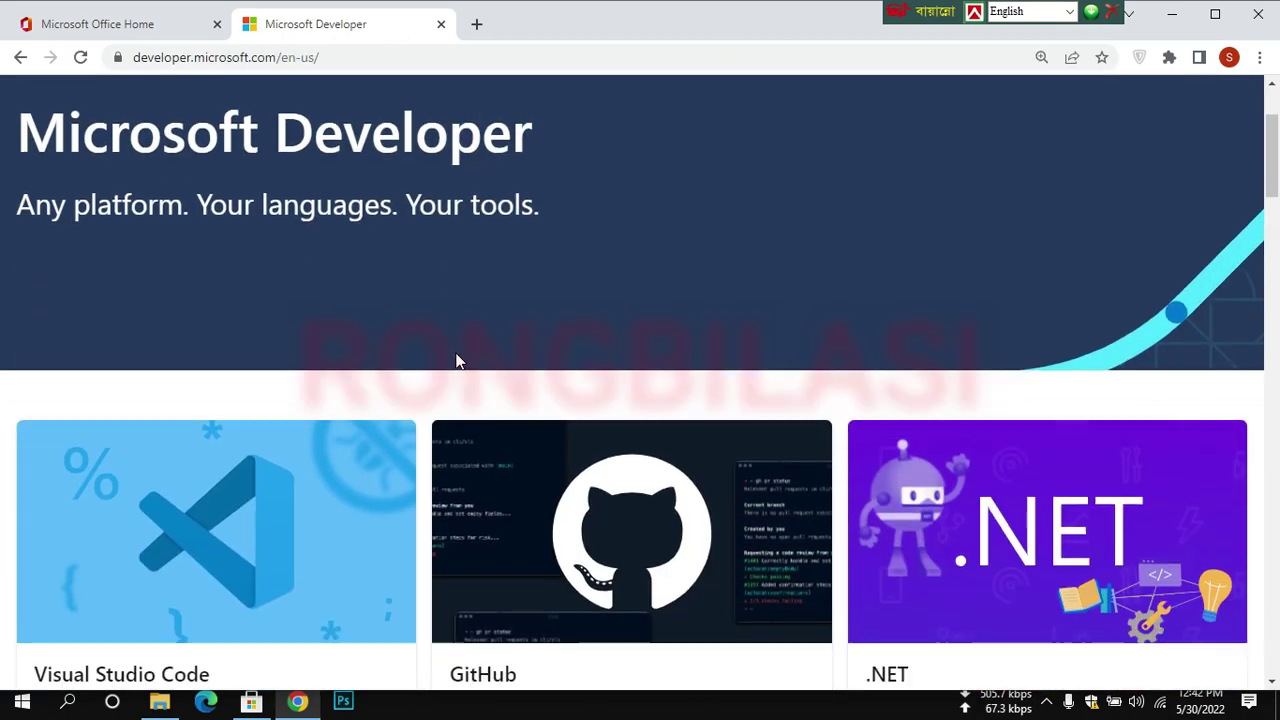
{"action": "scroll", "coordinate": [456, 358], "scroll_direction": "down", "scroll_amount": 10}
{"action": "scroll", "coordinate": [455, 360], "scroll_direction": "down", "scroll_amount": 10}
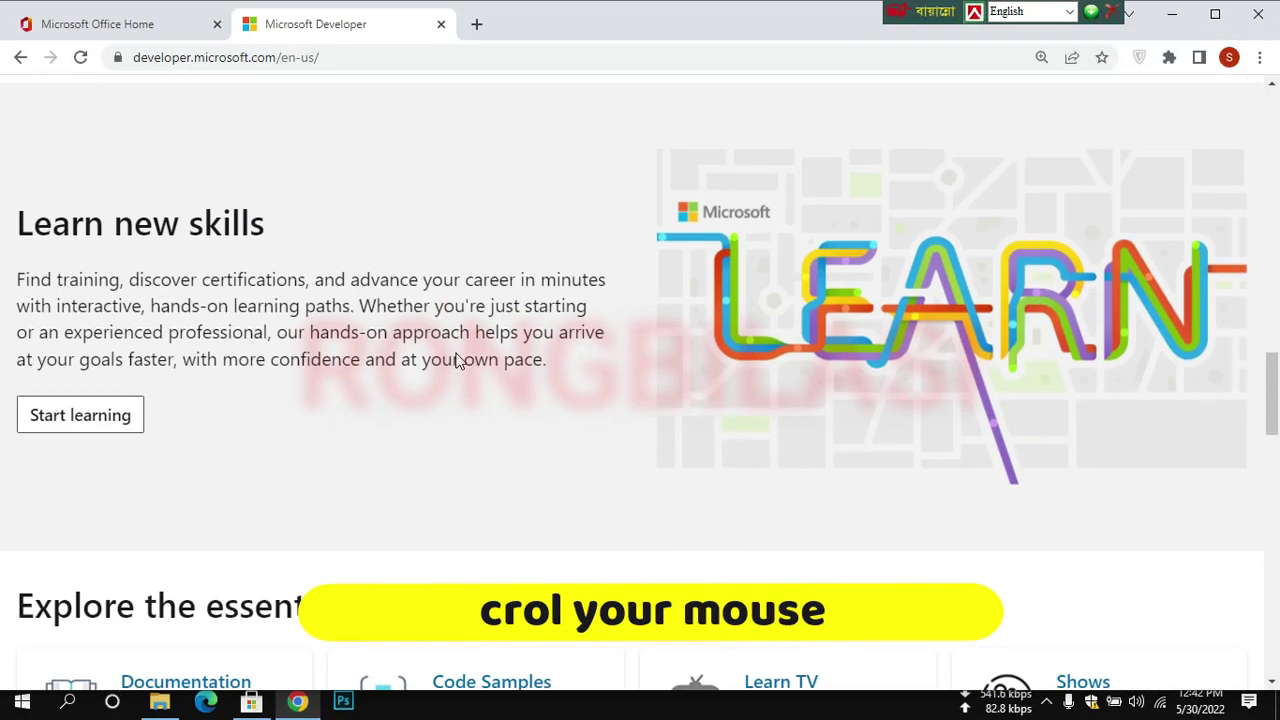
{"action": "scroll", "coordinate": [410, 378], "scroll_direction": "up", "scroll_amount": 3}
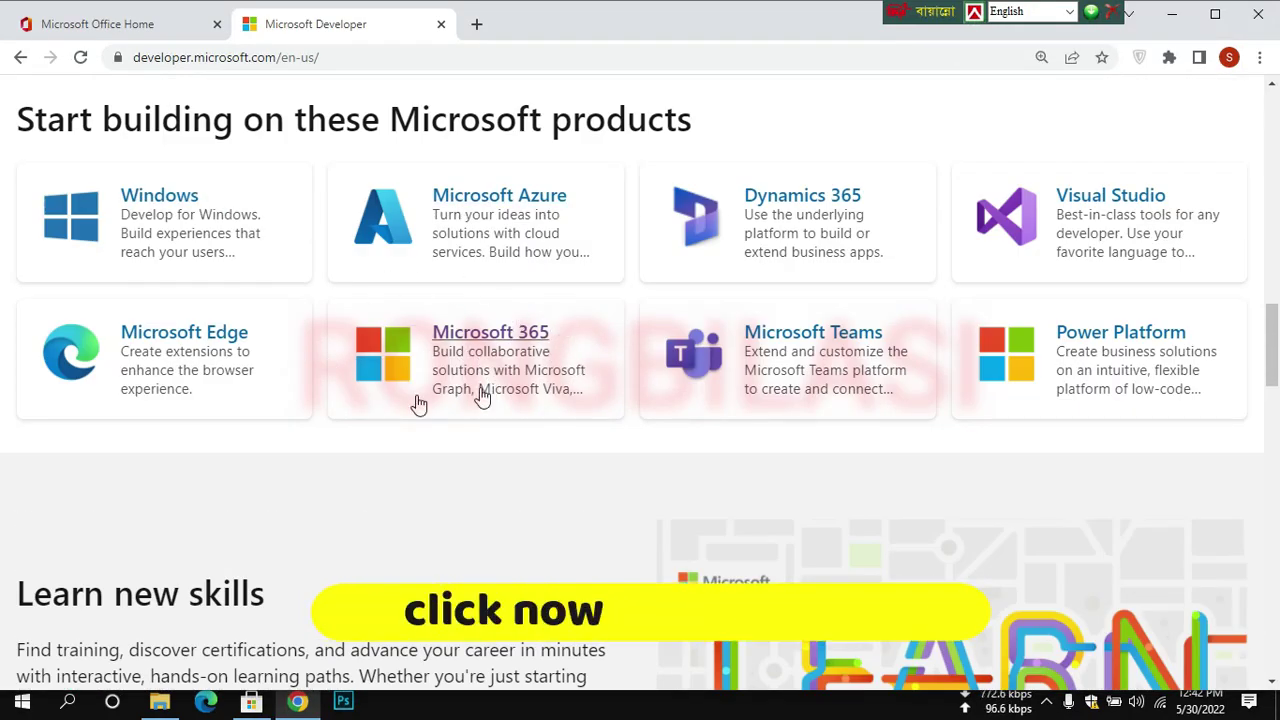
Step: Go from the Microsoft 365 card to the Developer Program page and choose Join now
{"action": "left_click", "coordinate": [488, 336]}
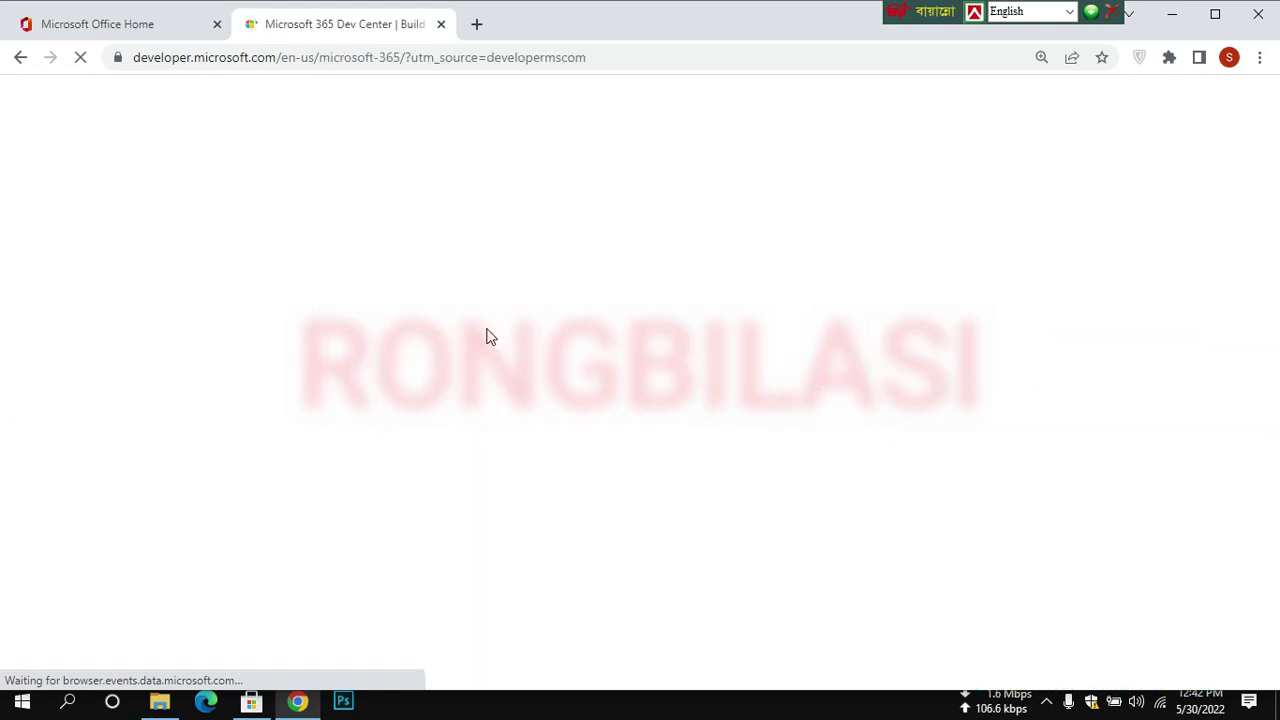
{"action": "scroll", "coordinate": [583, 420], "scroll_direction": "down", "scroll_amount": 7}
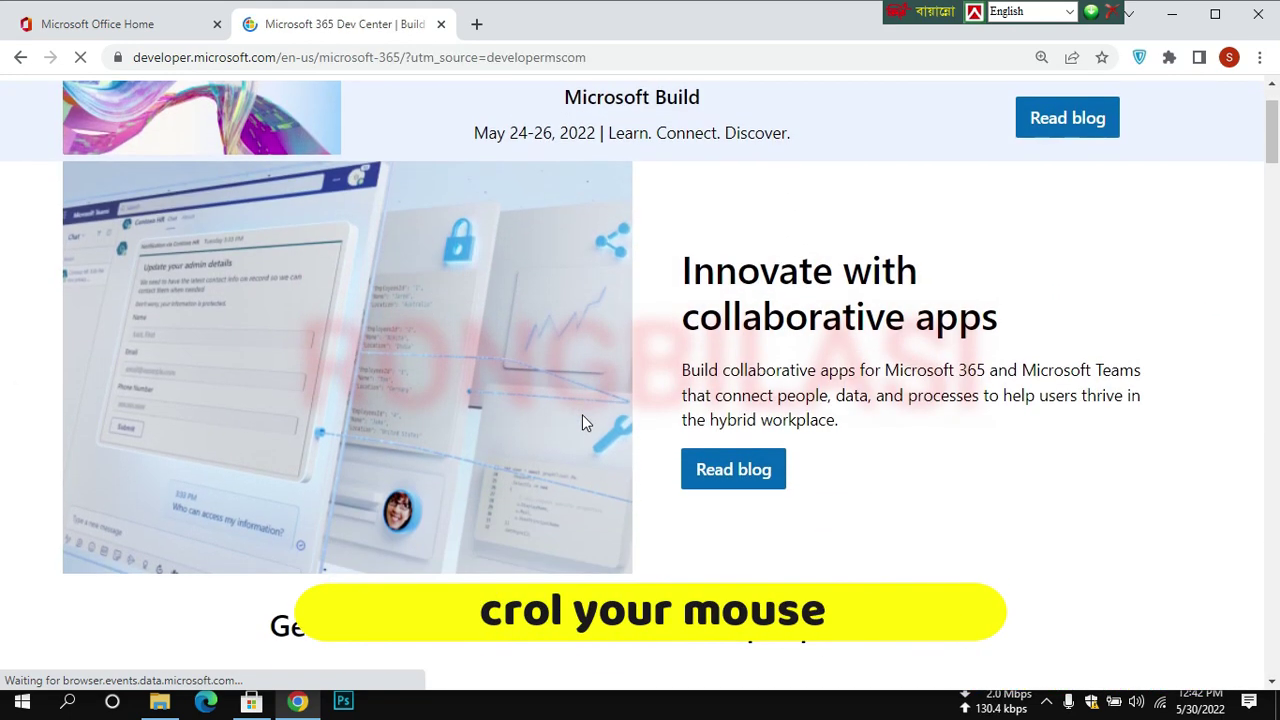
{"action": "scroll", "coordinate": [583, 420], "scroll_direction": "down", "scroll_amount": 15}
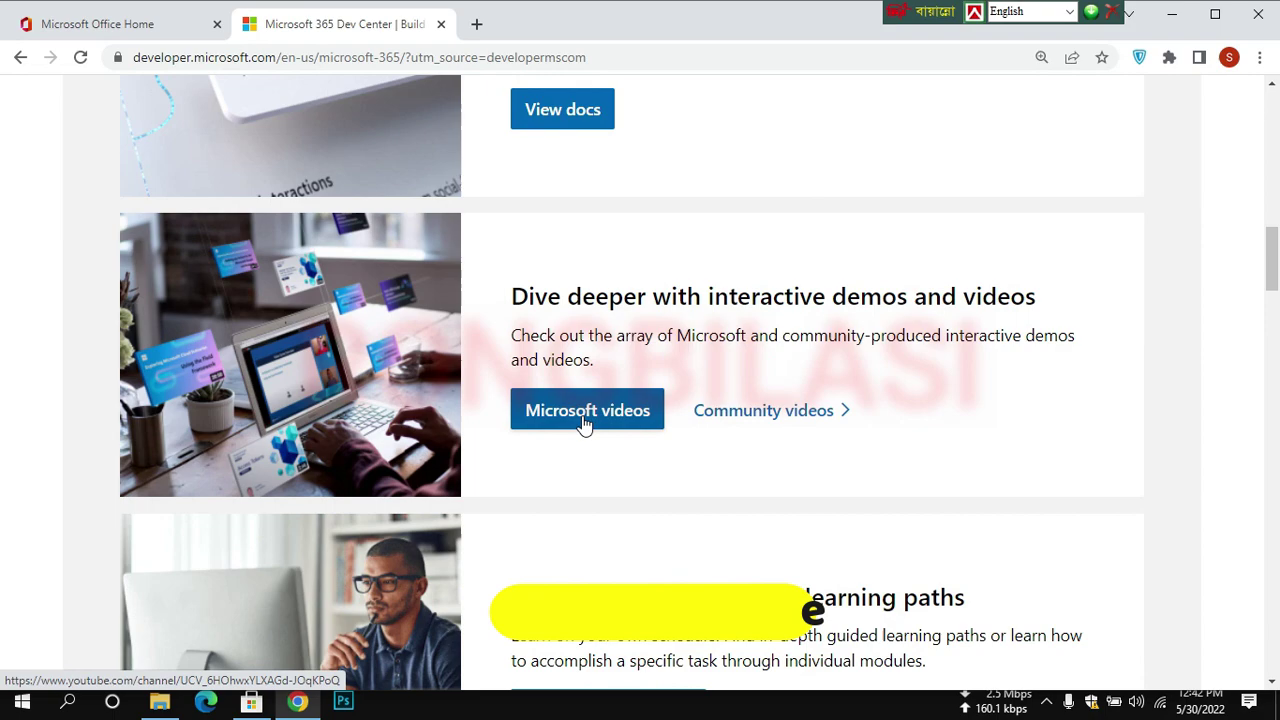
{"action": "scroll", "coordinate": [278, 368], "scroll_direction": "down", "scroll_amount": 5}
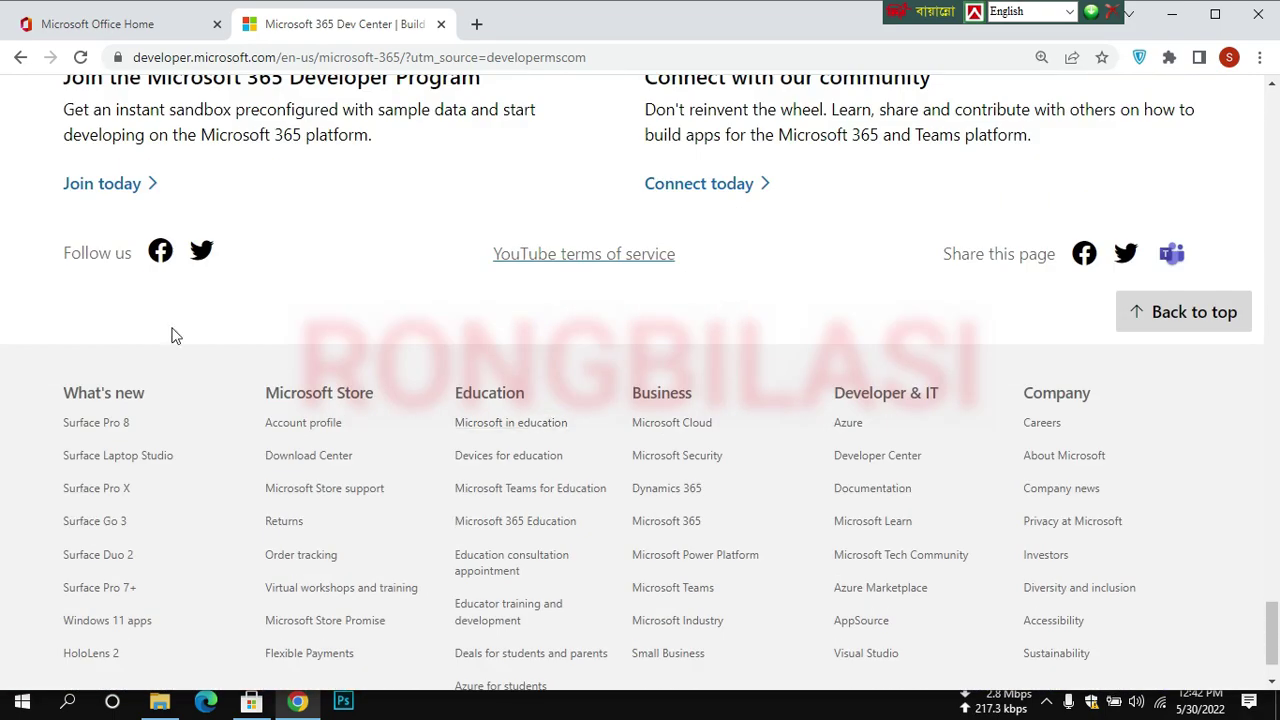
{"action": "scroll", "coordinate": [336, 219], "scroll_direction": "up", "scroll_amount": 3}
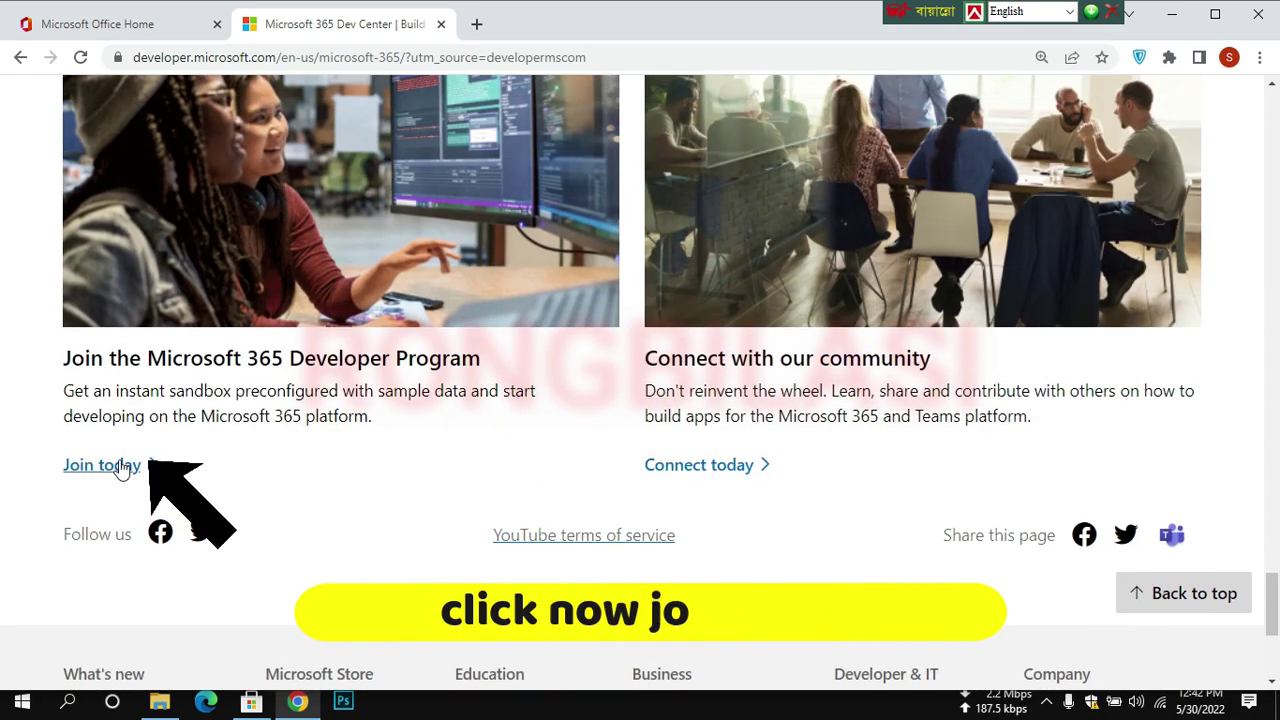
{"action": "left_click", "coordinate": [108, 472]}
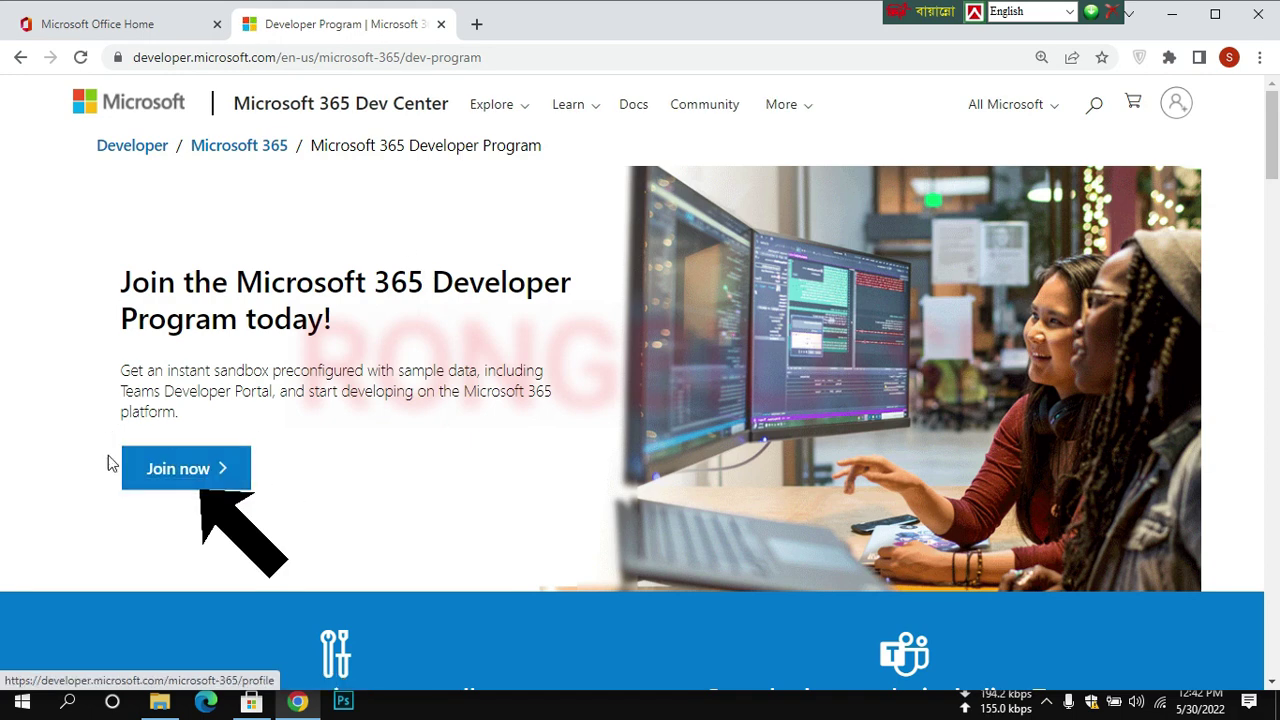
{"action": "left_click", "coordinate": [197, 476]}
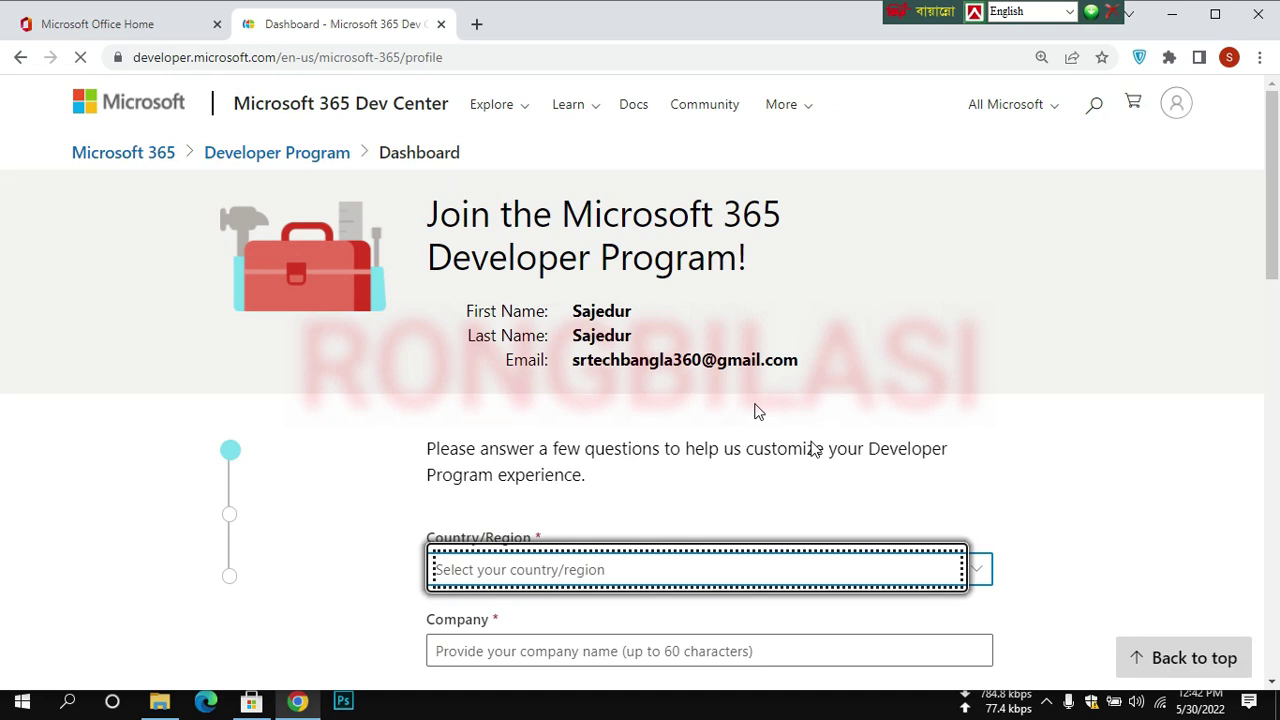
Step: Set the country to Bangladesh and the company to Investopedia
{"action": "scroll", "coordinate": [716, 412], "scroll_direction": "down", "scroll_amount": 2}
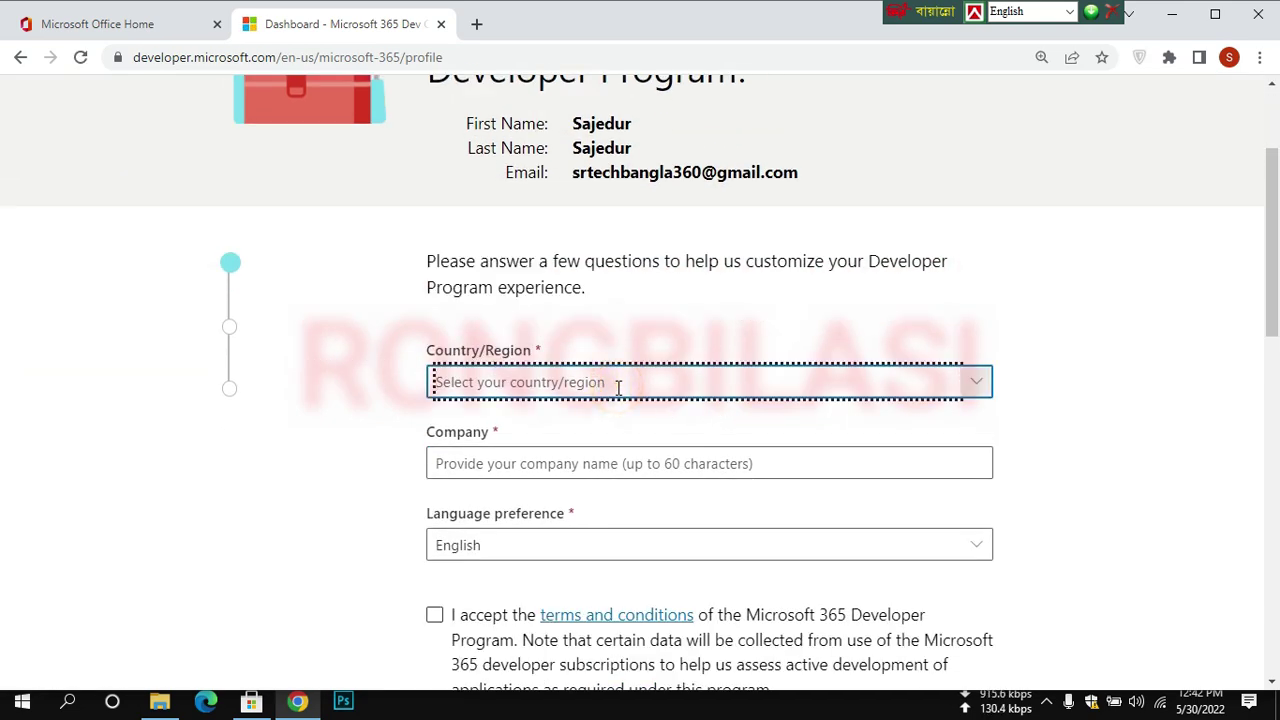
{"action": "left_click", "coordinate": [618, 388]}
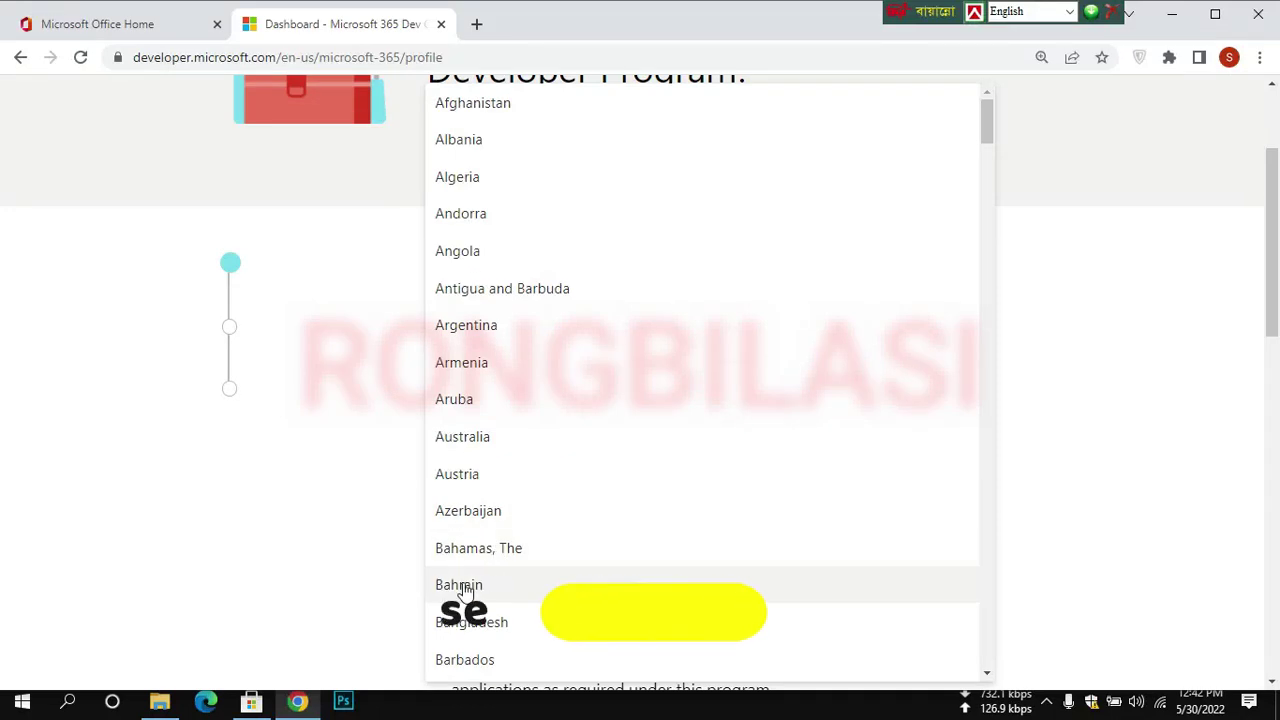
{"action": "left_click", "coordinate": [492, 630]}
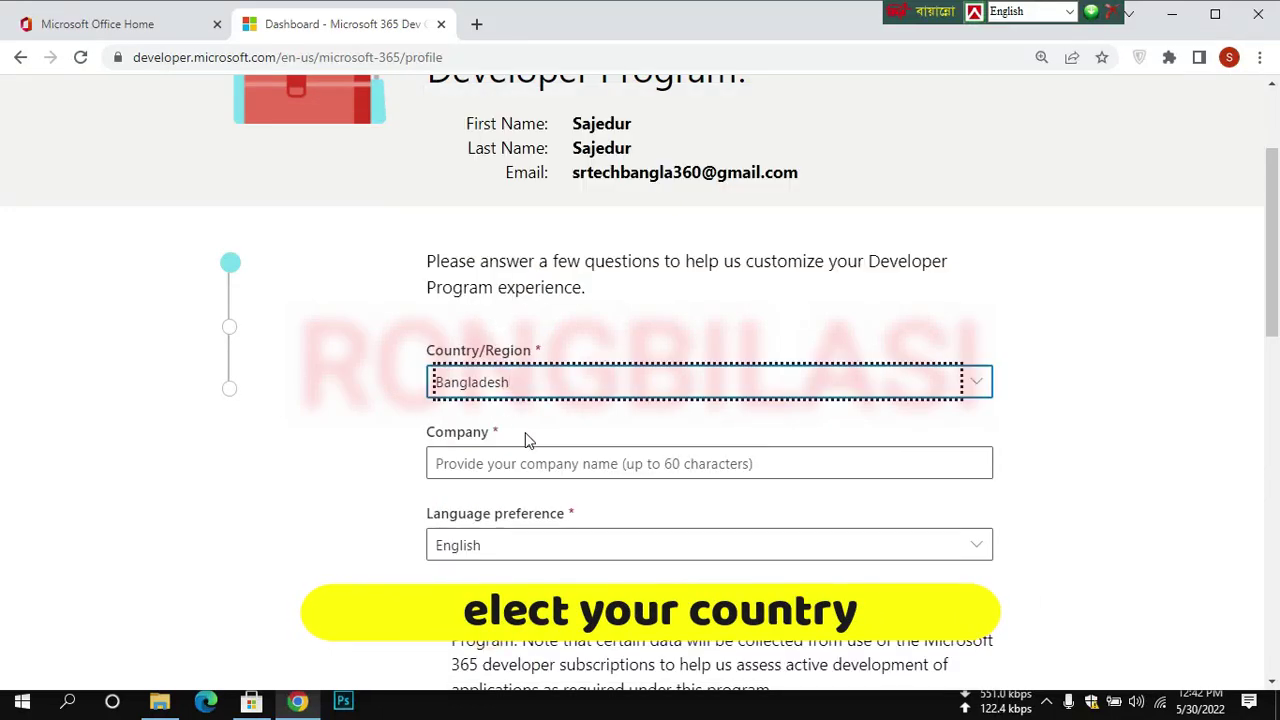
{"action": "left_click", "coordinate": [504, 463]}
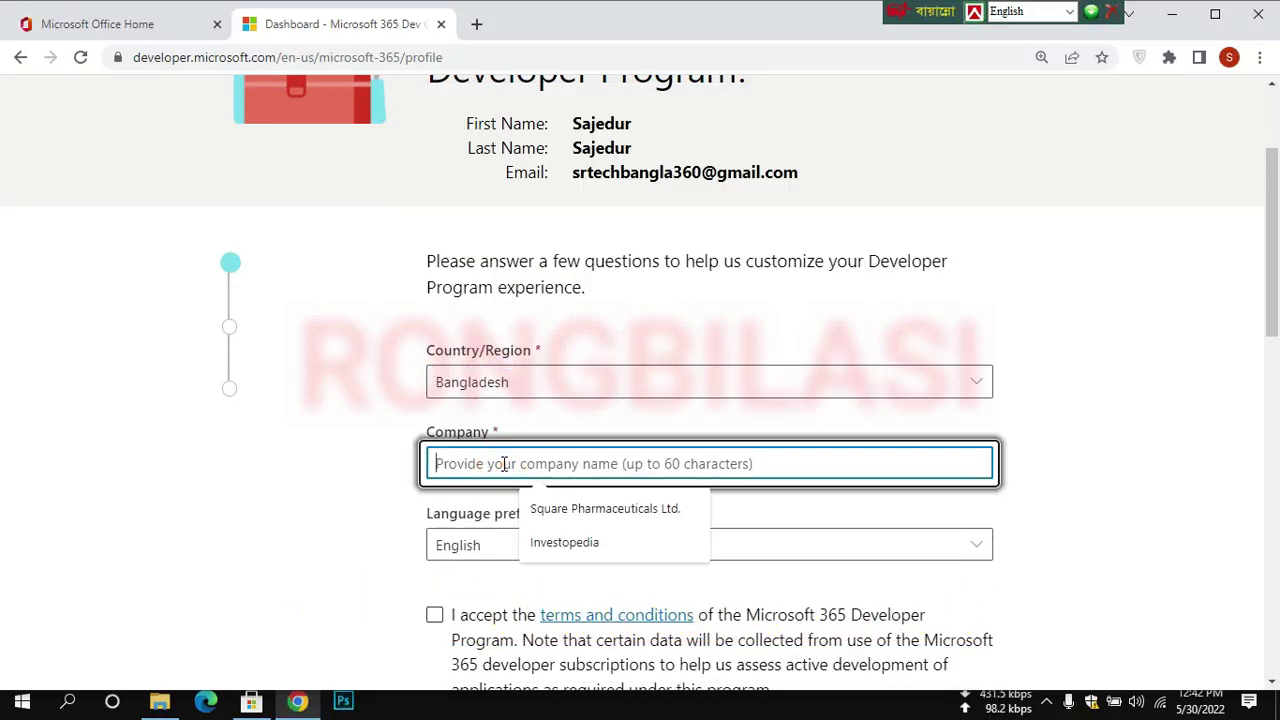
{"action": "left_click", "coordinate": [545, 541]}
Step: Accept the developer program terms and submit the first sign-up page
{"action": "scroll", "coordinate": [546, 475], "scroll_direction": "down", "scroll_amount": 1}
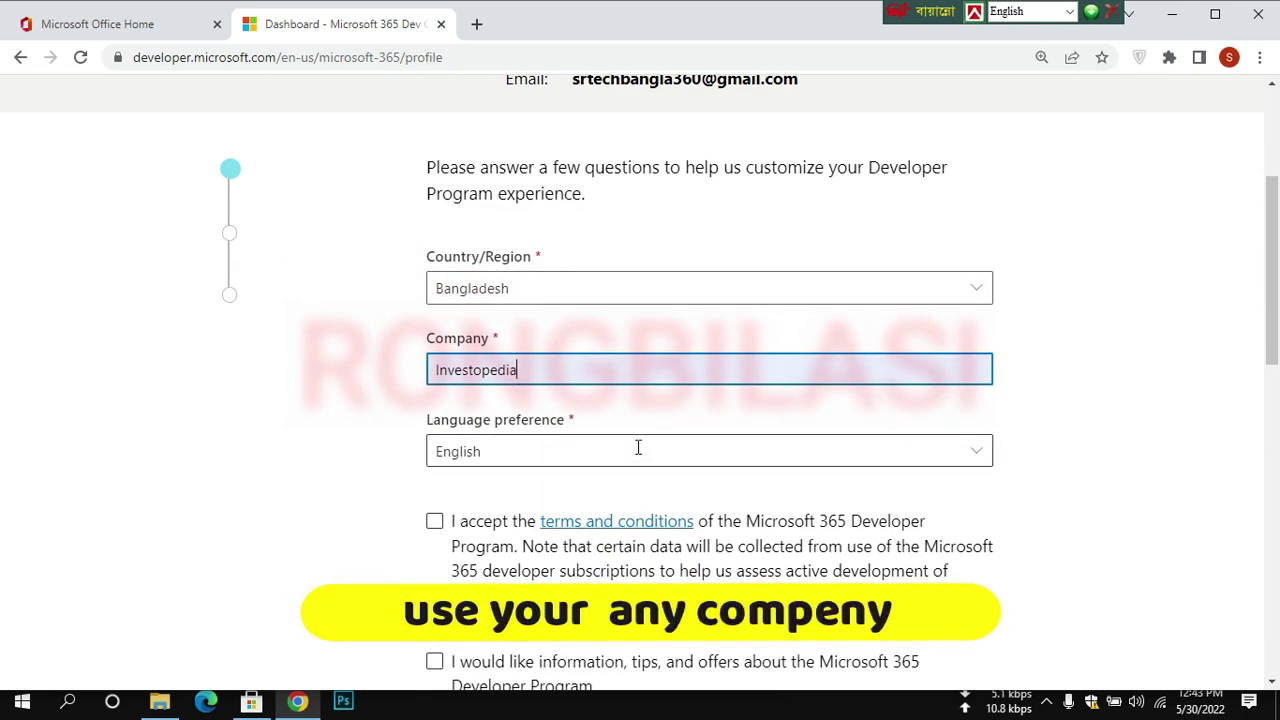
{"action": "scroll", "coordinate": [450, 430], "scroll_direction": "down", "scroll_amount": 1}
{"action": "left_click", "coordinate": [434, 428]}
{"action": "scroll", "coordinate": [560, 330], "scroll_direction": "down", "scroll_amount": 1}
{"action": "scroll", "coordinate": [530, 400], "scroll_direction": "down", "scroll_amount": 2}
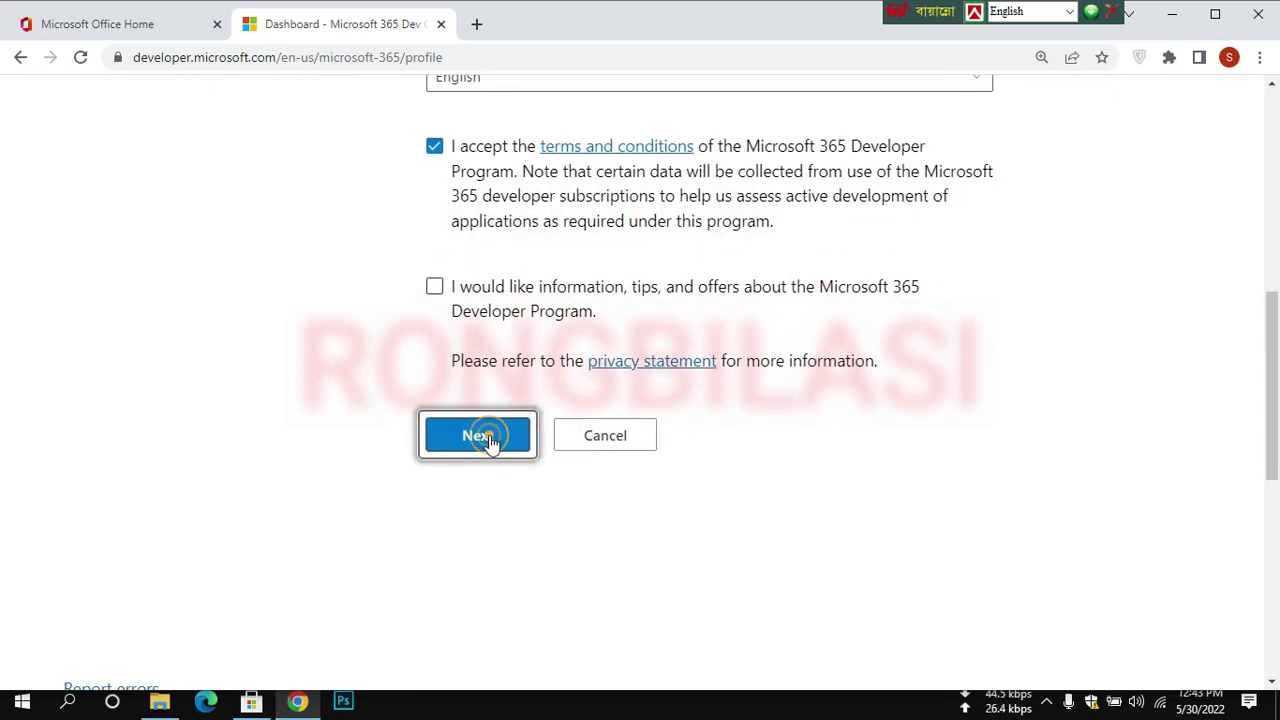
{"action": "left_click", "coordinate": [489, 440]}
{"action": "scroll", "coordinate": [490, 440], "scroll_direction": "down", "scroll_amount": 2}
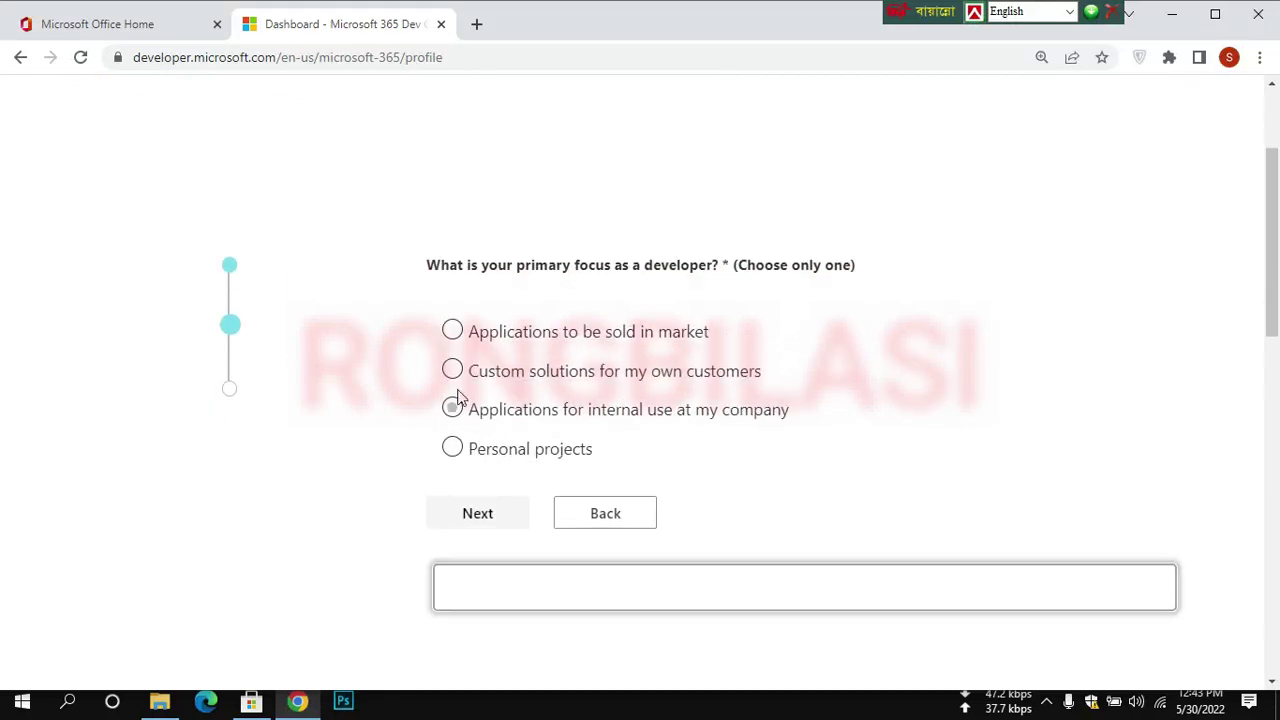
Step: Answer custom solutions for my own customers, pick Microsoft Teams as the interest, and save
{"action": "left_click", "coordinate": [452, 370]}
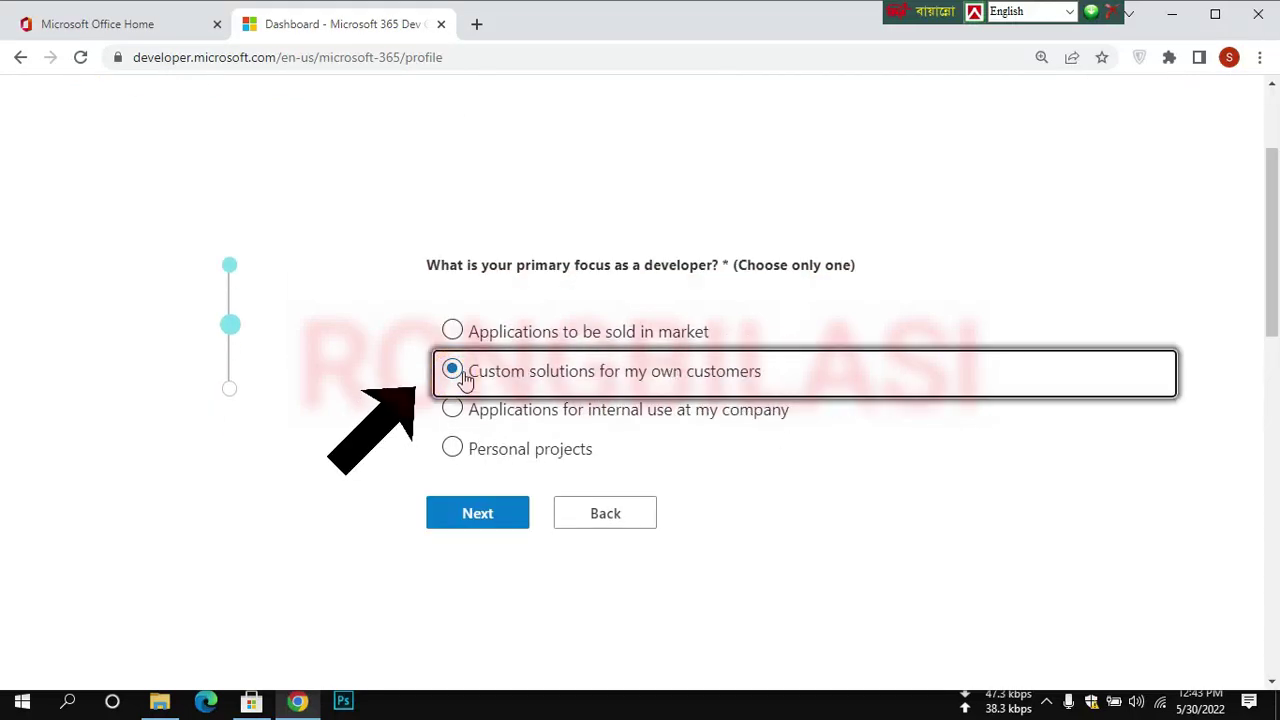
{"action": "left_click", "coordinate": [478, 513]}
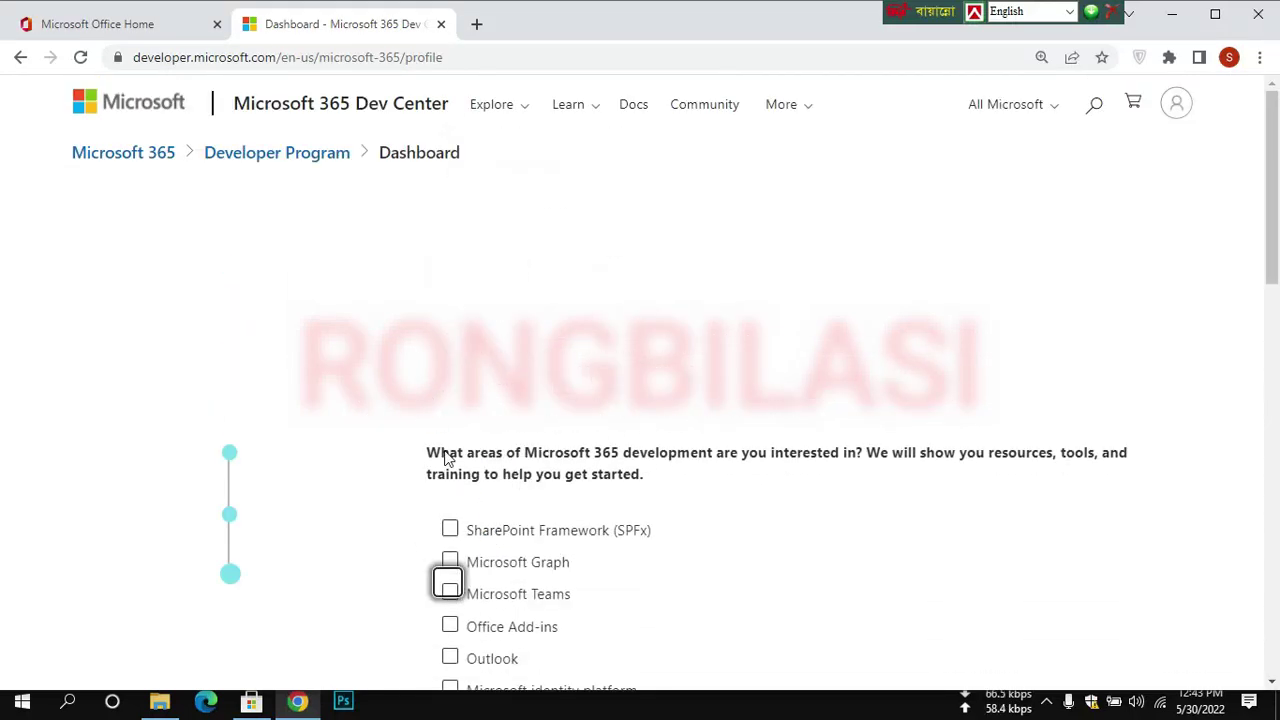
{"action": "scroll", "coordinate": [447, 457], "scroll_direction": "down", "scroll_amount": 1}
{"action": "left_click", "coordinate": [451, 500]}
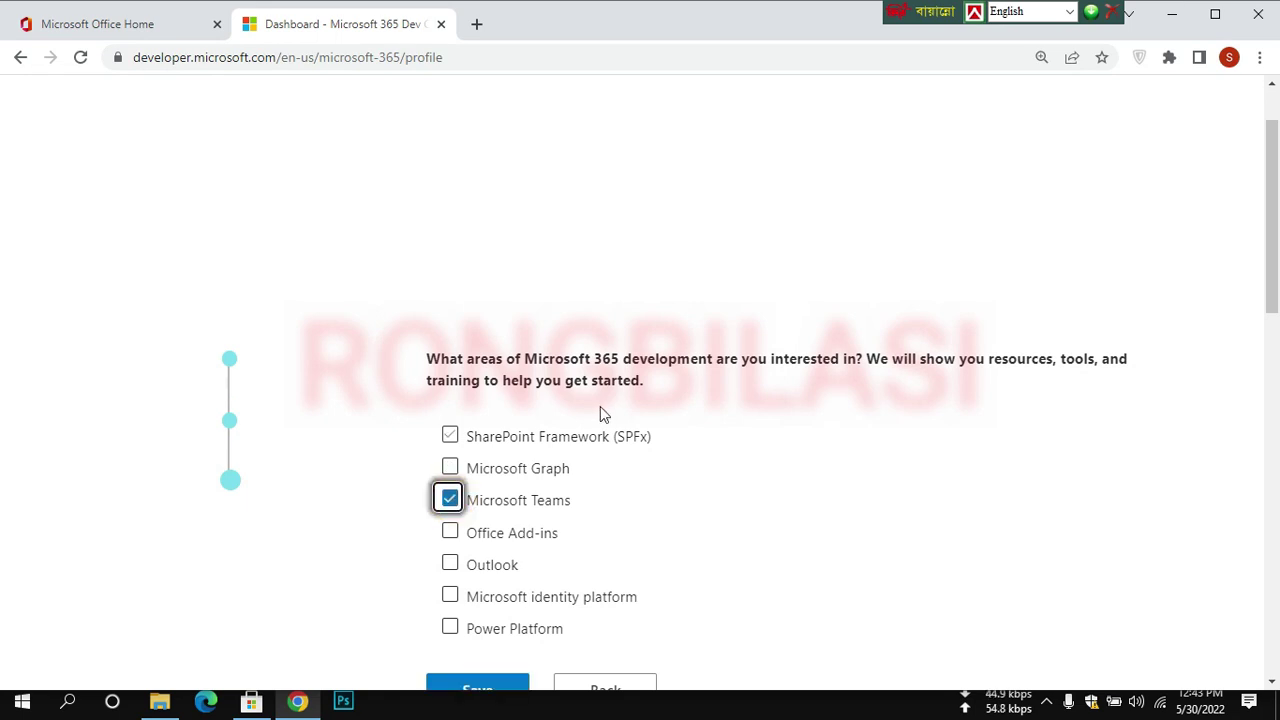
{"action": "scroll", "coordinate": [600, 408], "scroll_direction": "down", "scroll_amount": 5}
{"action": "left_click", "coordinate": [465, 228]}
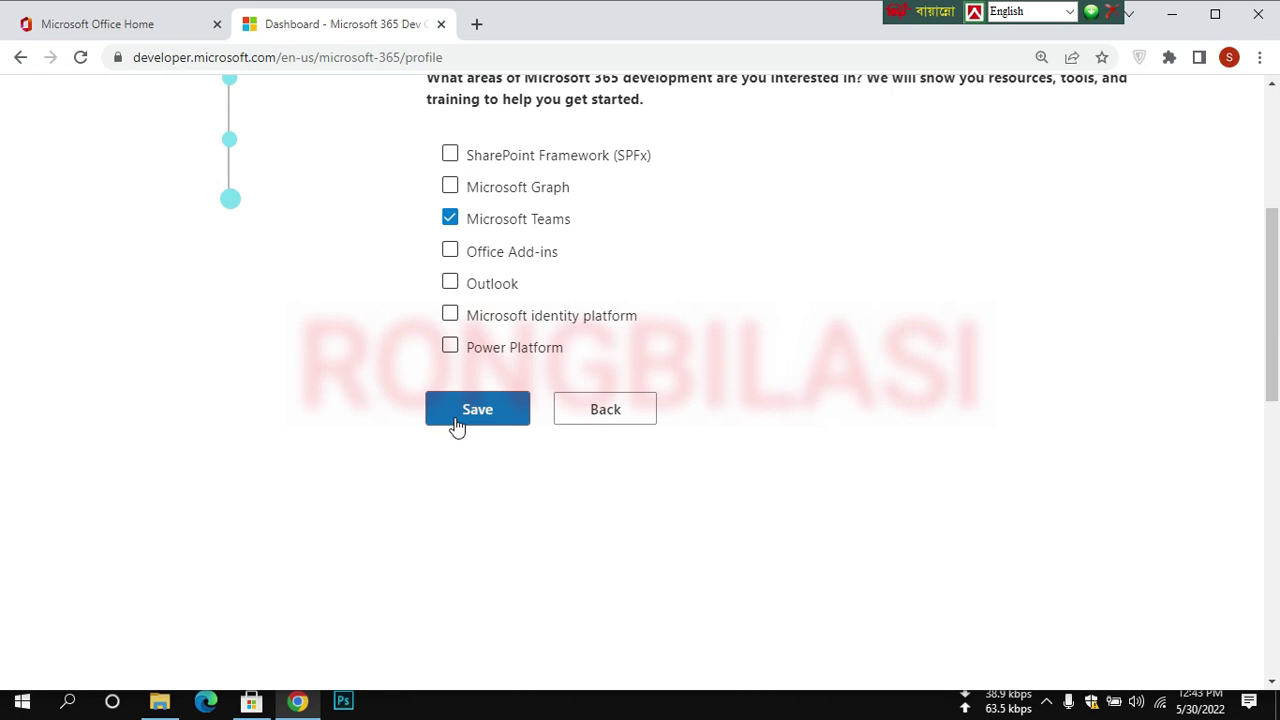
{"action": "scroll", "coordinate": [455, 425], "scroll_direction": "down", "scroll_amount": 4}
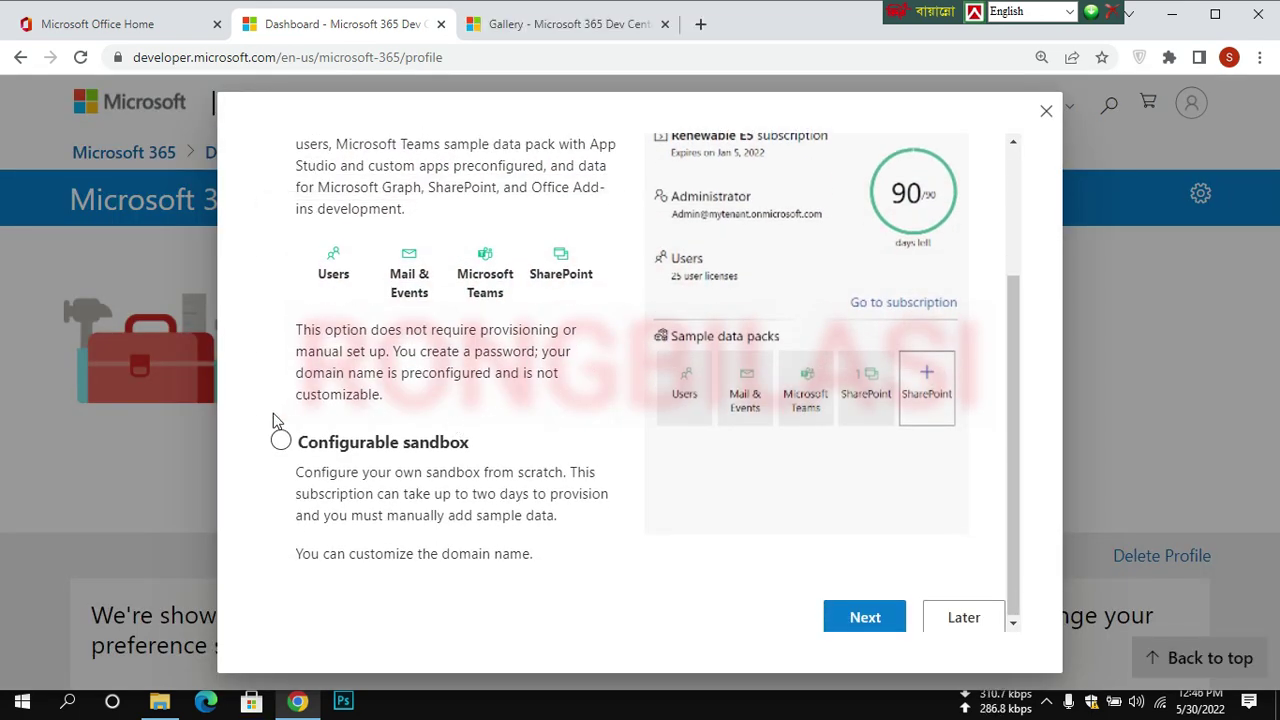
Step: Choose the configurable sandbox and enter the new admin username
{"action": "left_click", "coordinate": [280, 441]}
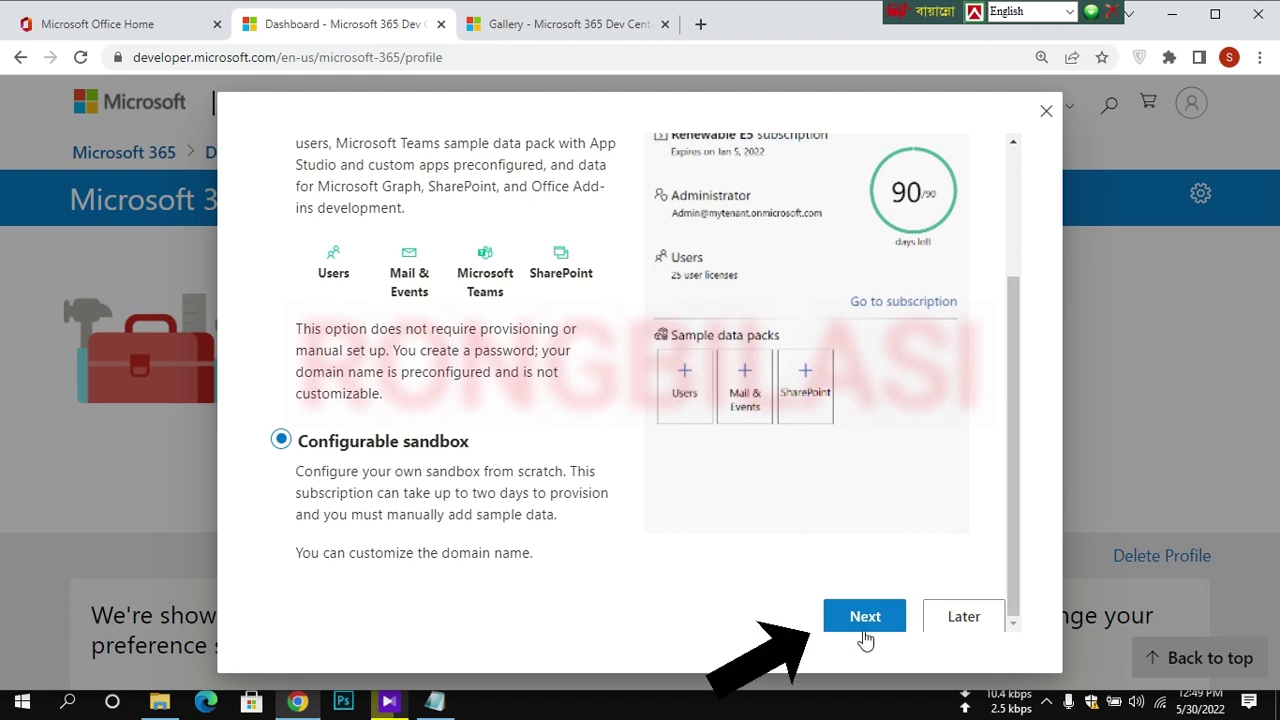
{"action": "left_click", "coordinate": [863, 628]}
{"action": "left_click", "coordinate": [544, 172]}
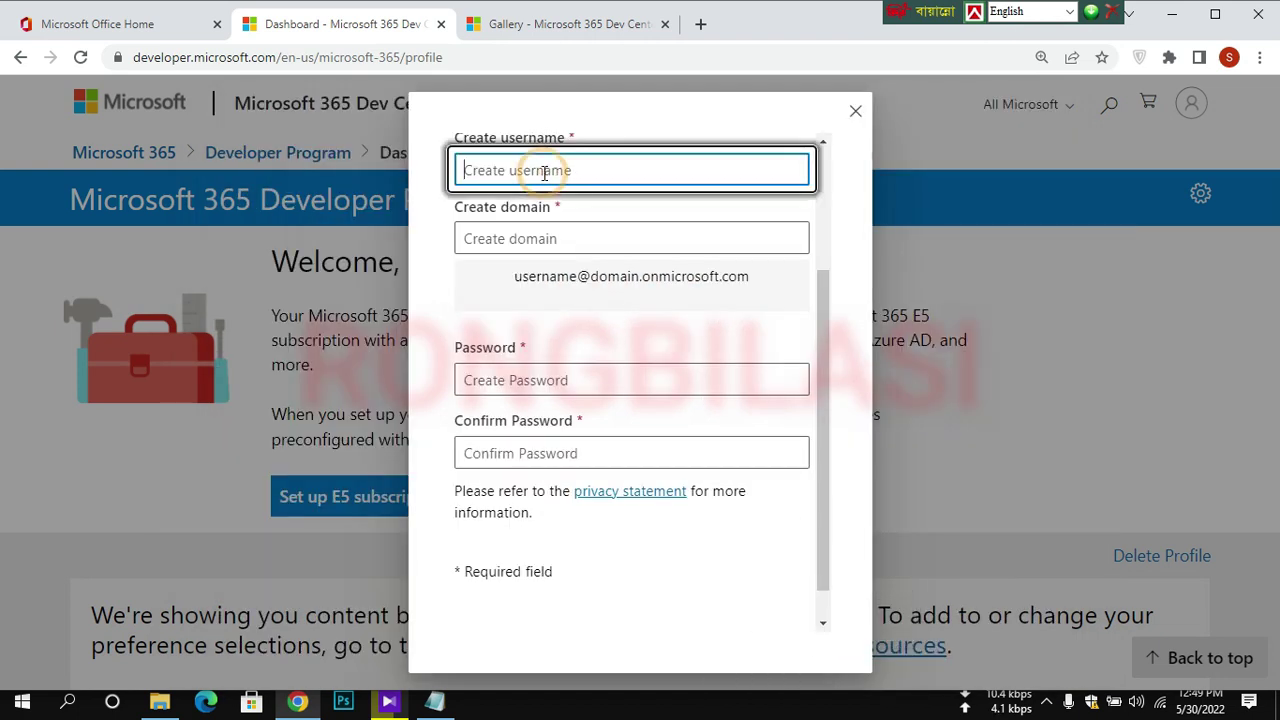
{"action": "type", "text": "S"}
{"action": "key", "text": "BackSpace"}
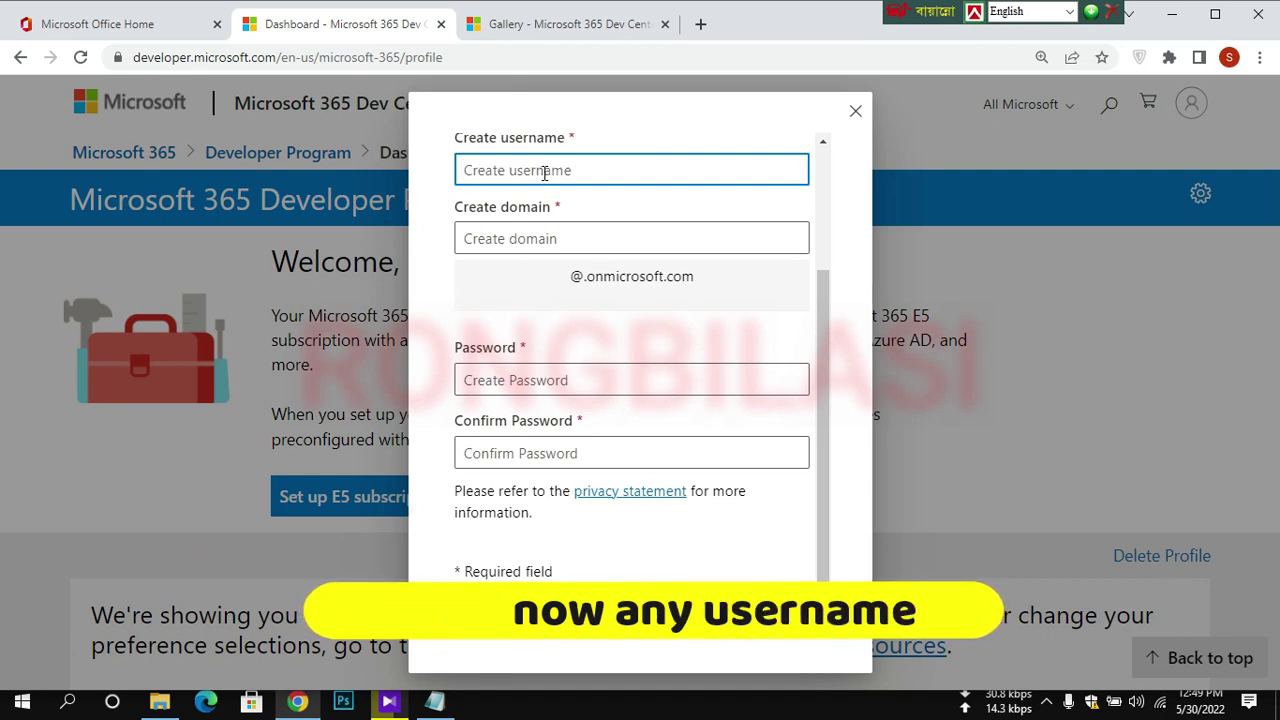
{"action": "type", "text": "srte"}
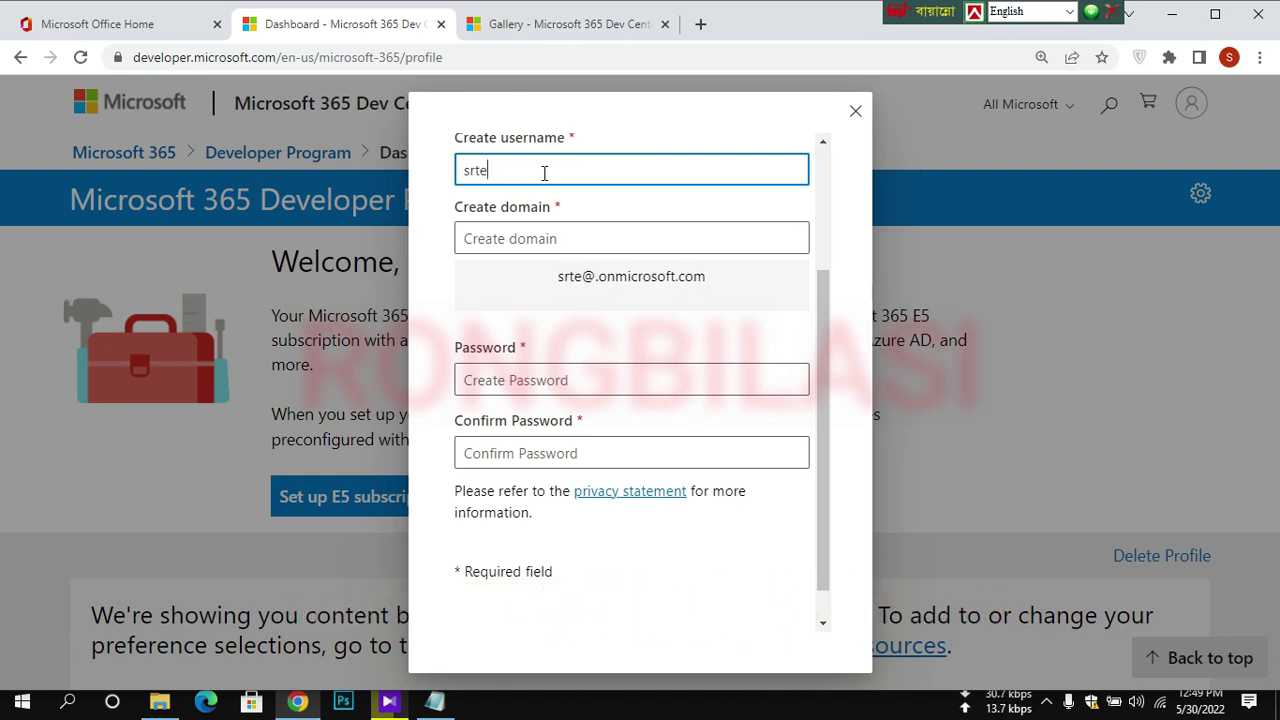
{"action": "type", "text": "chbangla"}
Step: Set the domain to 'investopedia', enter the account password, and submit the details
{"action": "left_click", "coordinate": [537, 238]}
{"action": "type", "text": "investopedia"}
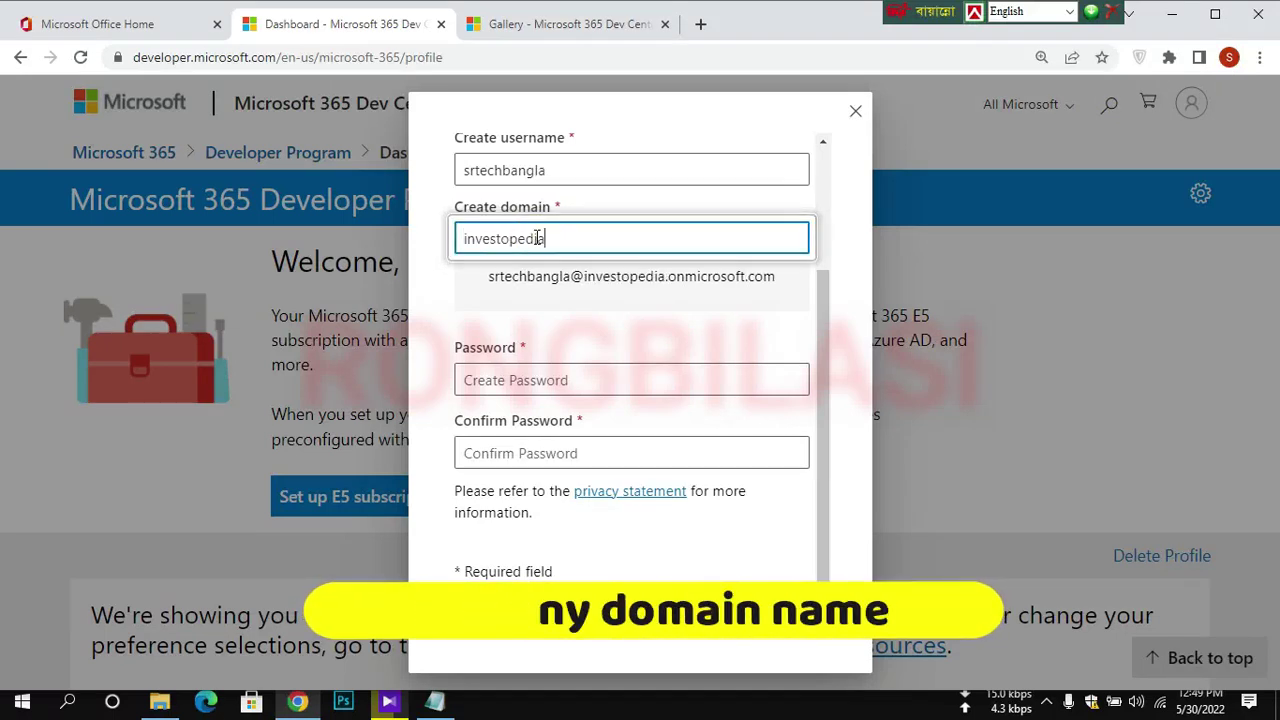
{"action": "left_click", "coordinate": [545, 382]}
{"action": "type", "text": "*****************"}
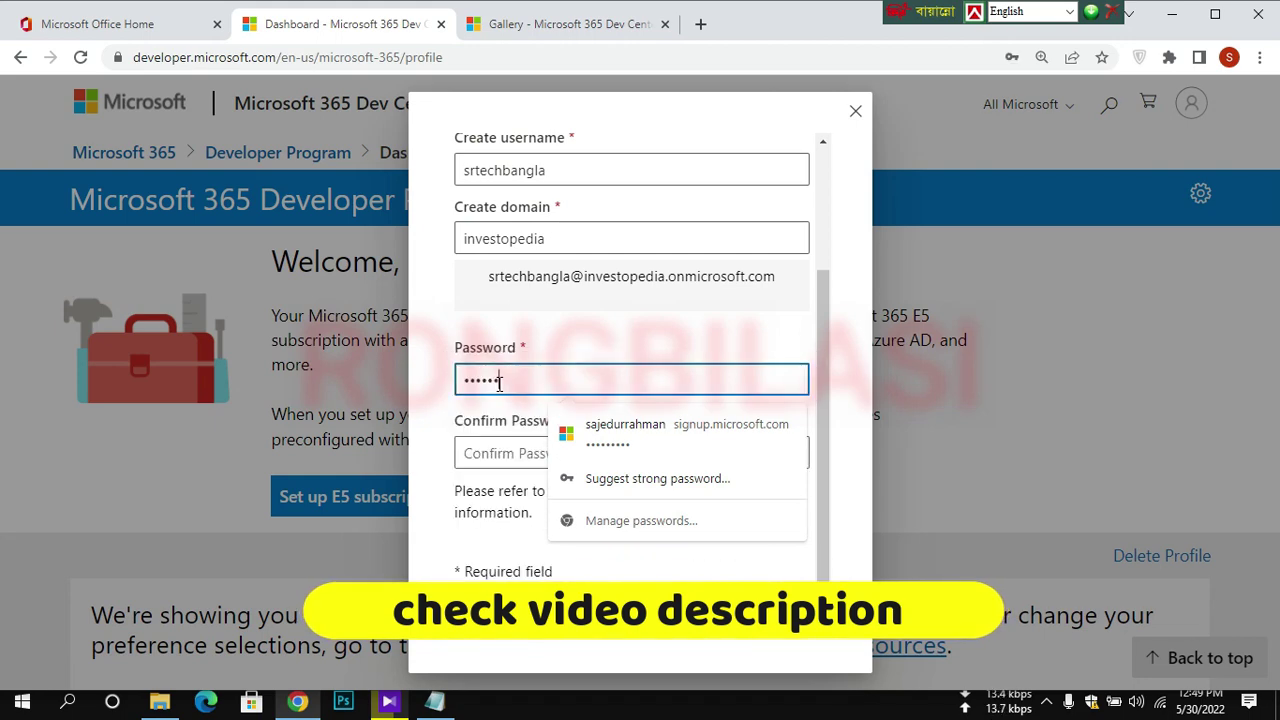
{"action": "key", "text": "Tab"}
{"action": "type", "text": "*****************"}
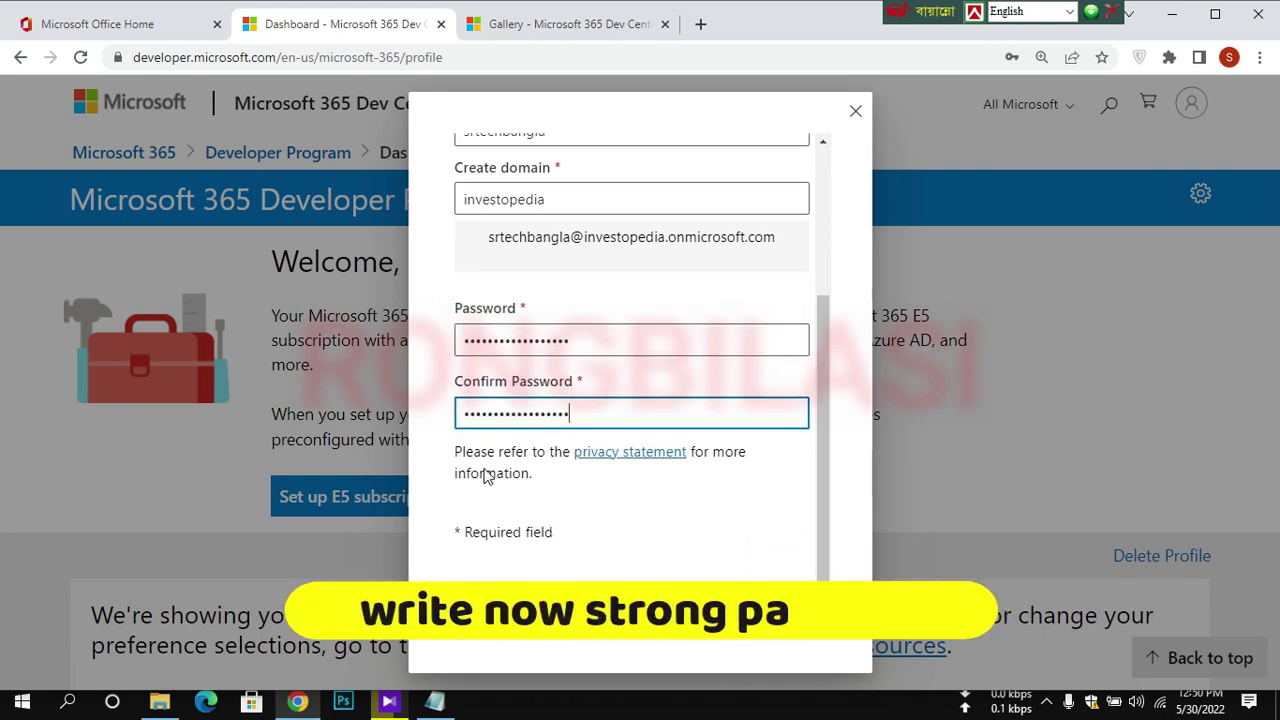
{"action": "key", "text": "Return"}
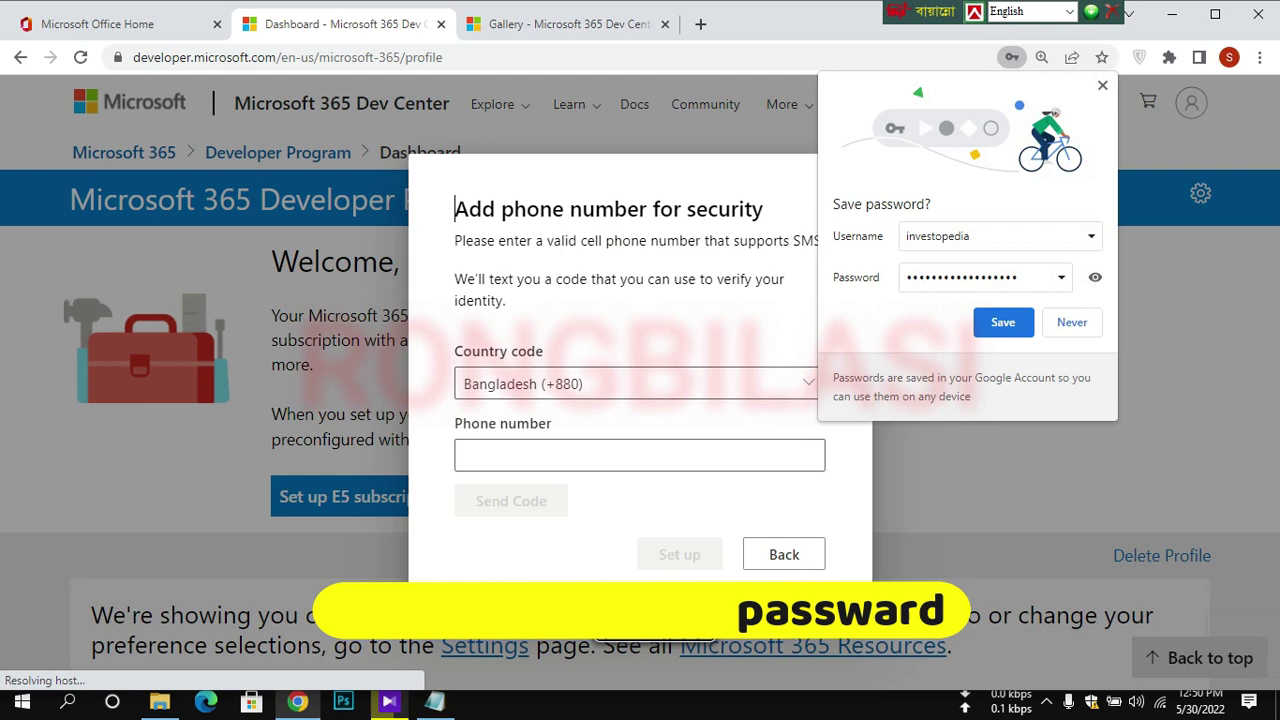
Step: Dismiss the save-password offer, enter the security phone number and request a code
{"action": "left_click", "coordinate": [597, 383]}
{"action": "left_click", "coordinate": [557, 459]}
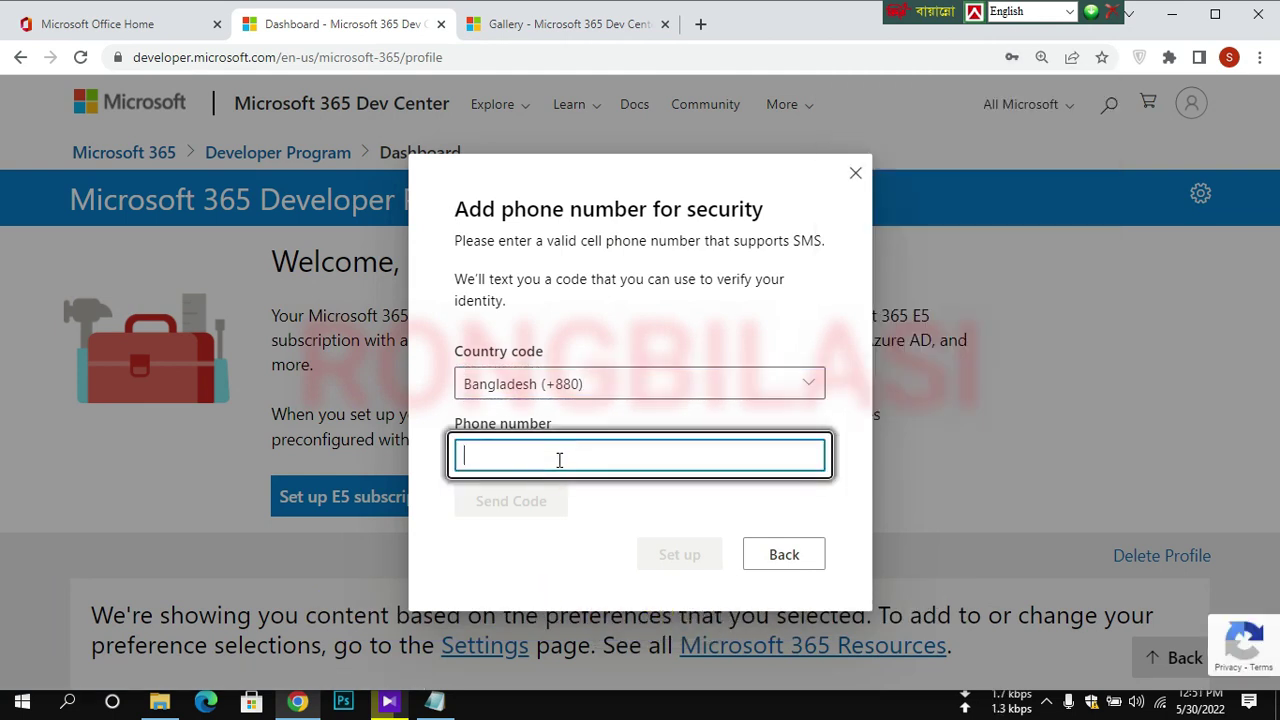
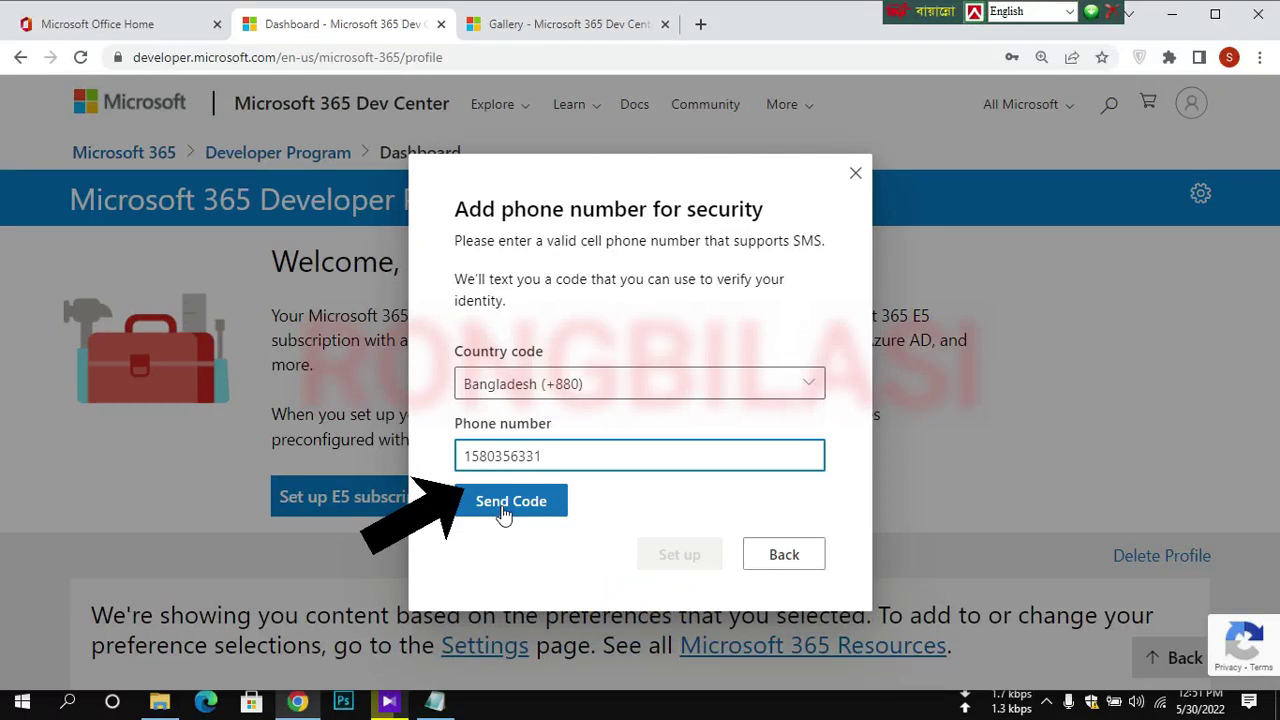
{"action": "left_click", "coordinate": [505, 510]}
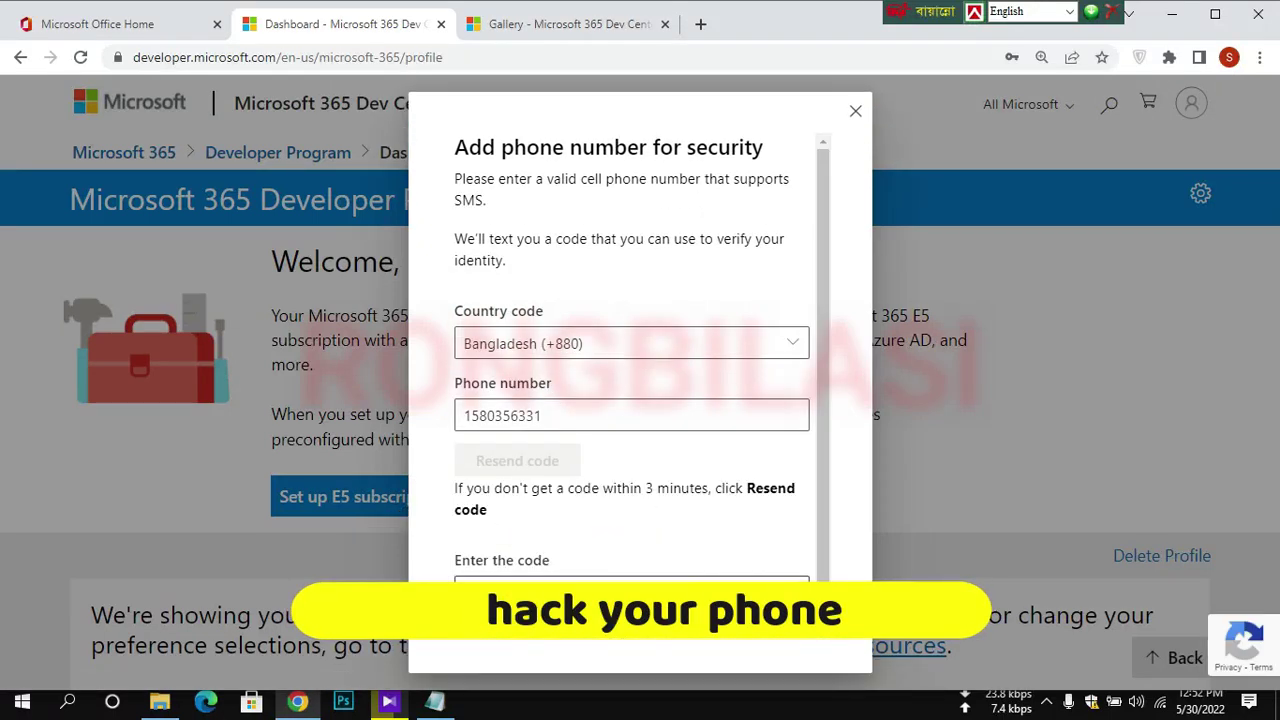
Step: Enter the texted verification code and finish setting up the E5 subscription
{"action": "left_click", "coordinate": [616, 590]}
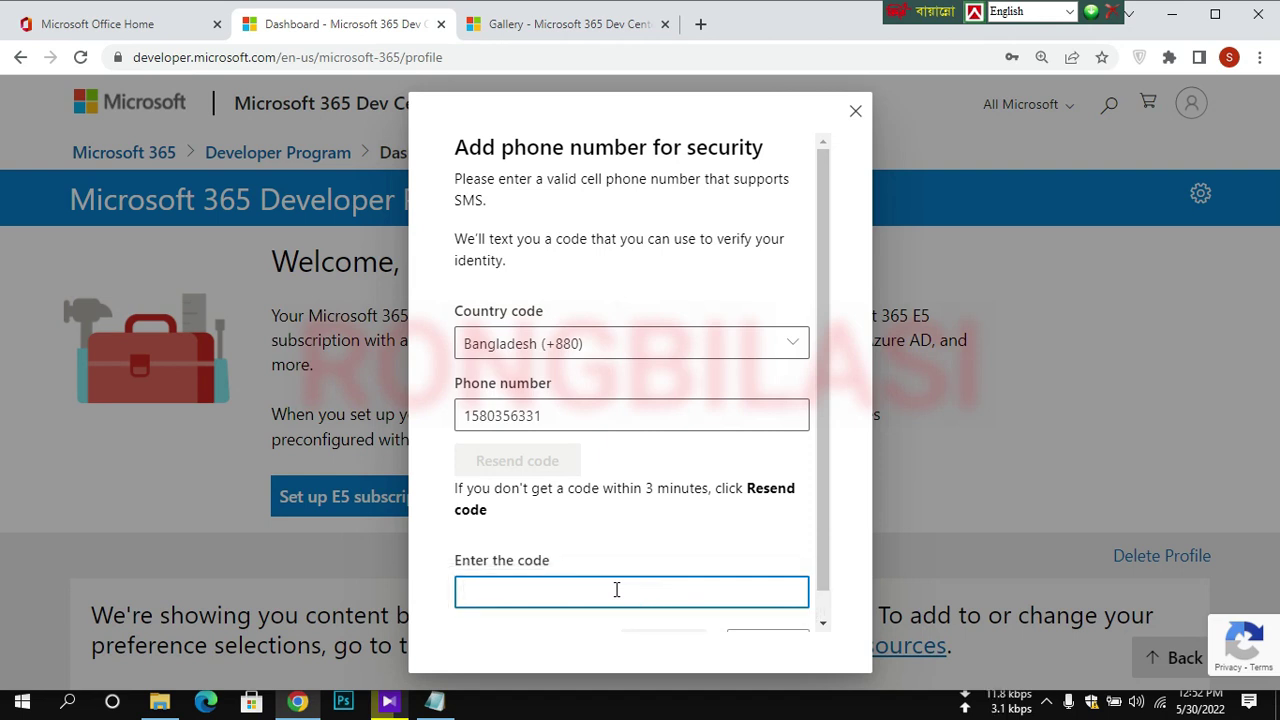
{"action": "scroll", "coordinate": [632, 548], "scroll_direction": "down", "scroll_amount": 1}
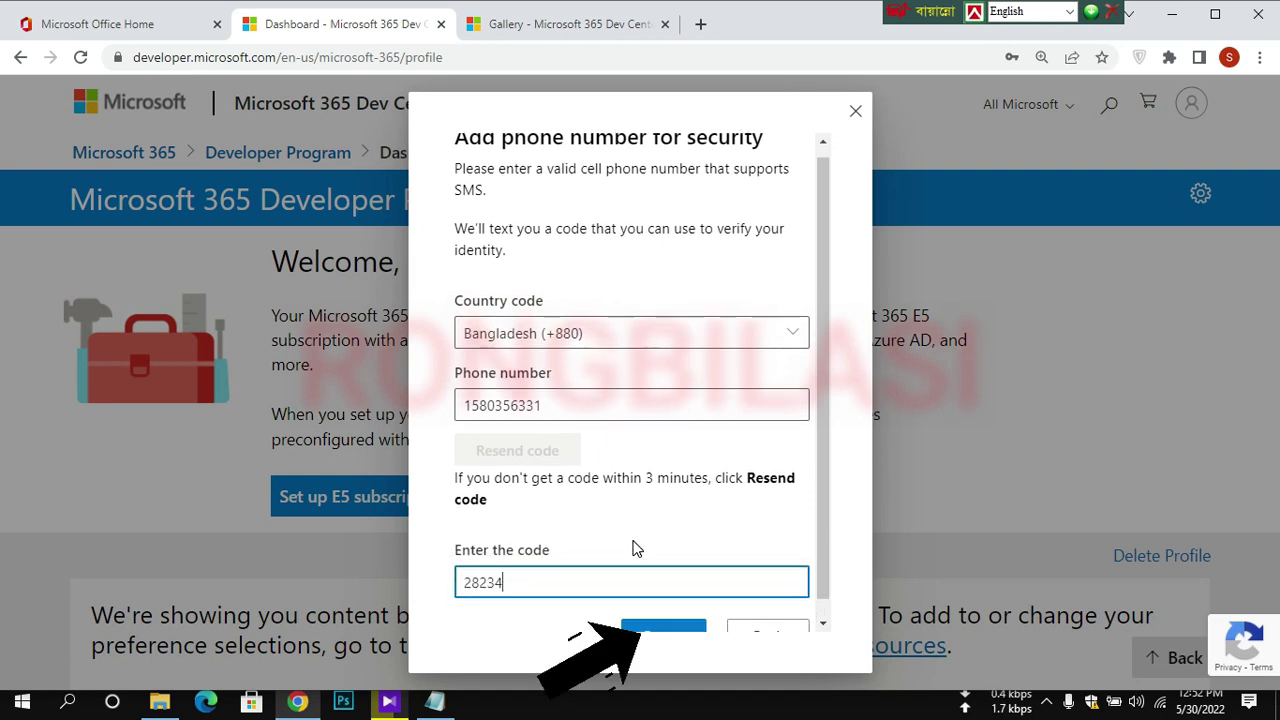
{"action": "left_click", "coordinate": [658, 617]}
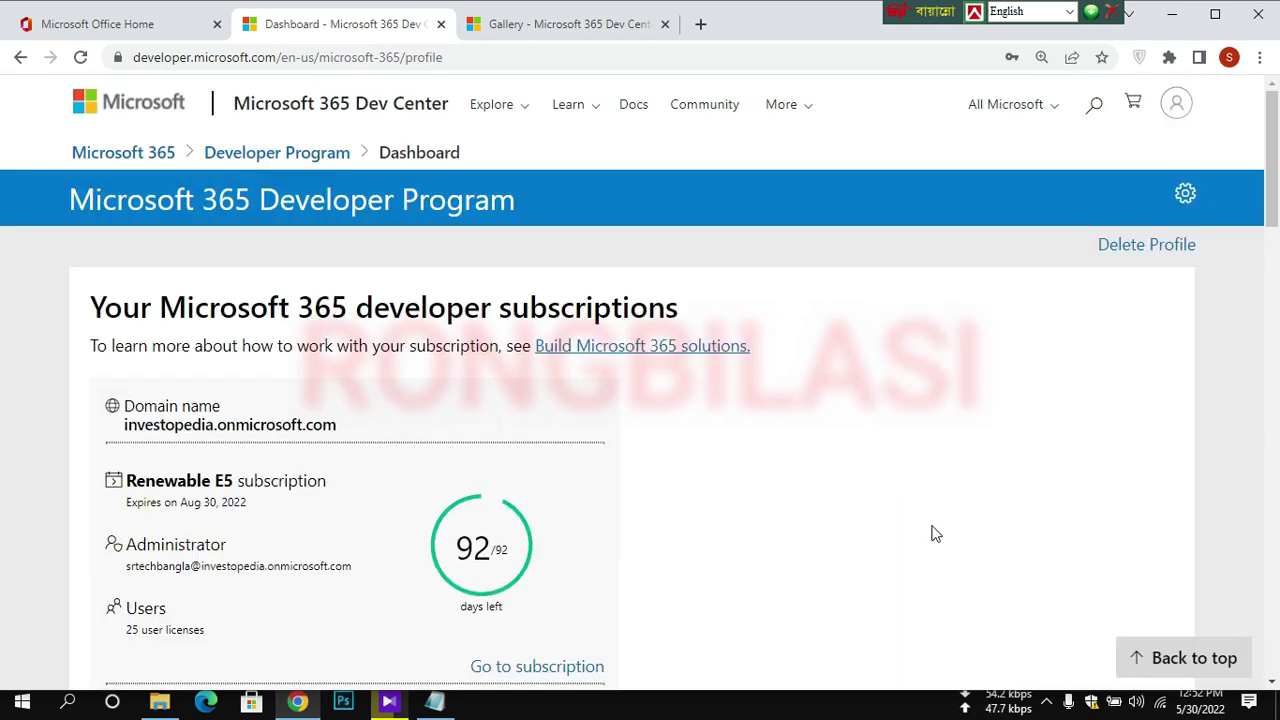
Step: Copy the administrator email address from the Dev Center dashboard
{"action": "scroll", "coordinate": [940, 530], "scroll_direction": "down", "scroll_amount": 1}
{"action": "scroll", "coordinate": [932, 533], "scroll_direction": "down", "scroll_amount": 1}
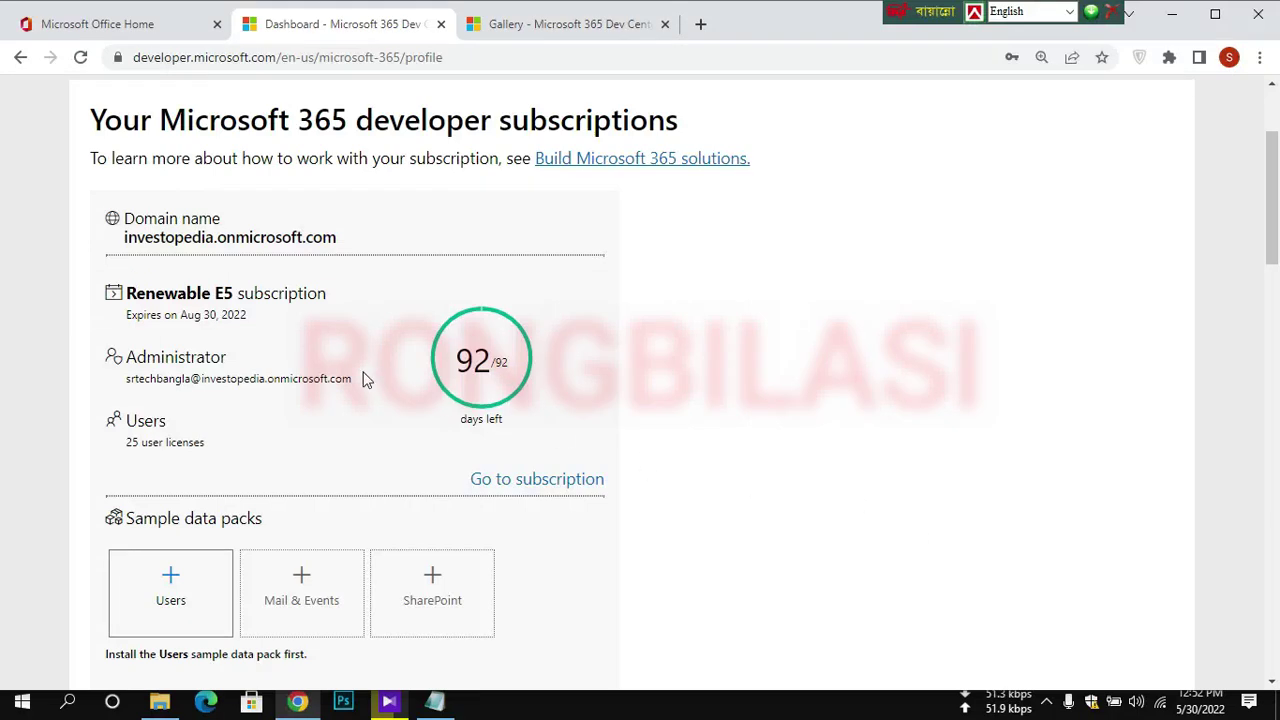
{"action": "scroll", "coordinate": [303, 366], "scroll_direction": "down", "scroll_amount": 1}
{"action": "left_click", "coordinate": [353, 284]}
{"action": "left_click_drag", "start_coordinate": [257, 284], "coordinate": [127, 285]}
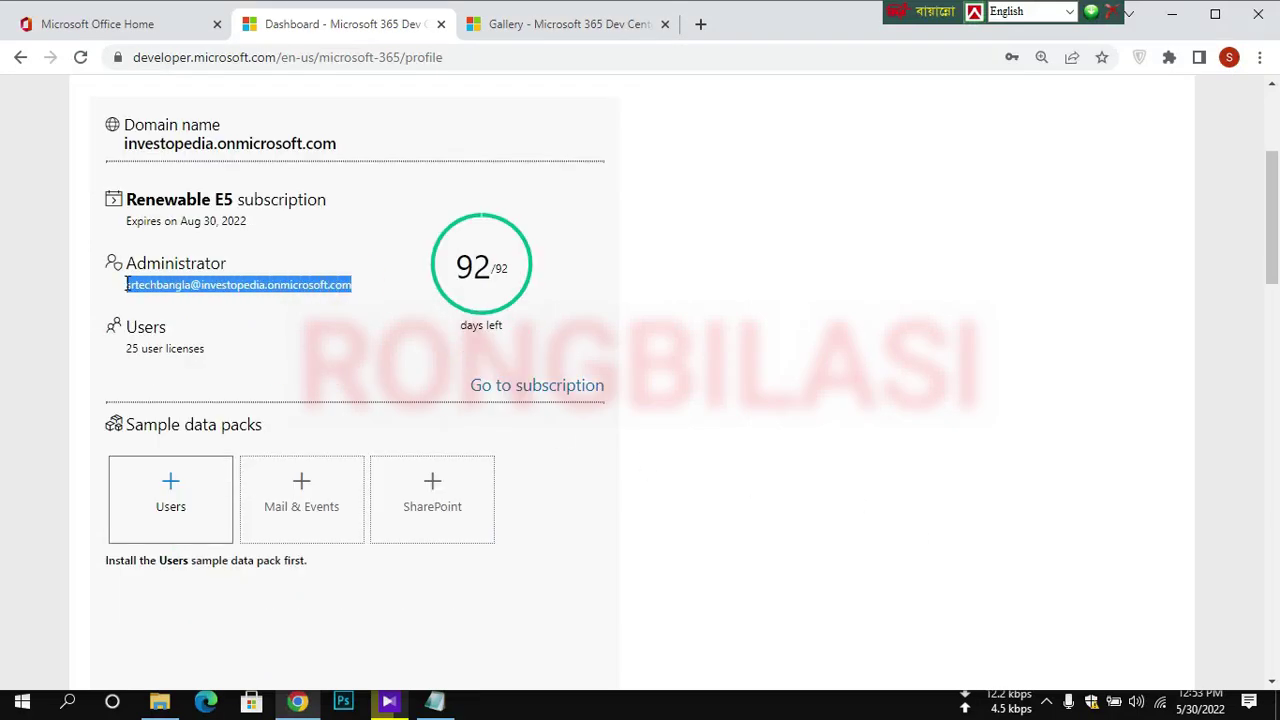
{"action": "right_click", "coordinate": [151, 285]}
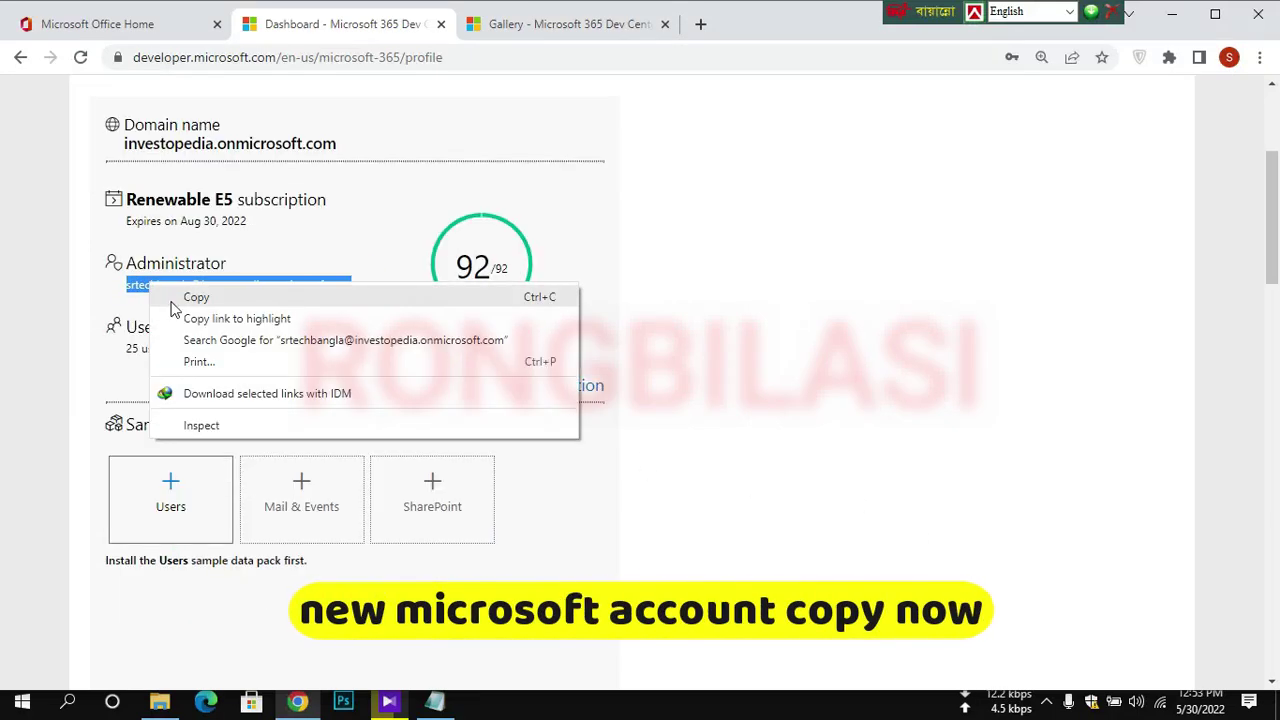
{"action": "left_click", "coordinate": [190, 298]}
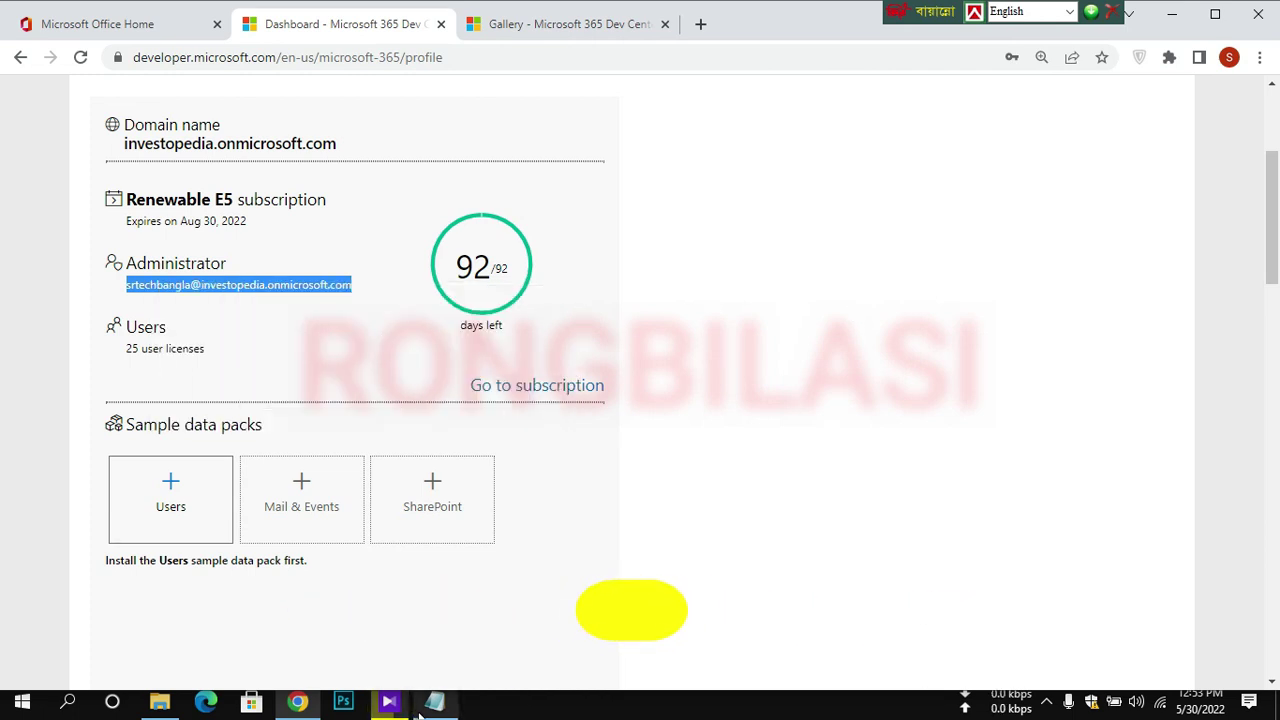
Step: Paste the address into the Notepad note, then minimize Notepad and Chrome
{"action": "left_click", "coordinate": [433, 701]}
{"action": "key", "text": "ctrl+v"}
{"action": "left_click", "coordinate": [1180, 65]}
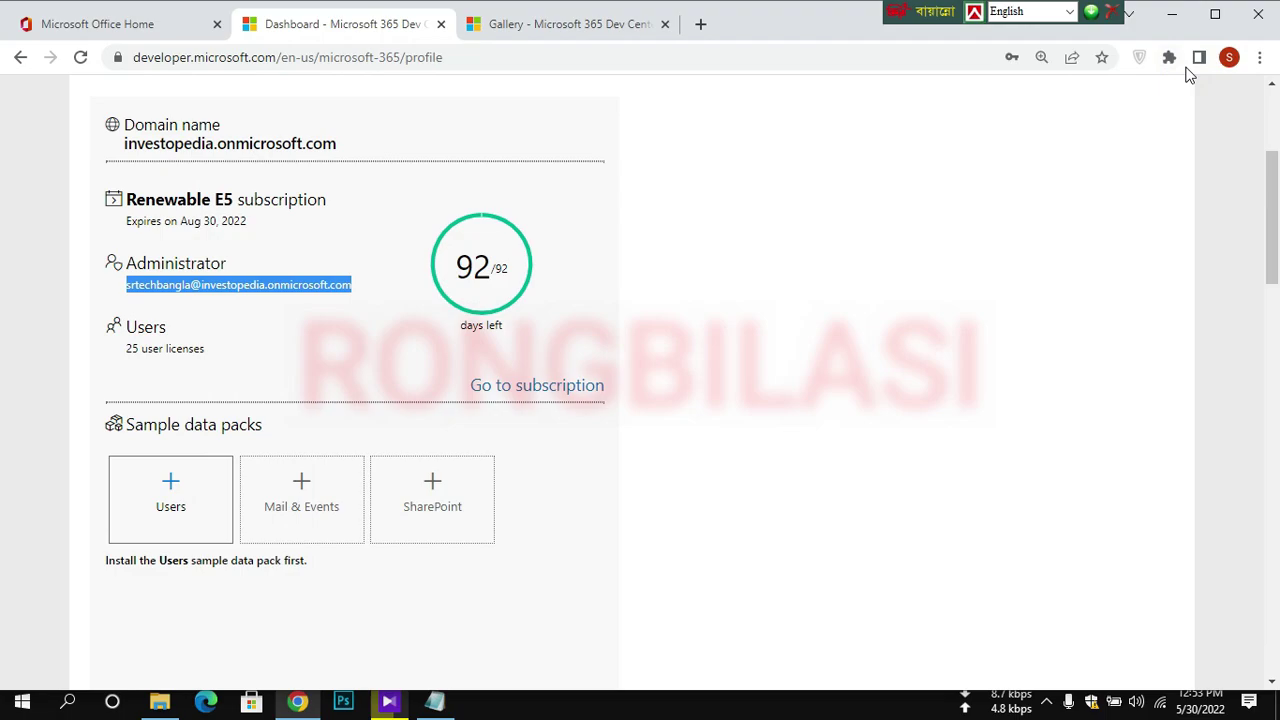
{"action": "left_click", "coordinate": [297, 701]}
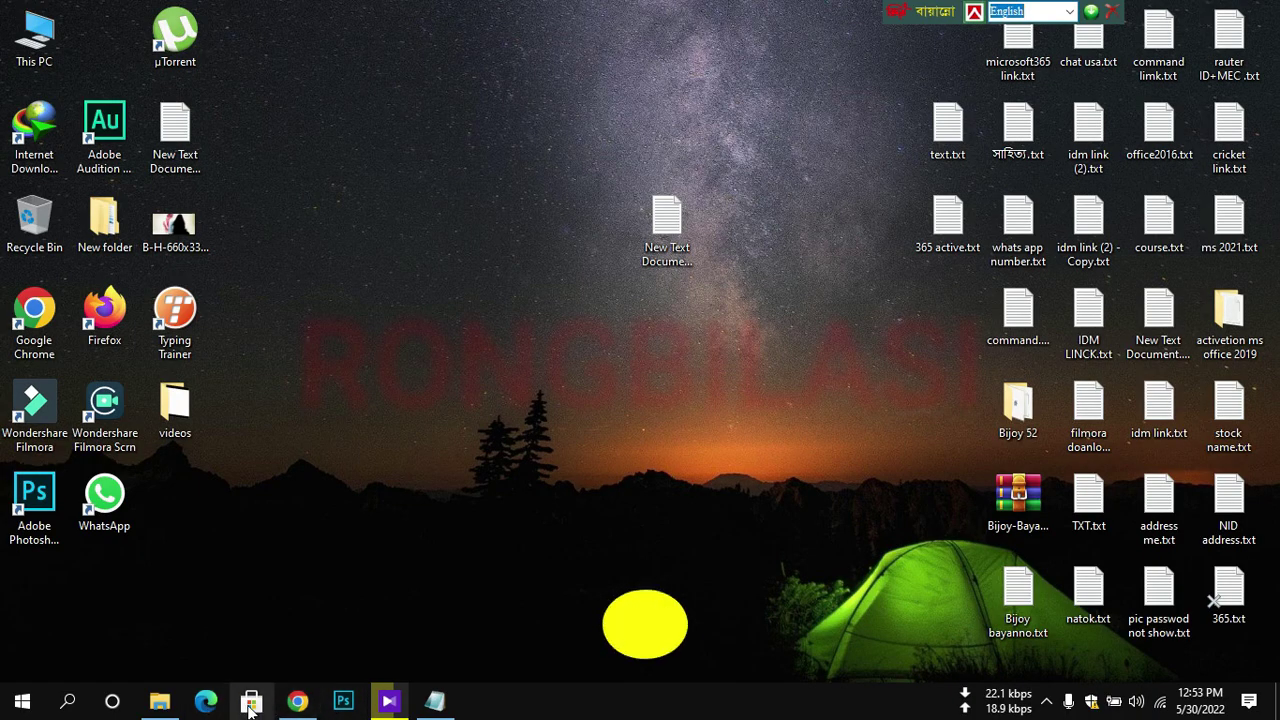
Step: Search Microsoft Store for 'office'
{"action": "left_click", "coordinate": [250, 703]}
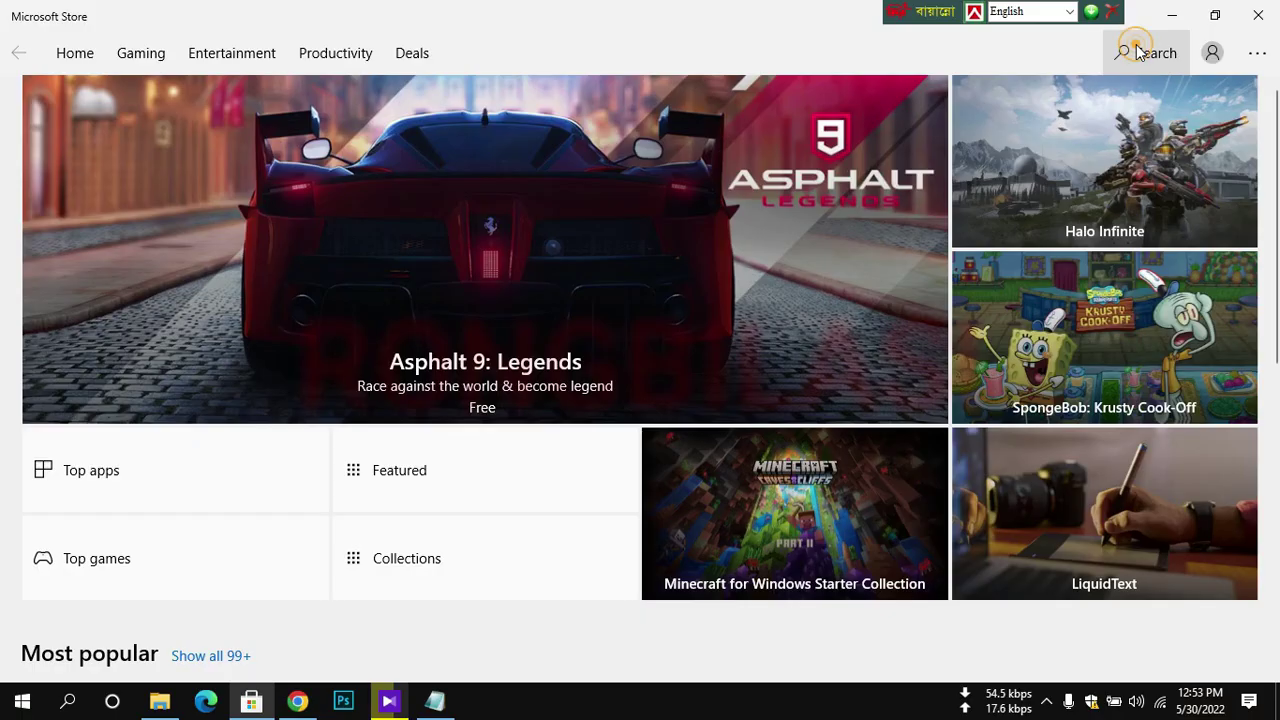
{"action": "left_click", "coordinate": [1137, 48]}
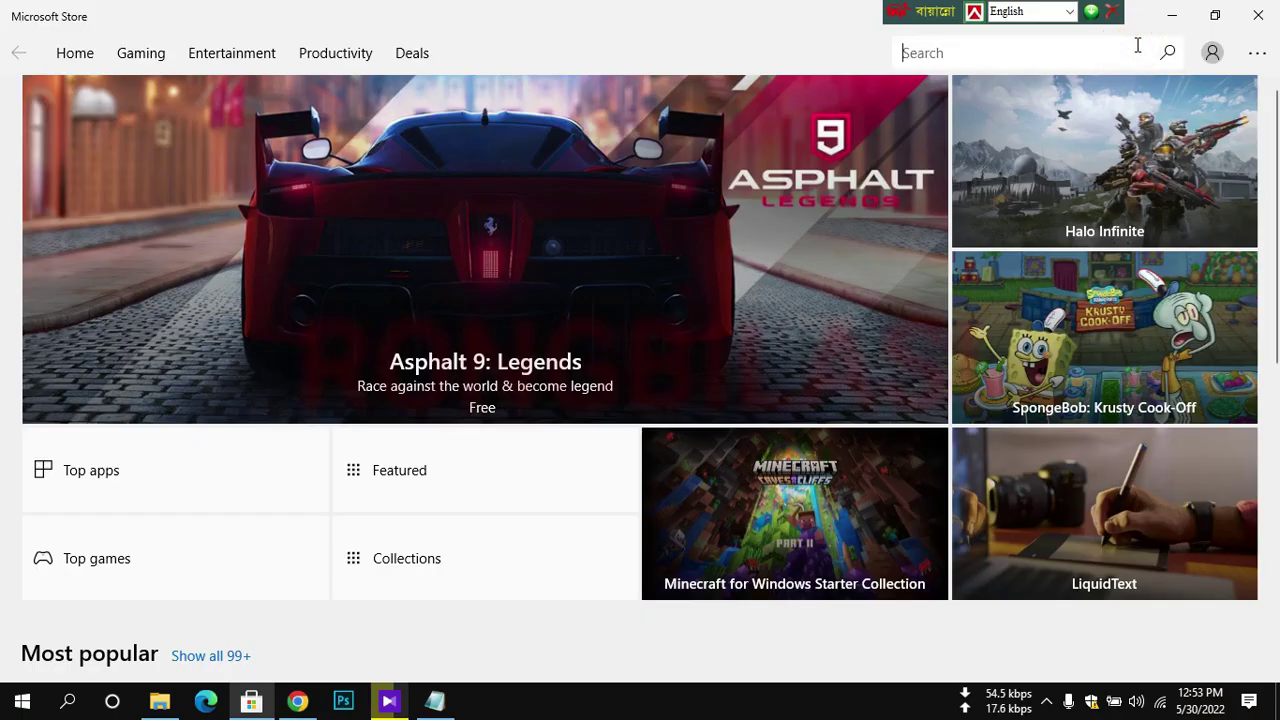
{"action": "type", "text": "o"}
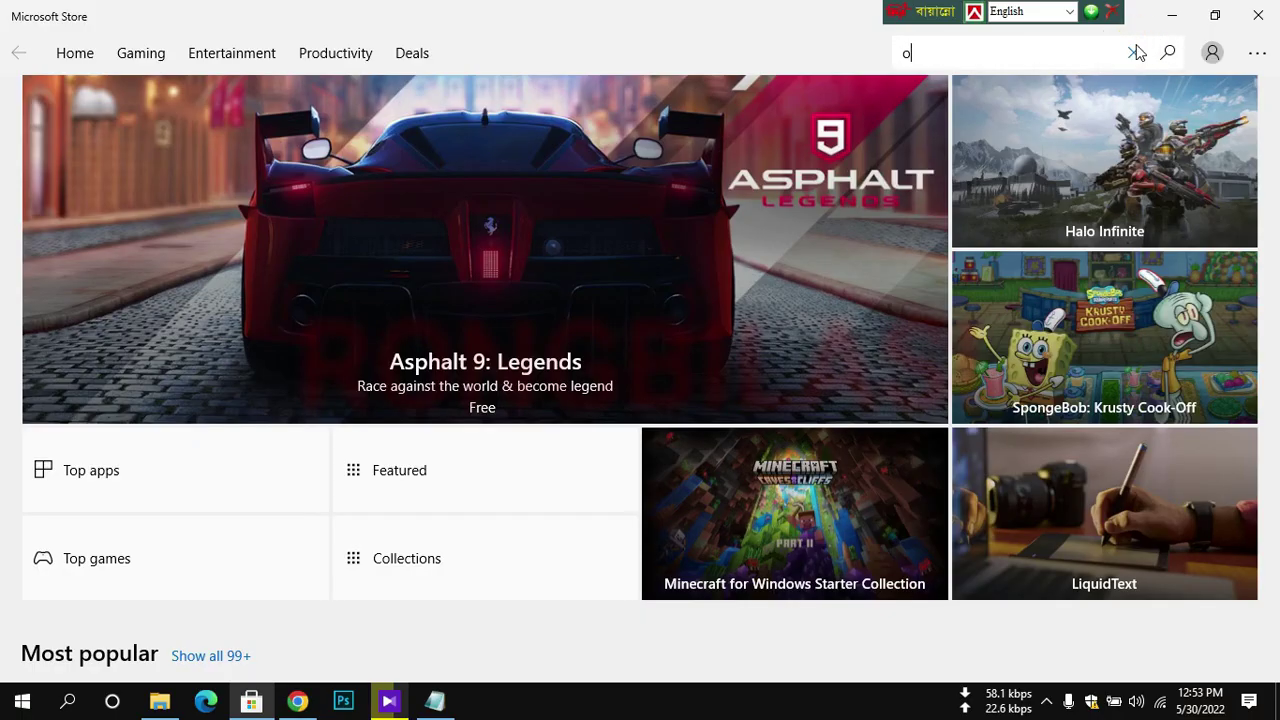
{"action": "type", "text": "ffice"}
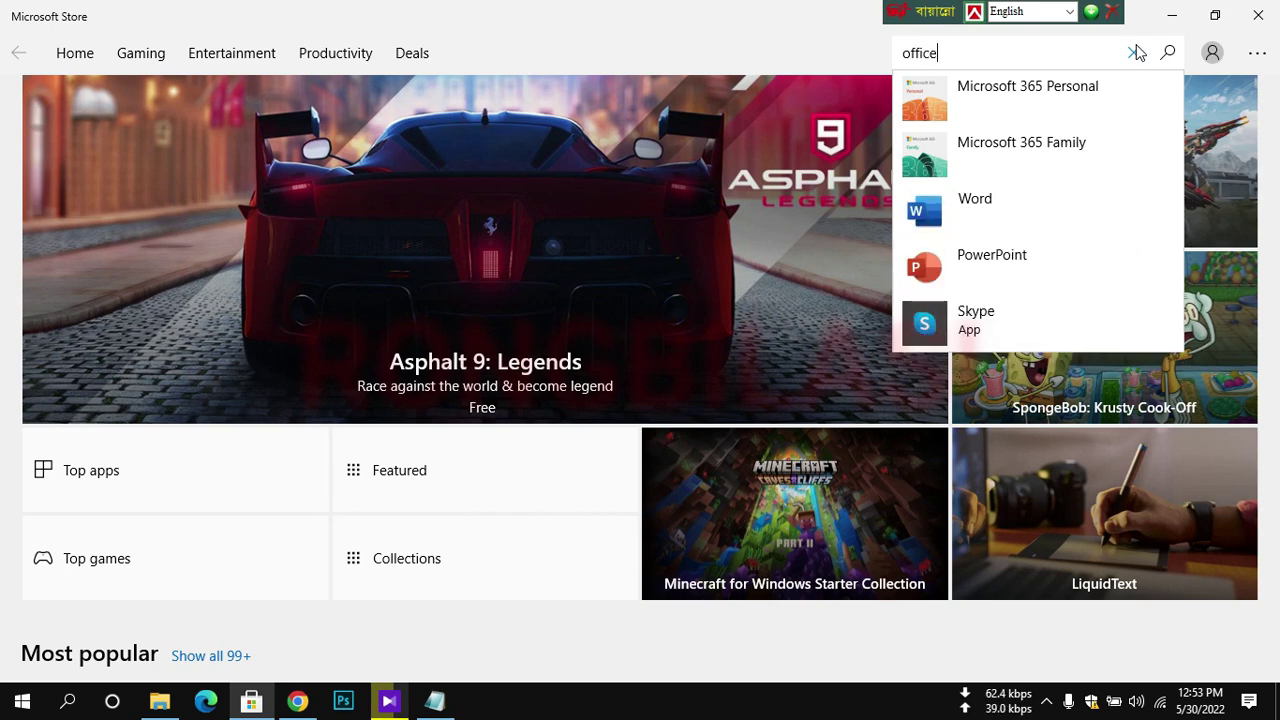
{"action": "key", "text": "Return"}
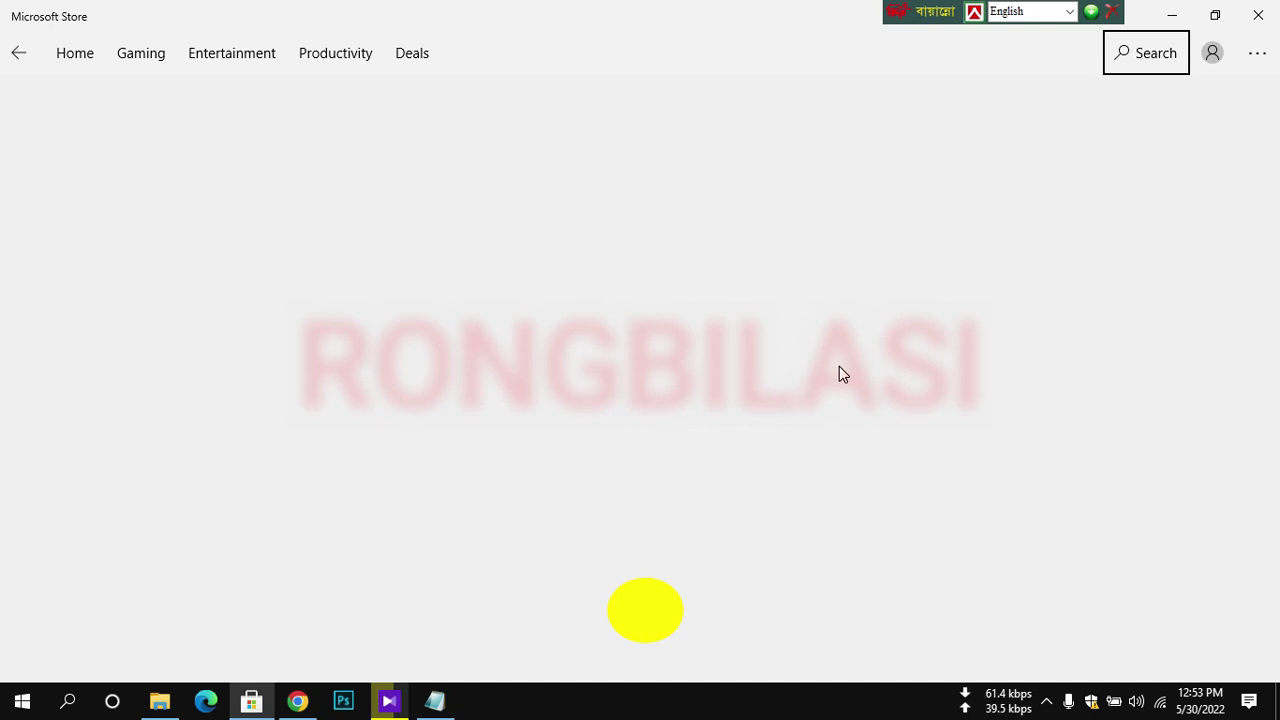
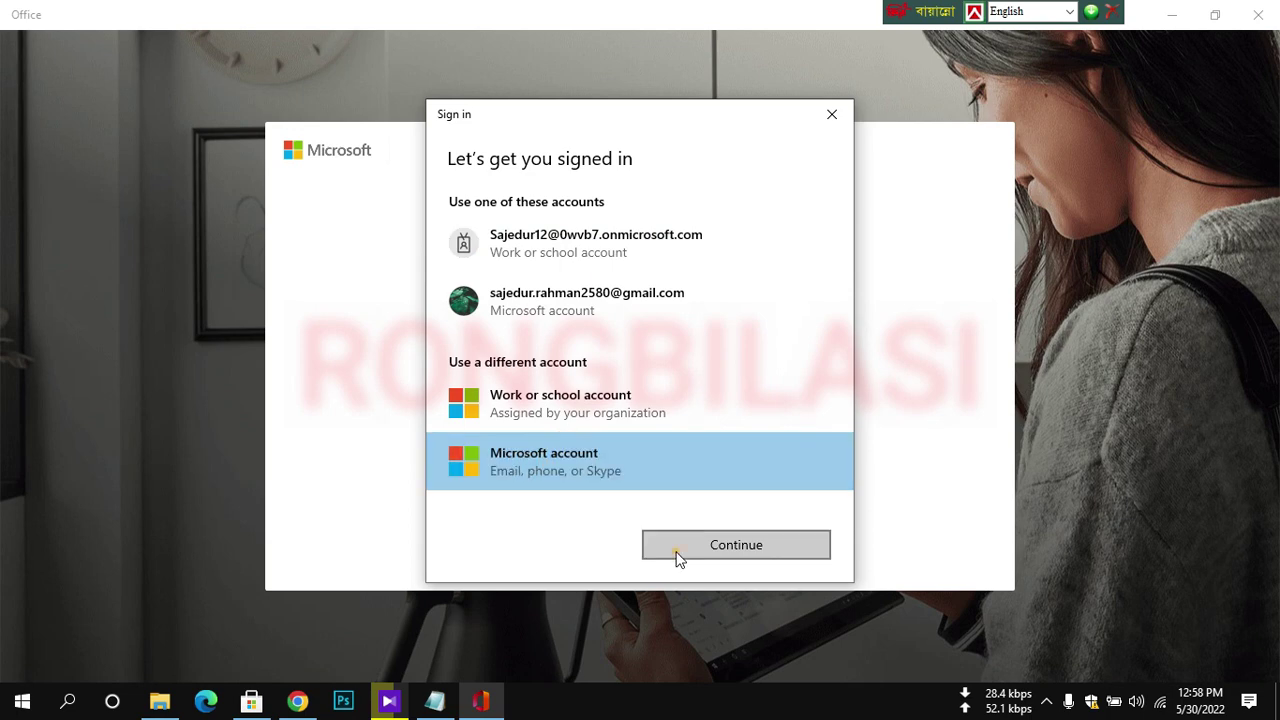
Step: Continue with the personal Microsoft account, submit its e-mail to get a sign-in code, then switch to Chrome
{"action": "left_click", "coordinate": [677, 556]}
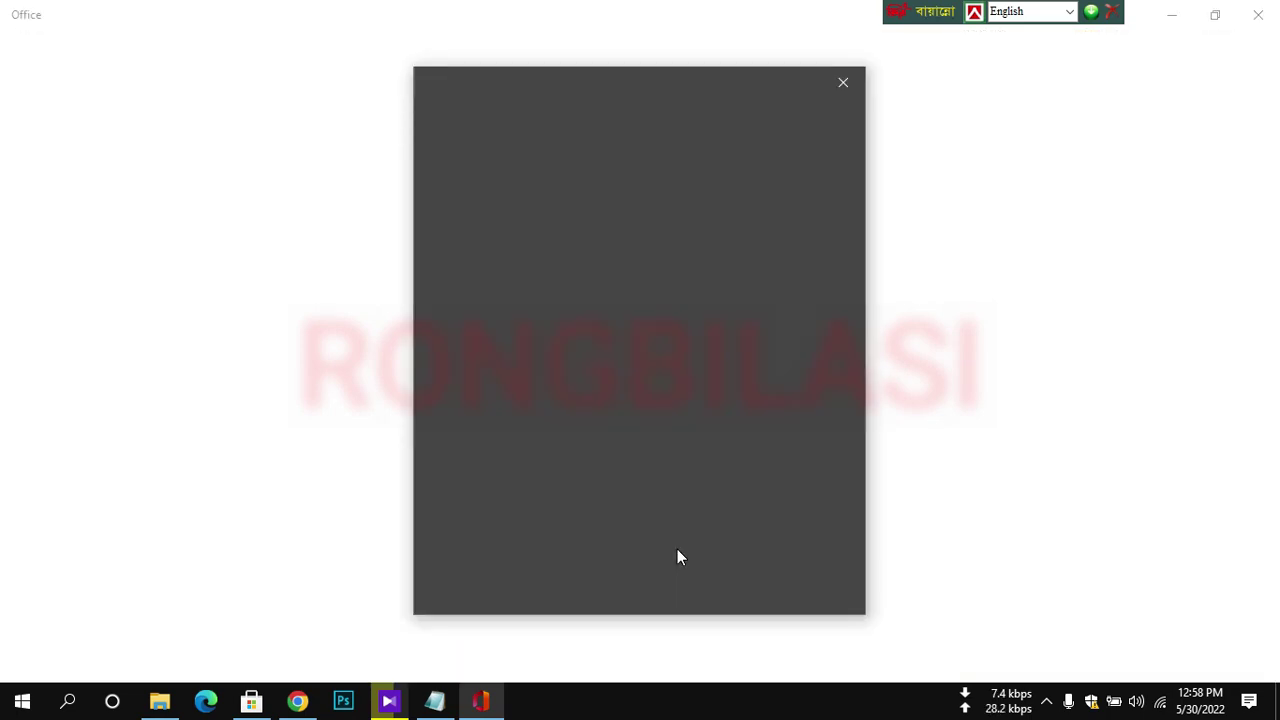
{"action": "left_click", "coordinate": [632, 202]}
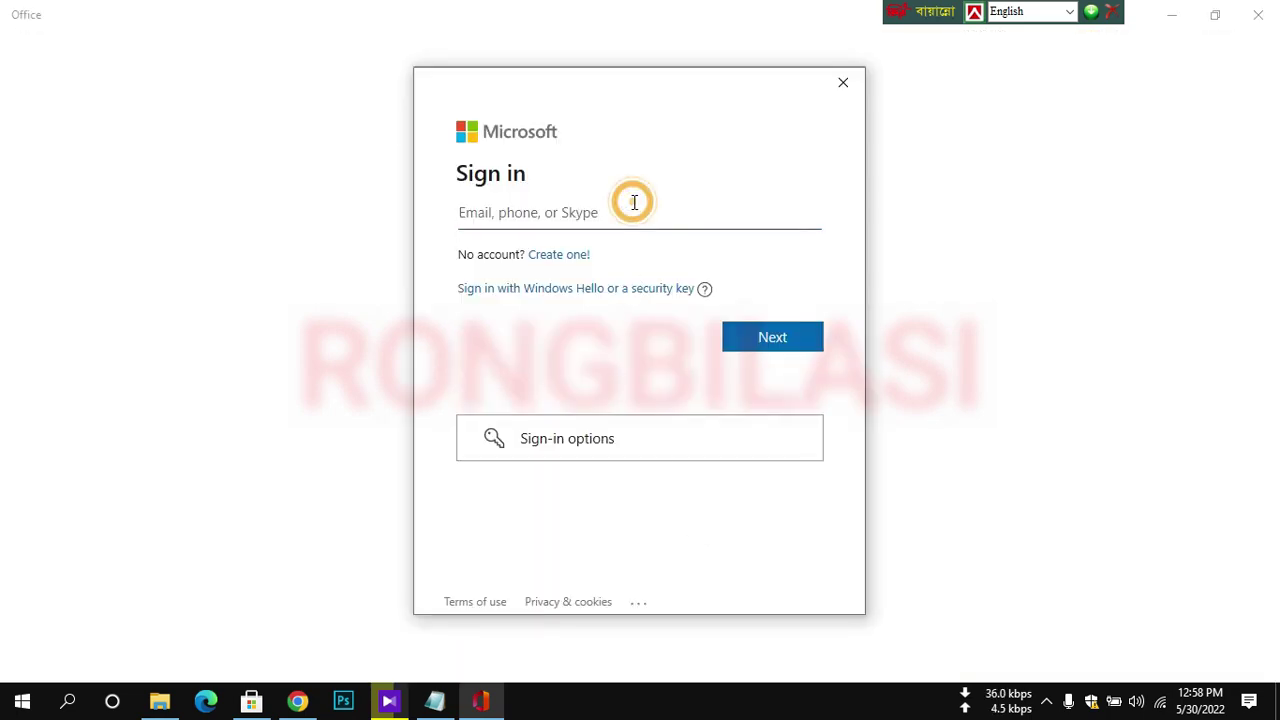
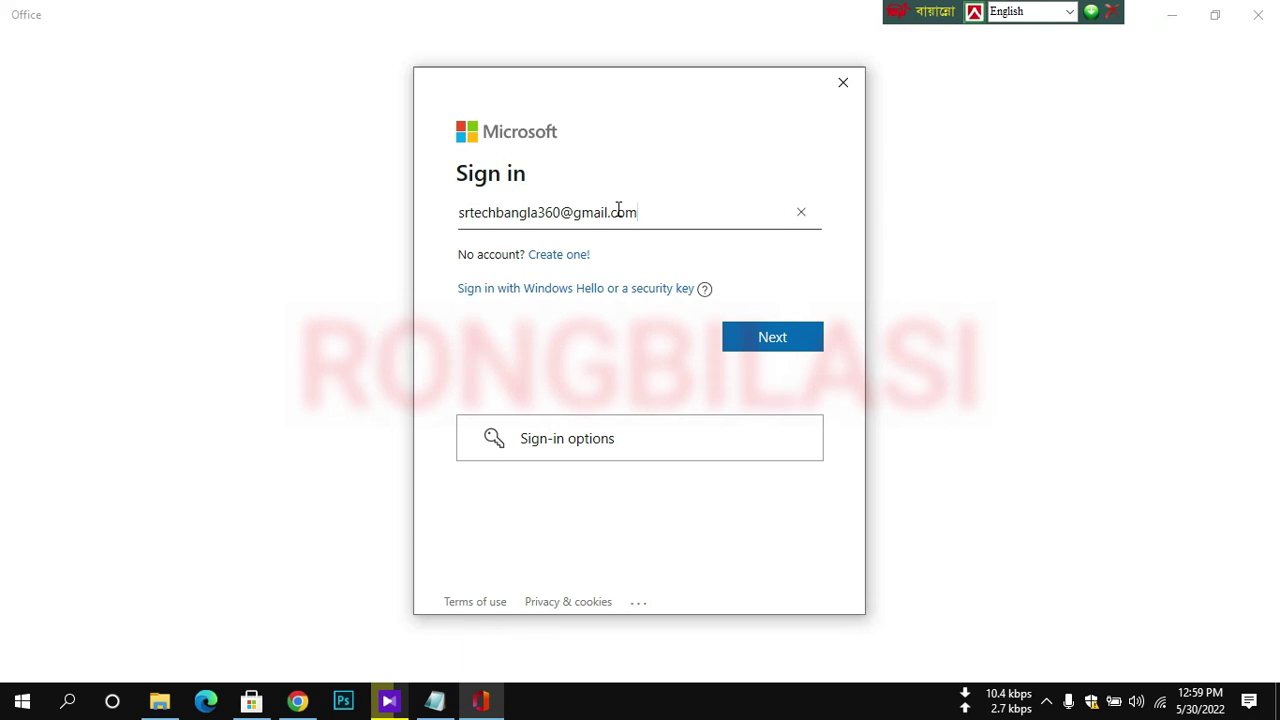
{"action": "left_click", "coordinate": [761, 336]}
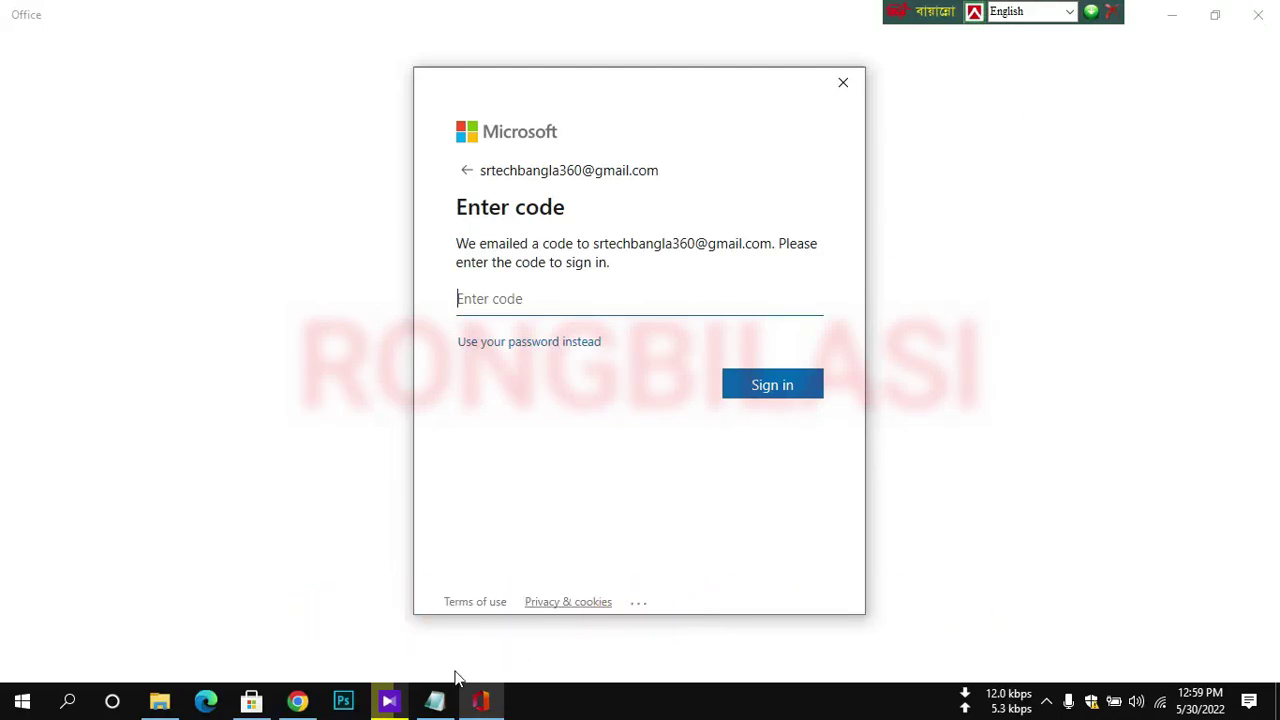
{"action": "left_click", "coordinate": [297, 701]}
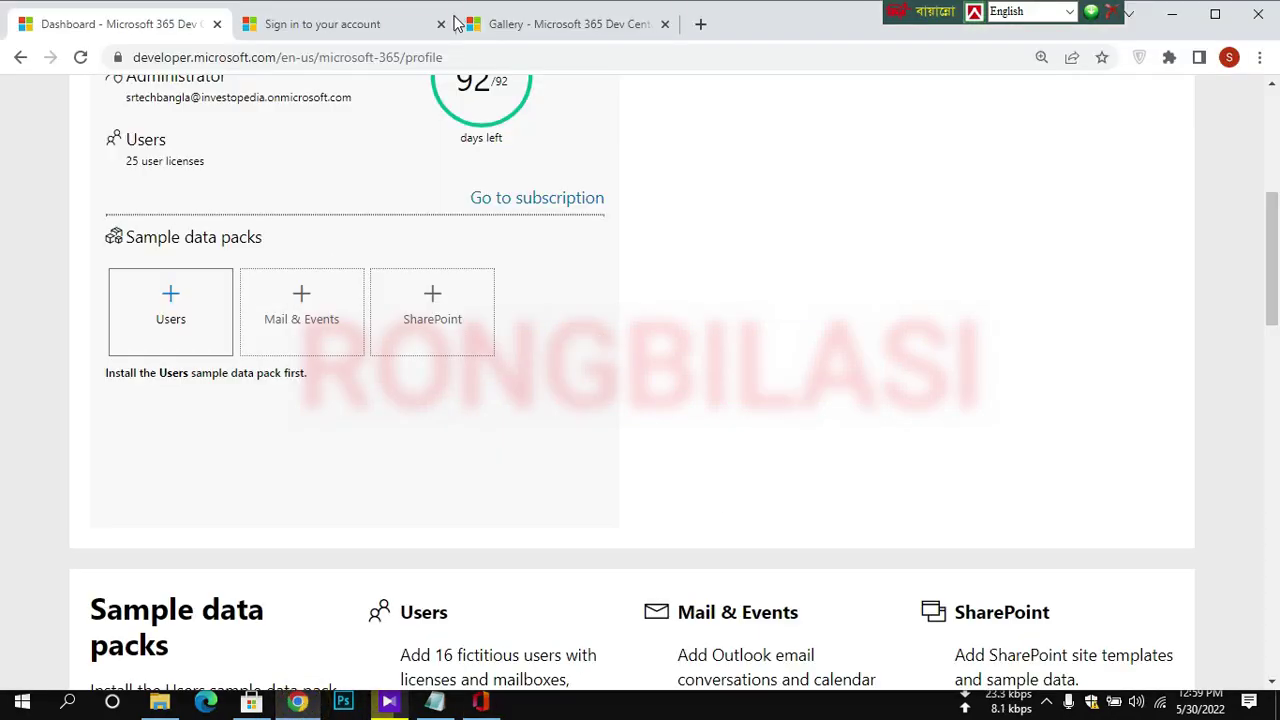
Step: Open Gmail in a new tab and copy the code from the newest 'Your single-use code' e-mail
{"action": "left_click", "coordinate": [699, 25]}
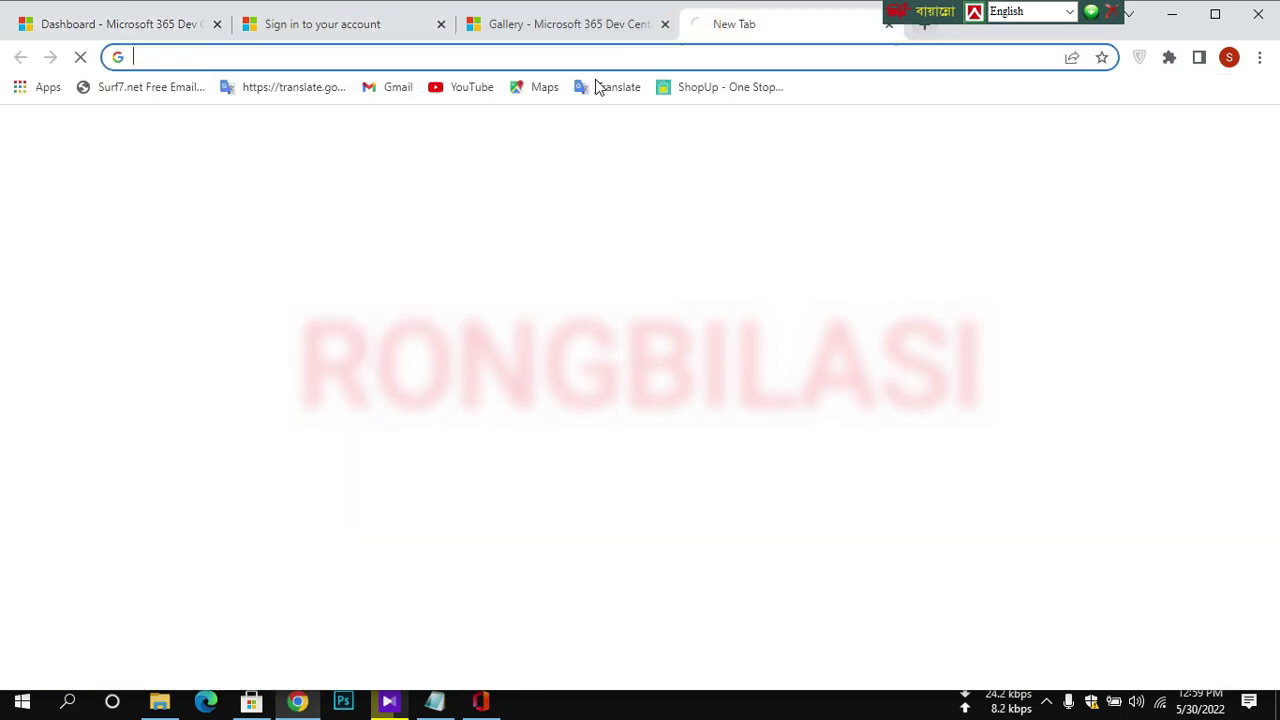
{"action": "left_click", "coordinate": [388, 90]}
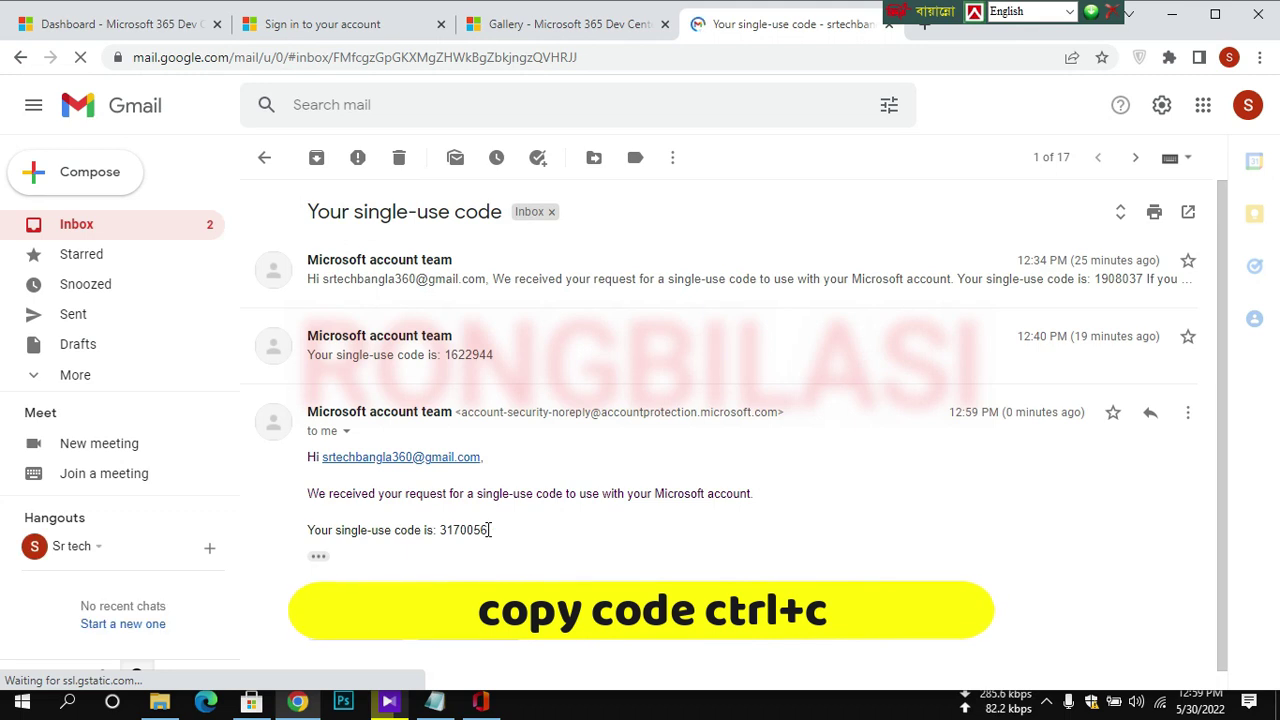
{"action": "left_click_drag", "start_coordinate": [489, 530], "coordinate": [466, 530]}
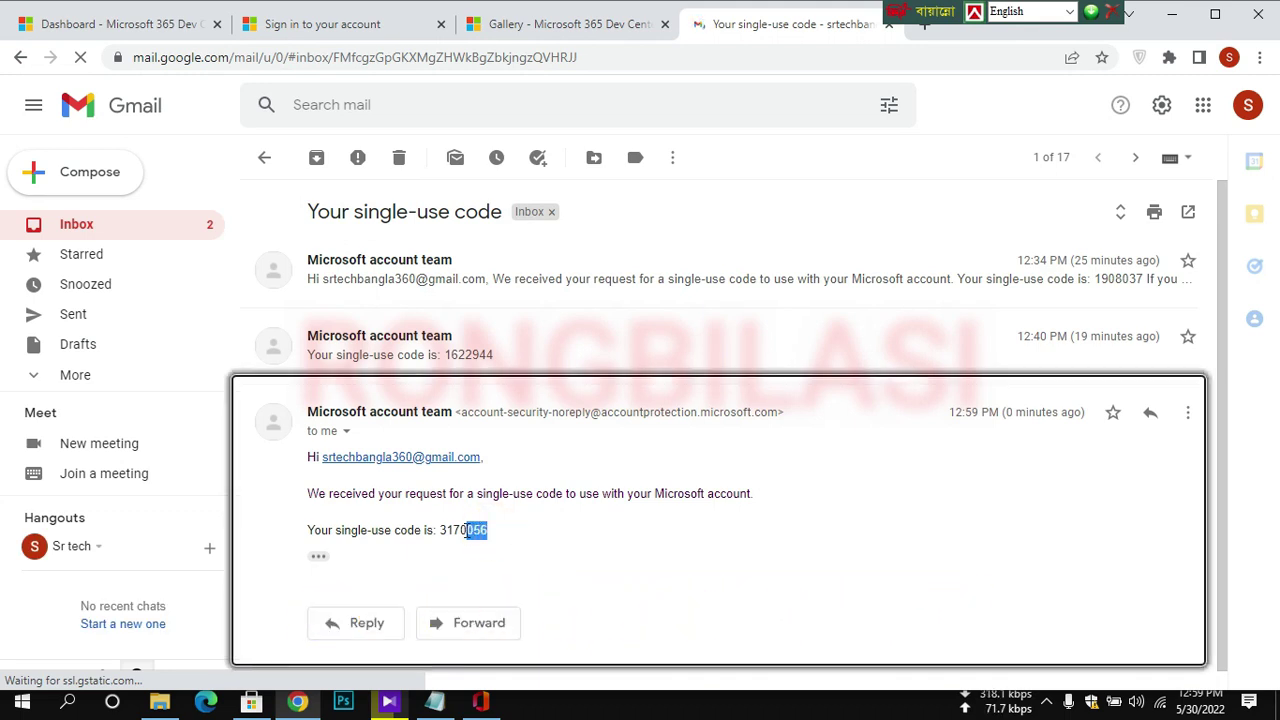
{"action": "right_click", "coordinate": [462, 530]}
{"action": "left_click", "coordinate": [443, 531]}
{"action": "double_click", "coordinate": [443, 531]}
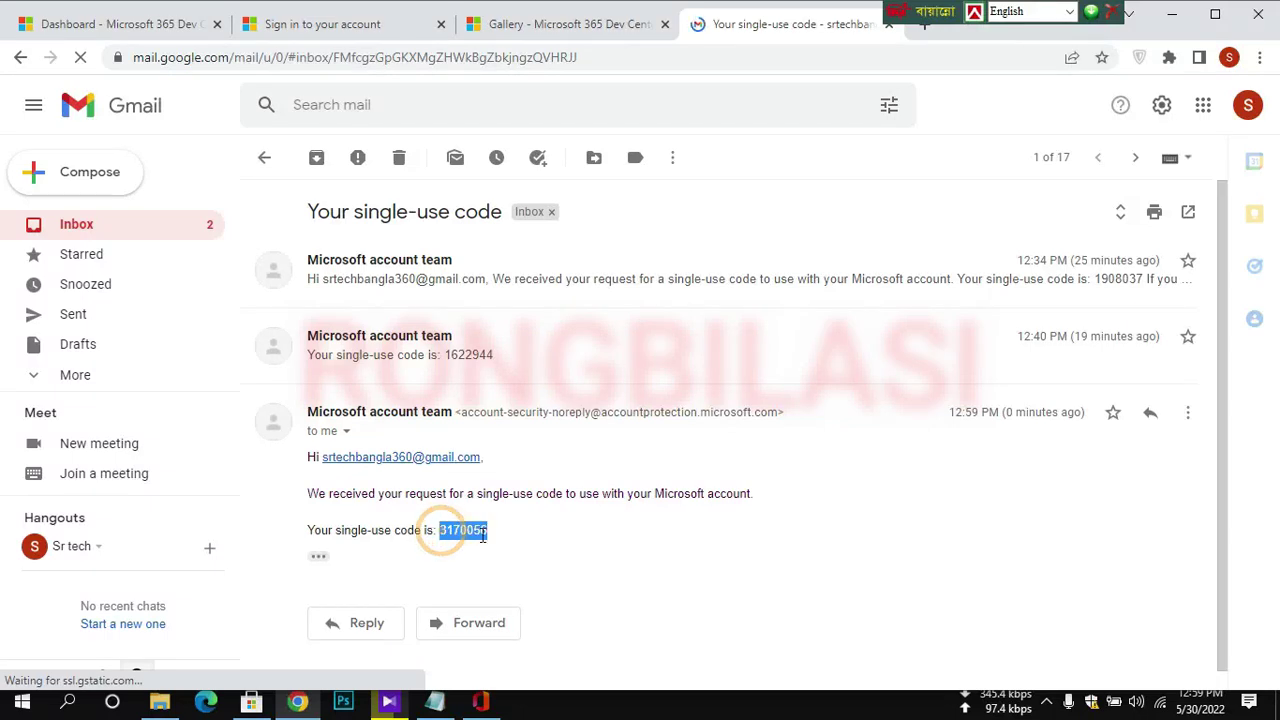
{"action": "right_click", "coordinate": [484, 532]}
{"action": "left_click", "coordinate": [586, 388]}
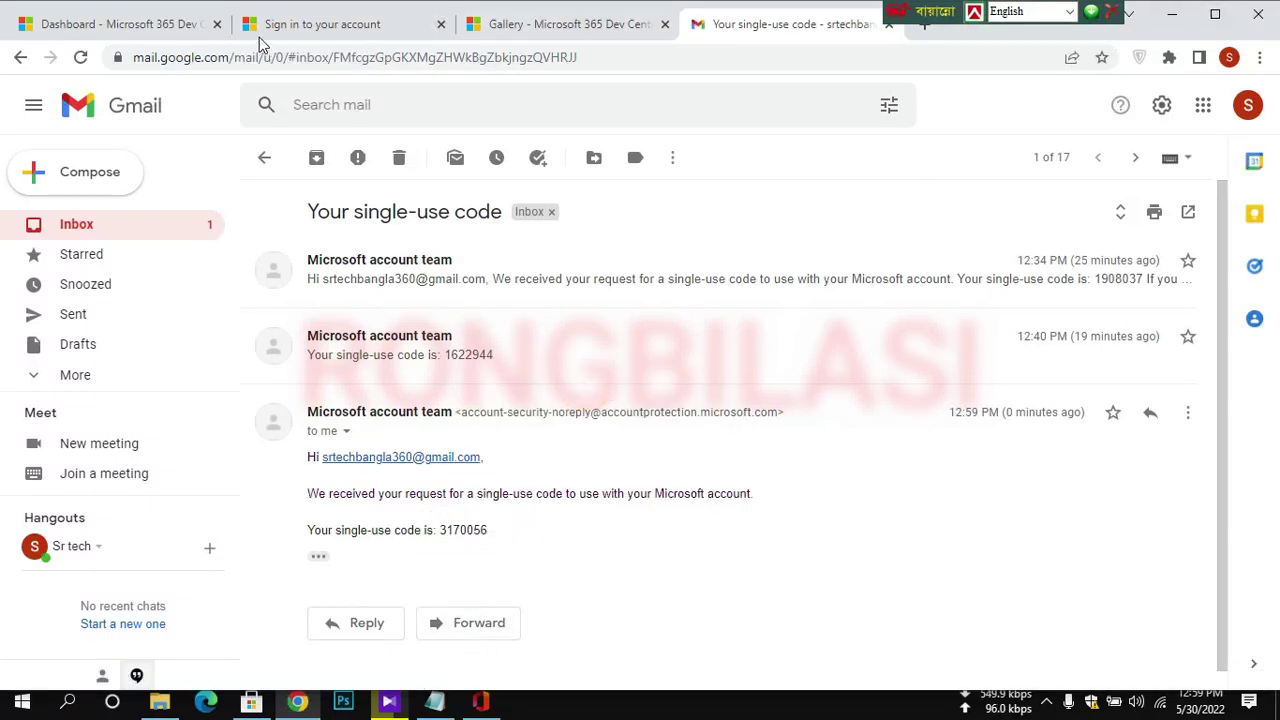
Step: Back in Office, paste the single-use code into the Enter code field, replacing a wrong paste, and sign in
{"action": "left_click", "coordinate": [1171, 14]}
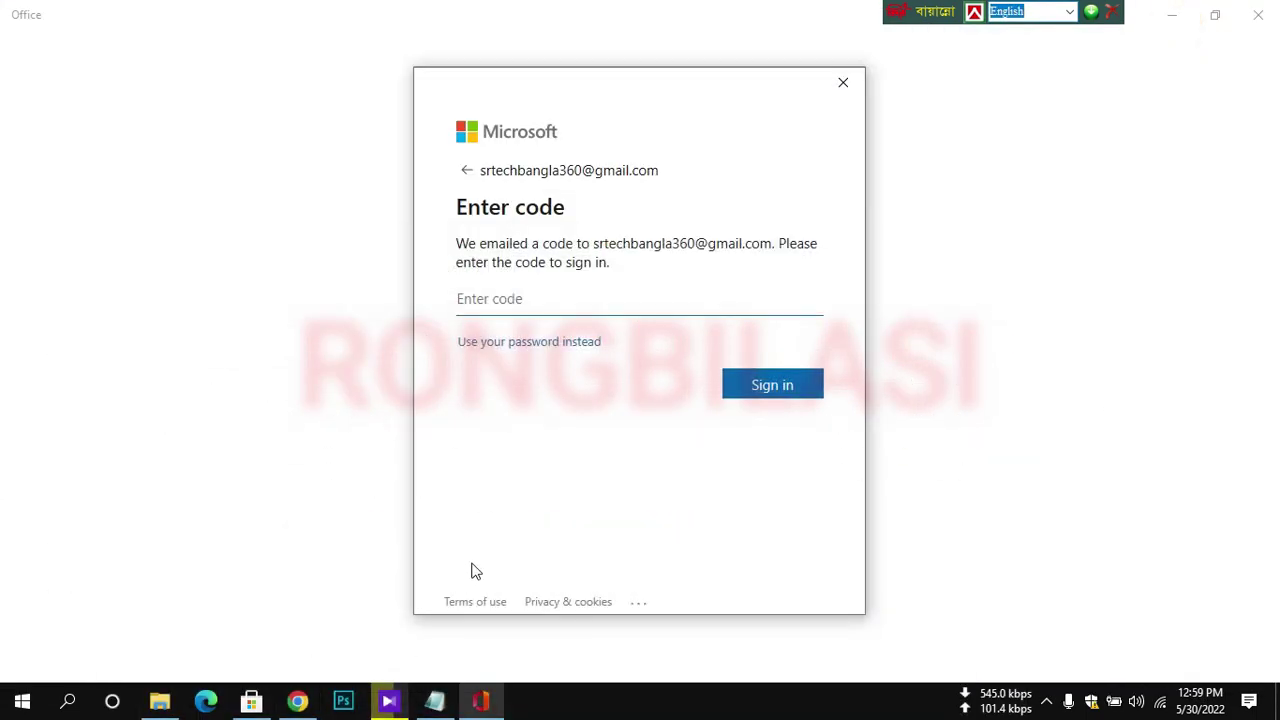
{"action": "left_click", "coordinate": [608, 301]}
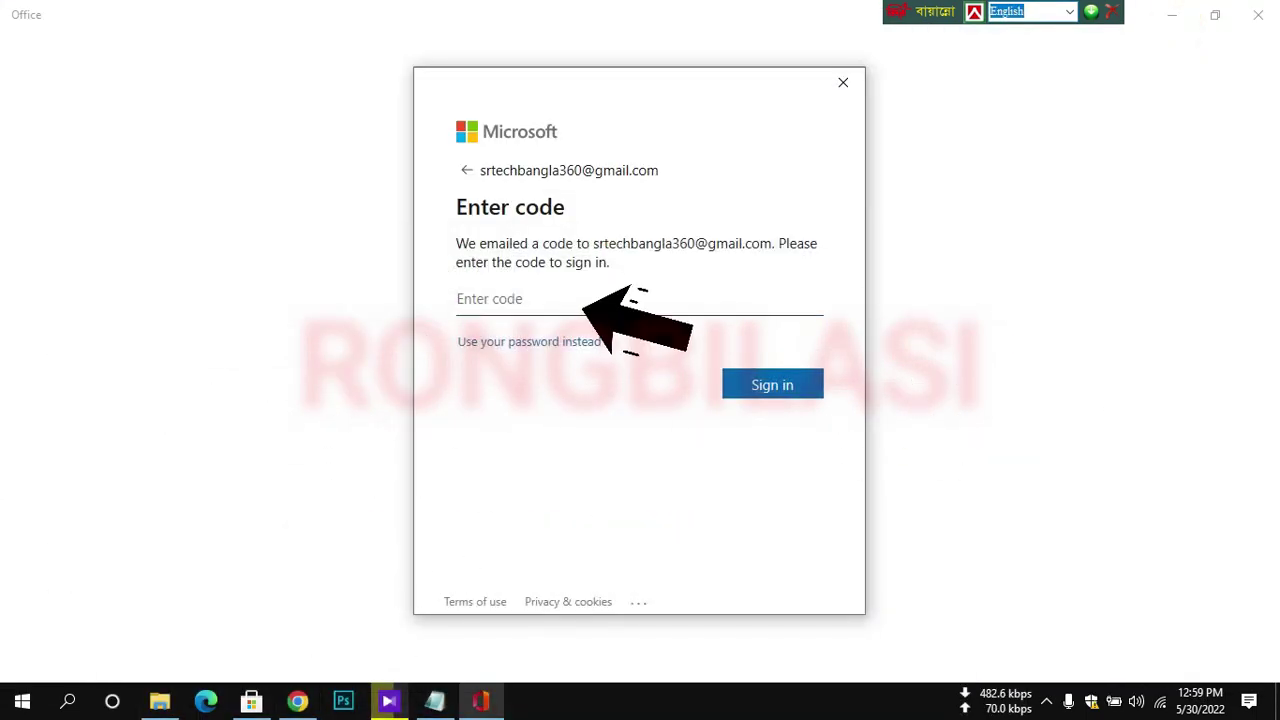
{"action": "key", "text": "ctrl+v"}
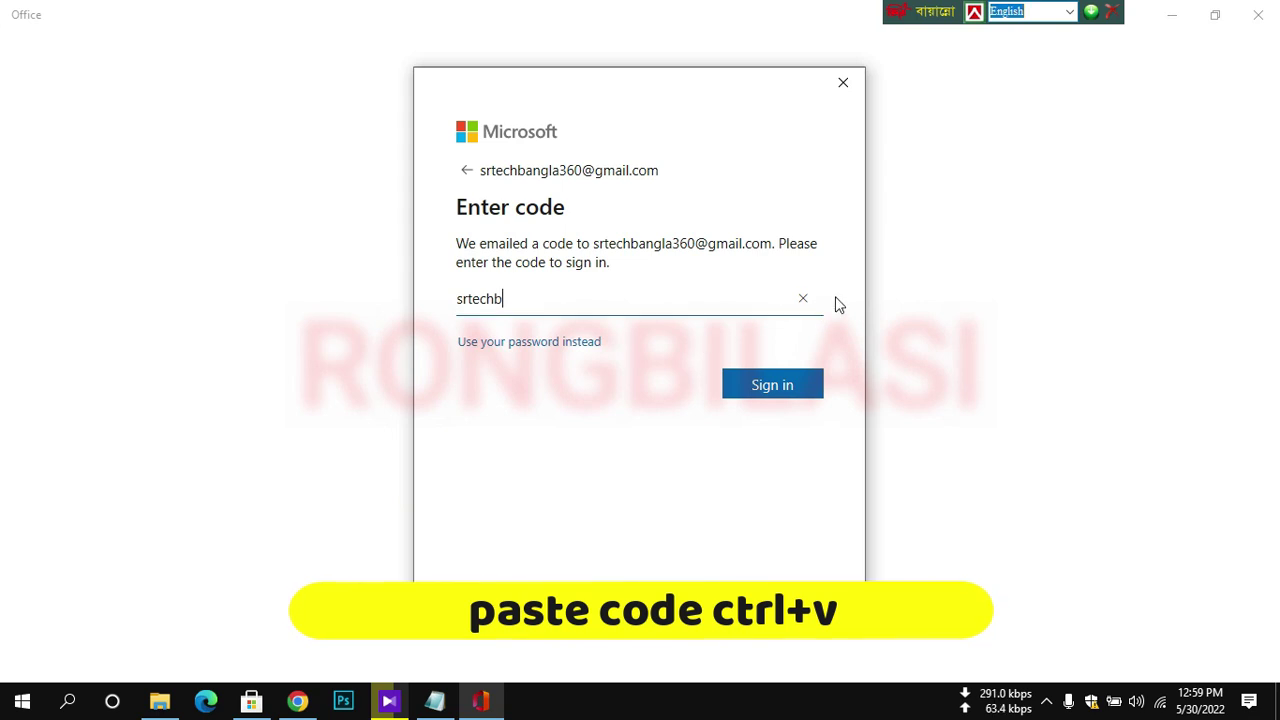
{"action": "left_click", "coordinate": [801, 298]}
{"action": "key", "text": "ctrl+v"}
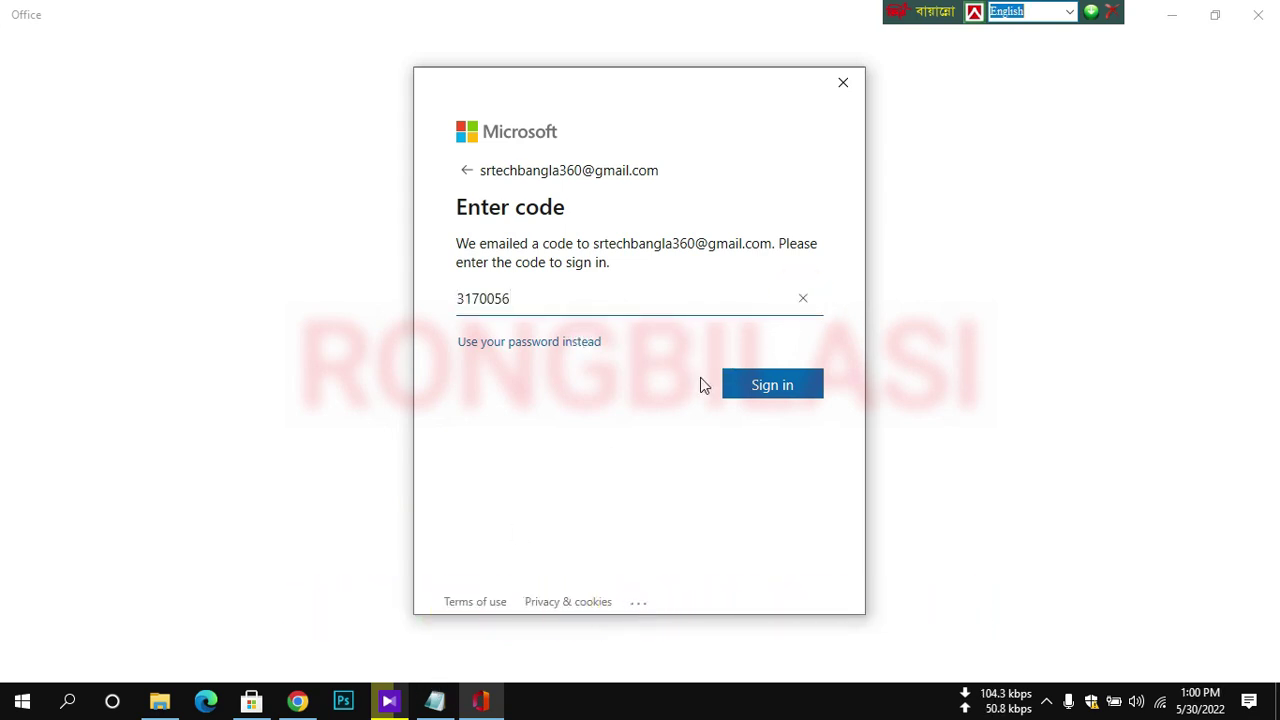
{"action": "left_click", "coordinate": [731, 385]}
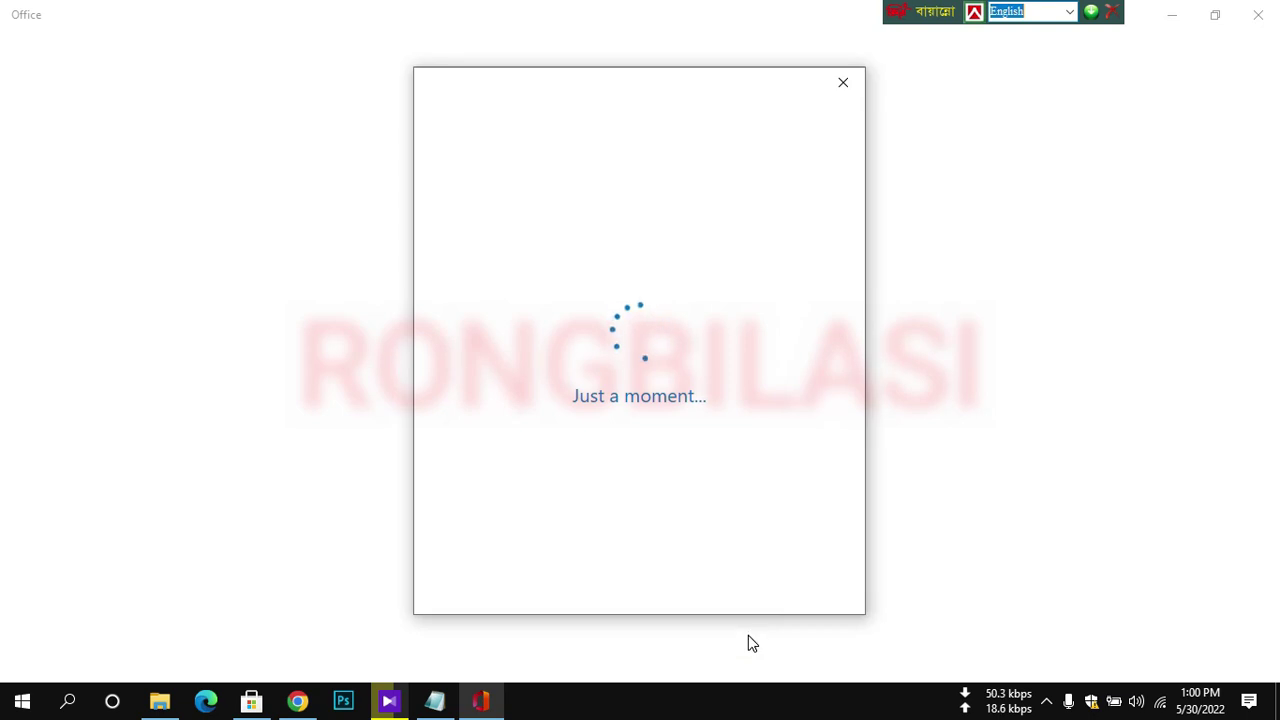
Step: Dismiss the getting-started tips, choose Switch account from the account panel, and pick Work or school account
{"action": "left_click", "coordinate": [438, 280]}
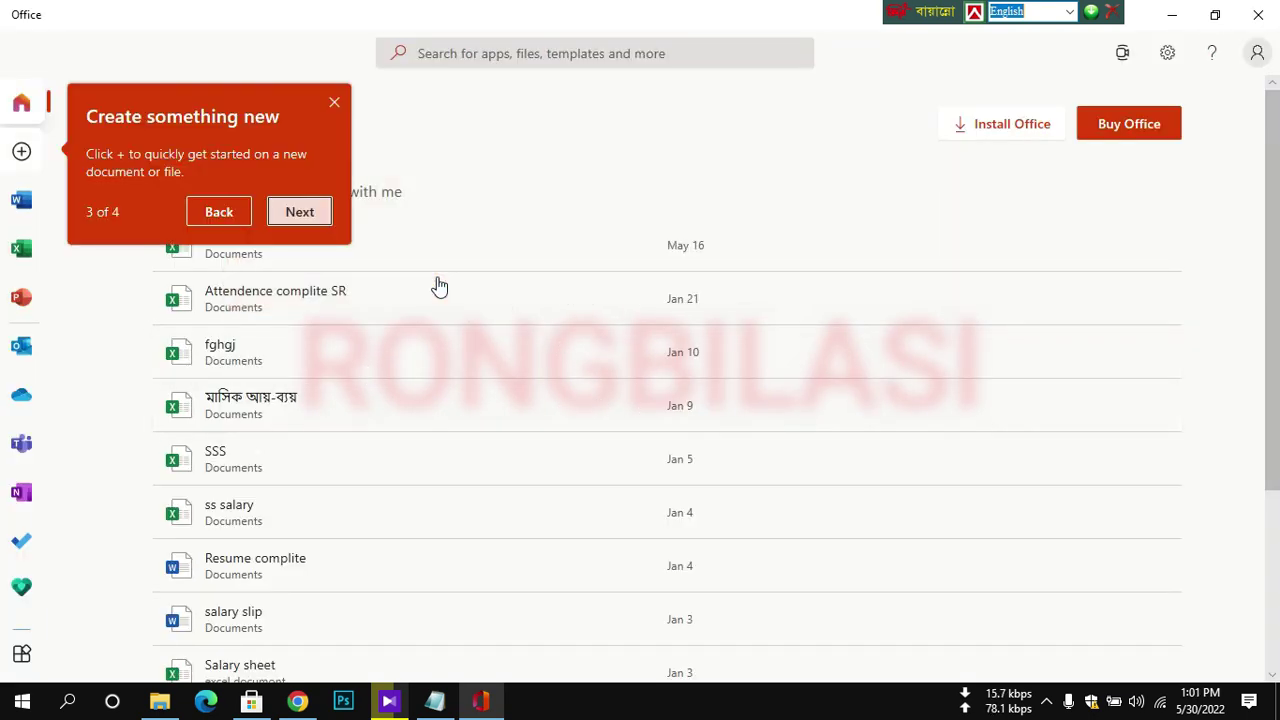
{"action": "left_click", "coordinate": [320, 215]}
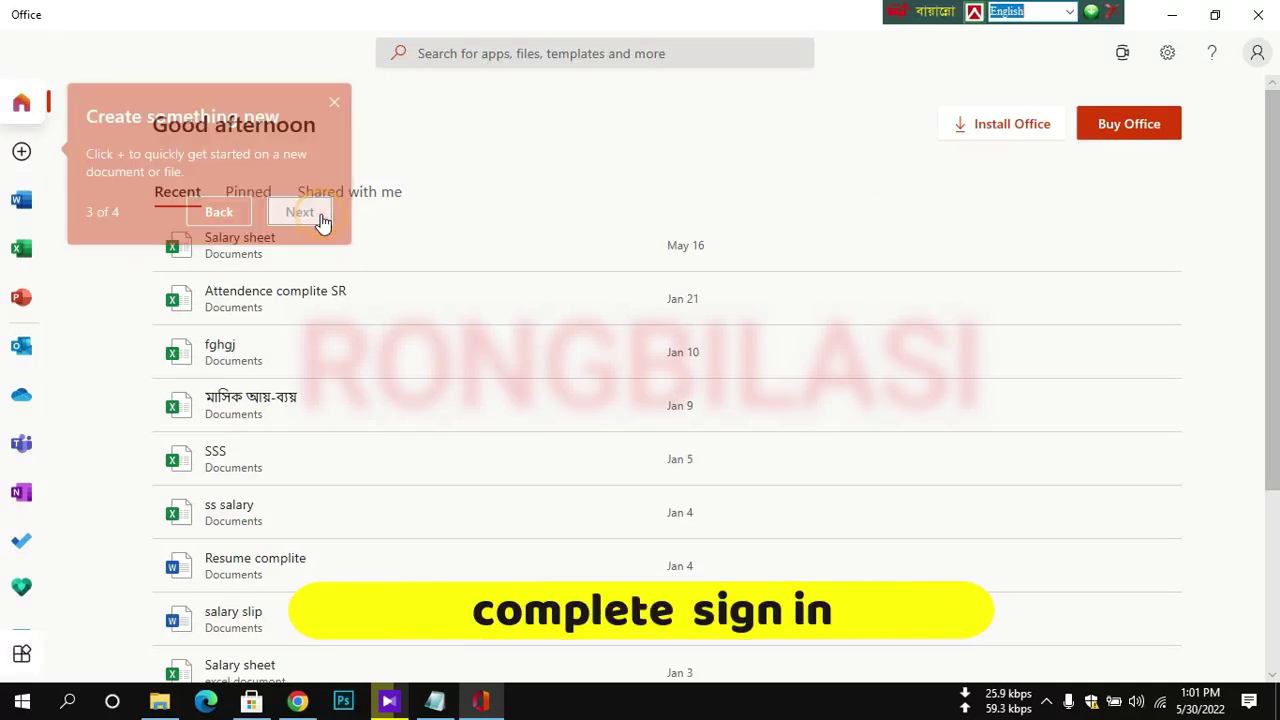
{"action": "left_click", "coordinate": [1254, 57]}
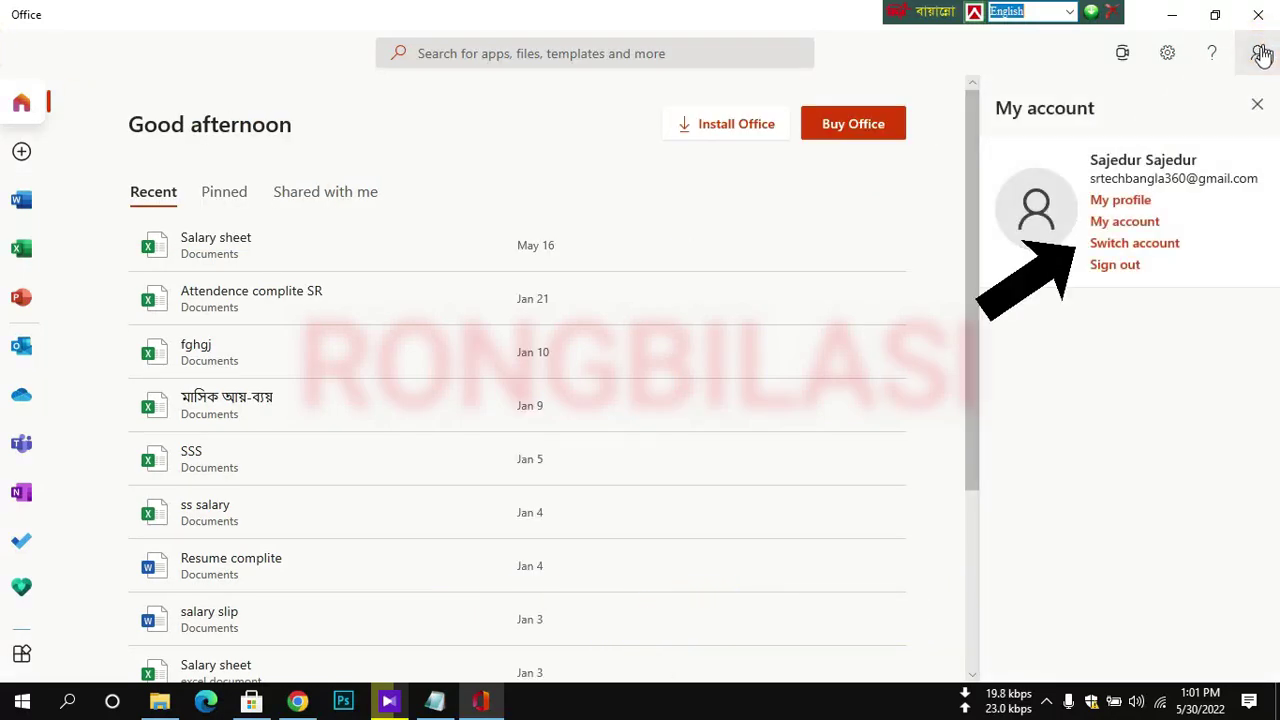
{"action": "left_click", "coordinate": [1114, 245]}
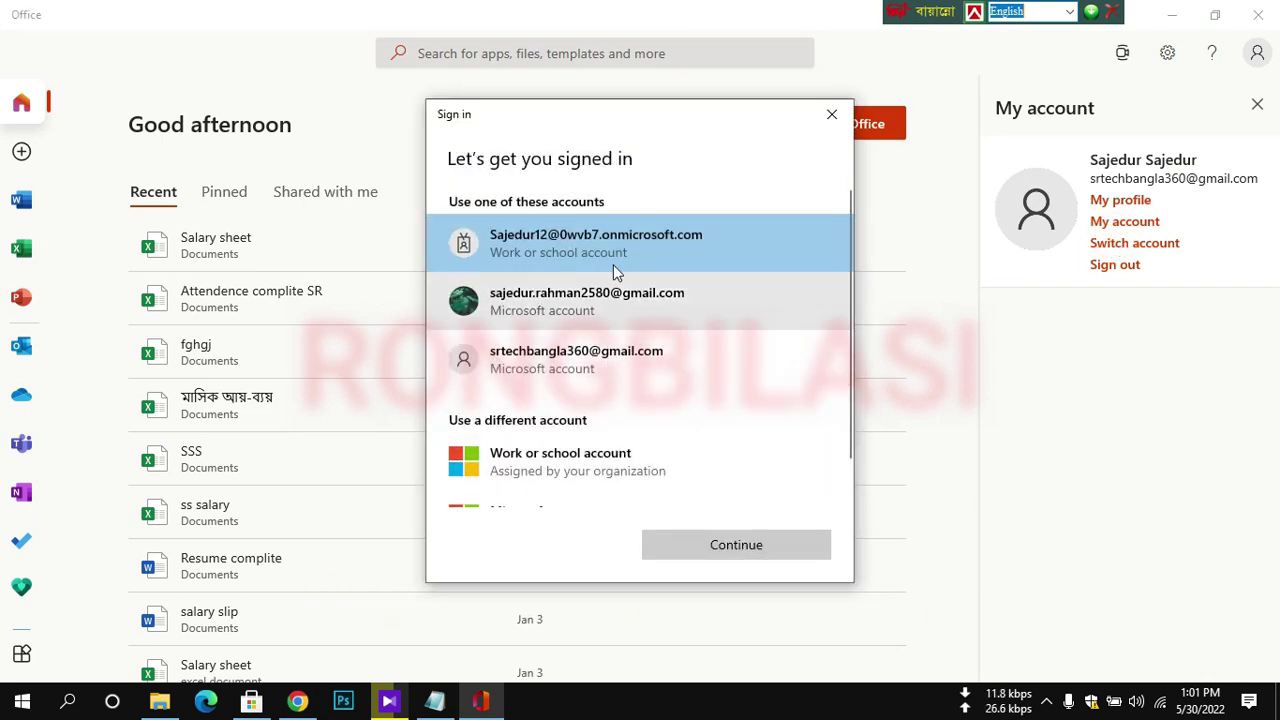
{"action": "scroll", "coordinate": [600, 430], "scroll_direction": "down", "scroll_amount": 1}
{"action": "left_click", "coordinate": [563, 423]}
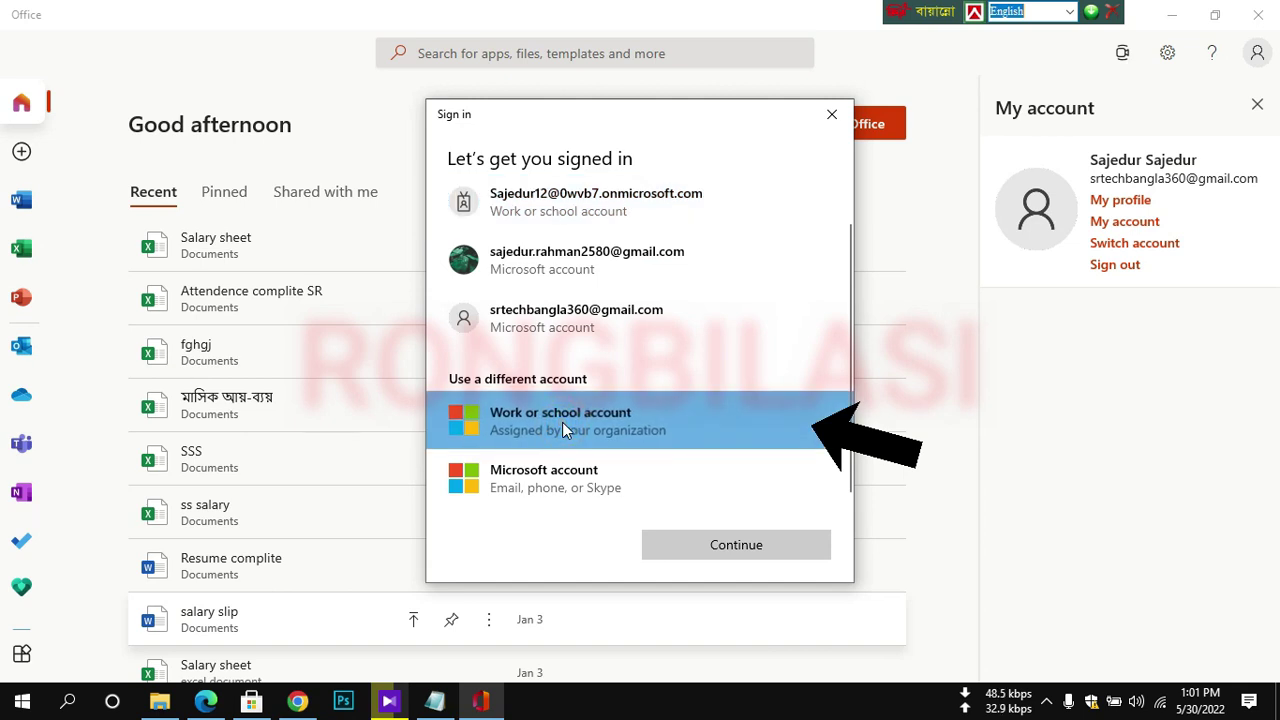
{"action": "left_click", "coordinate": [698, 542]}
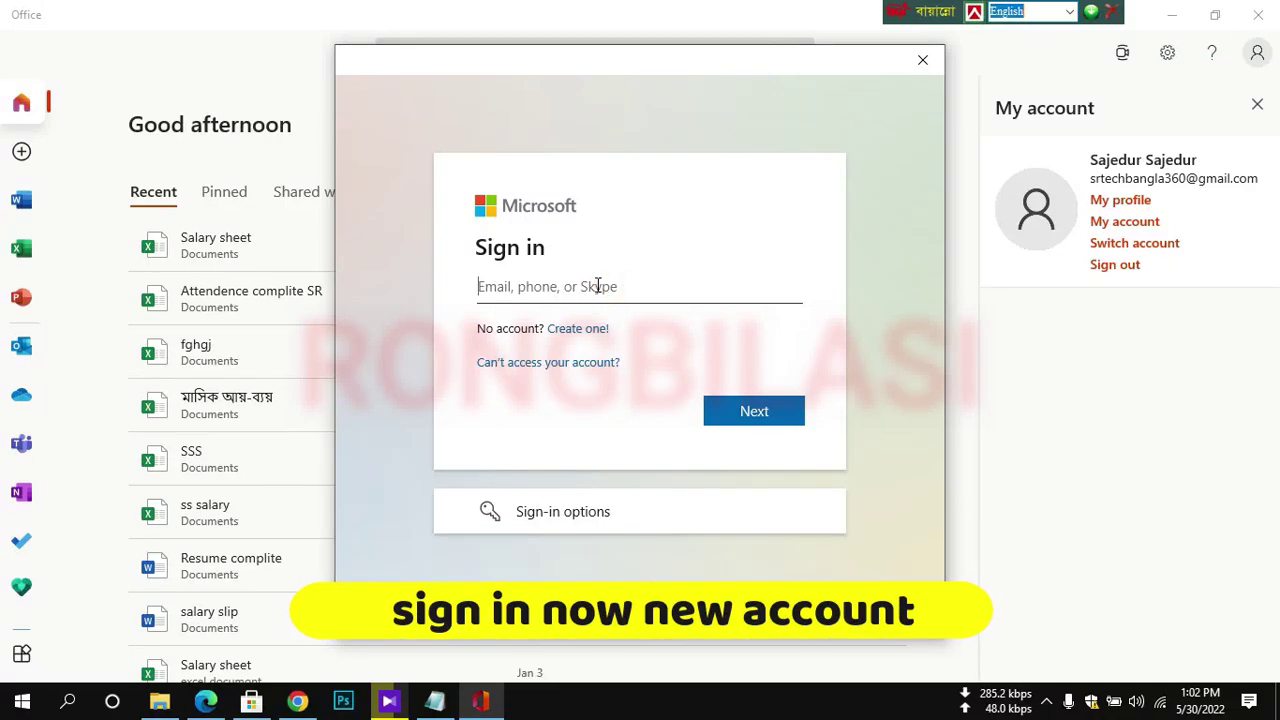
Step: Copy the work account e-mail from the notes, paste it into the sign-in dialog, and submit it with the account password
{"action": "left_click", "coordinate": [434, 701]}
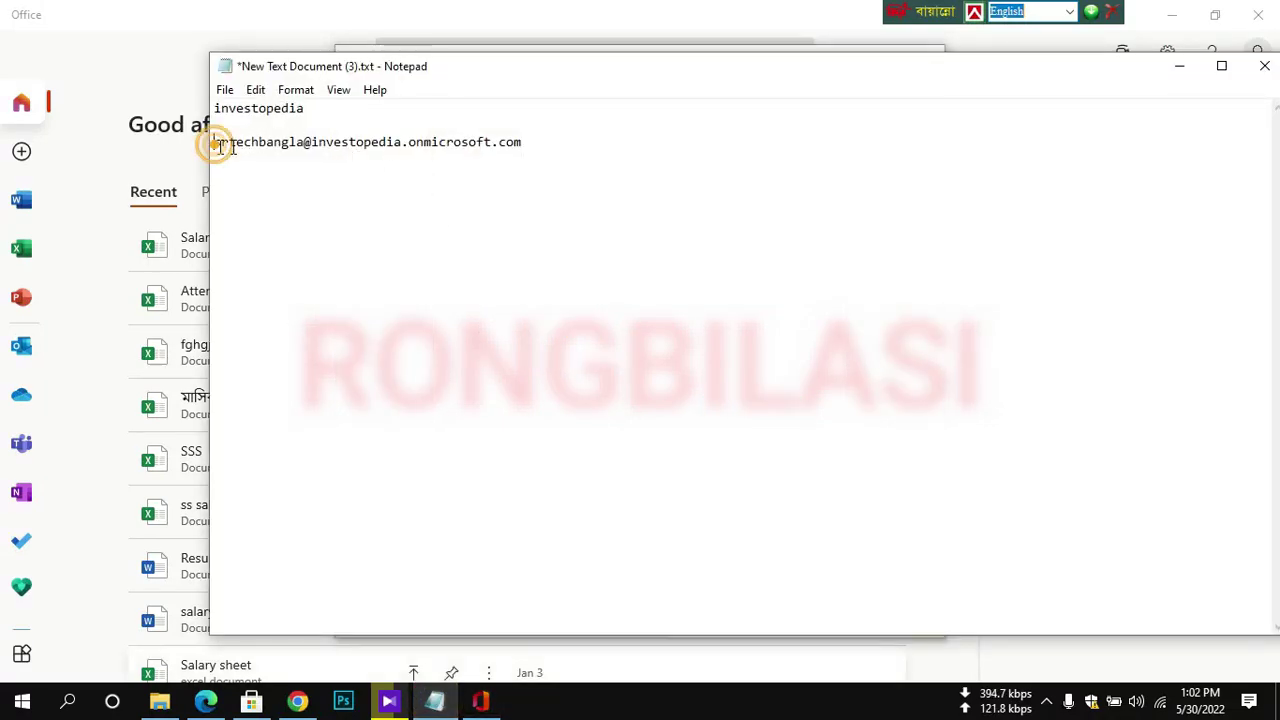
{"action": "left_click_drag", "start_coordinate": [212, 143], "coordinate": [589, 157]}
{"action": "right_click", "coordinate": [470, 147]}
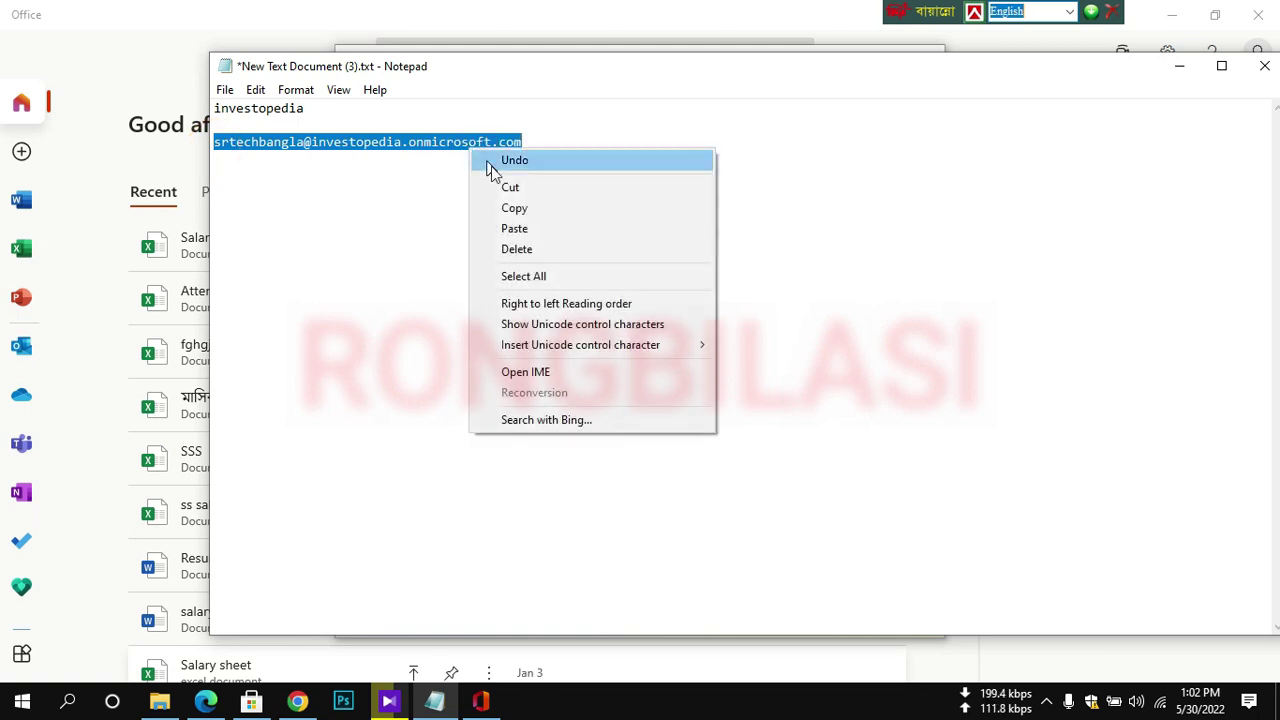
{"action": "left_click", "coordinate": [520, 207]}
{"action": "left_click", "coordinate": [1181, 65]}
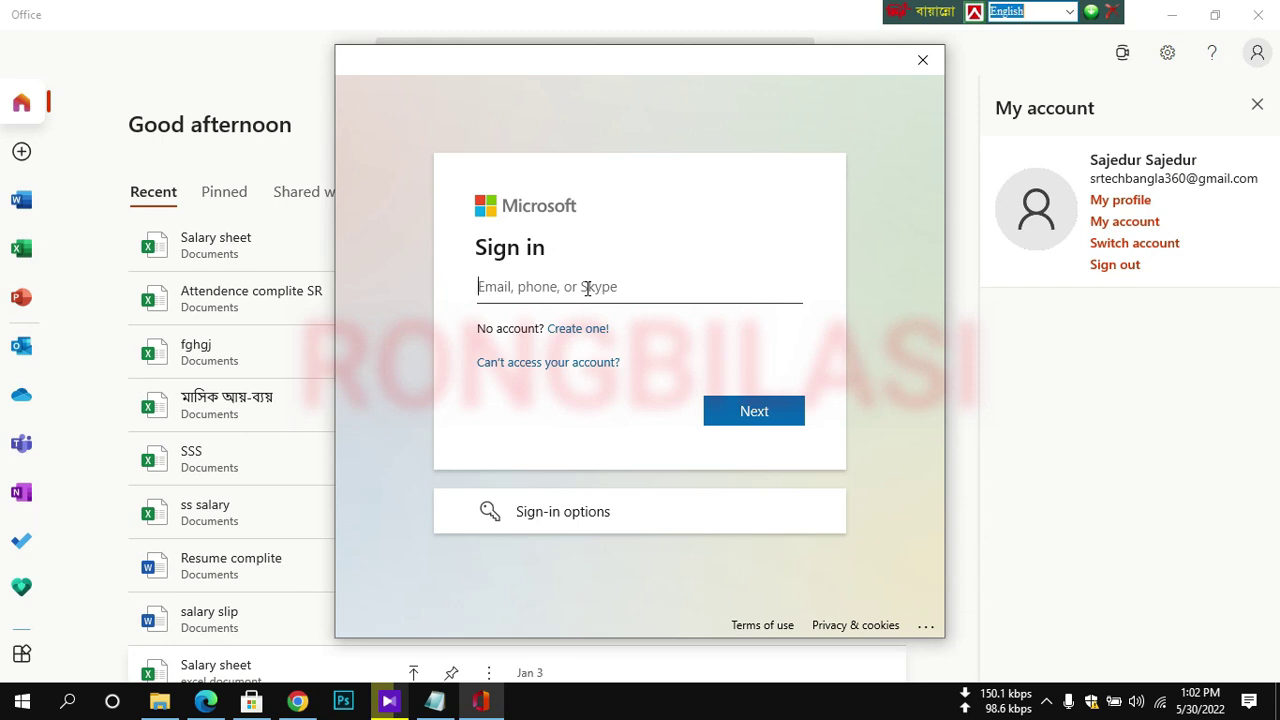
{"action": "key", "text": "ctrl+v"}
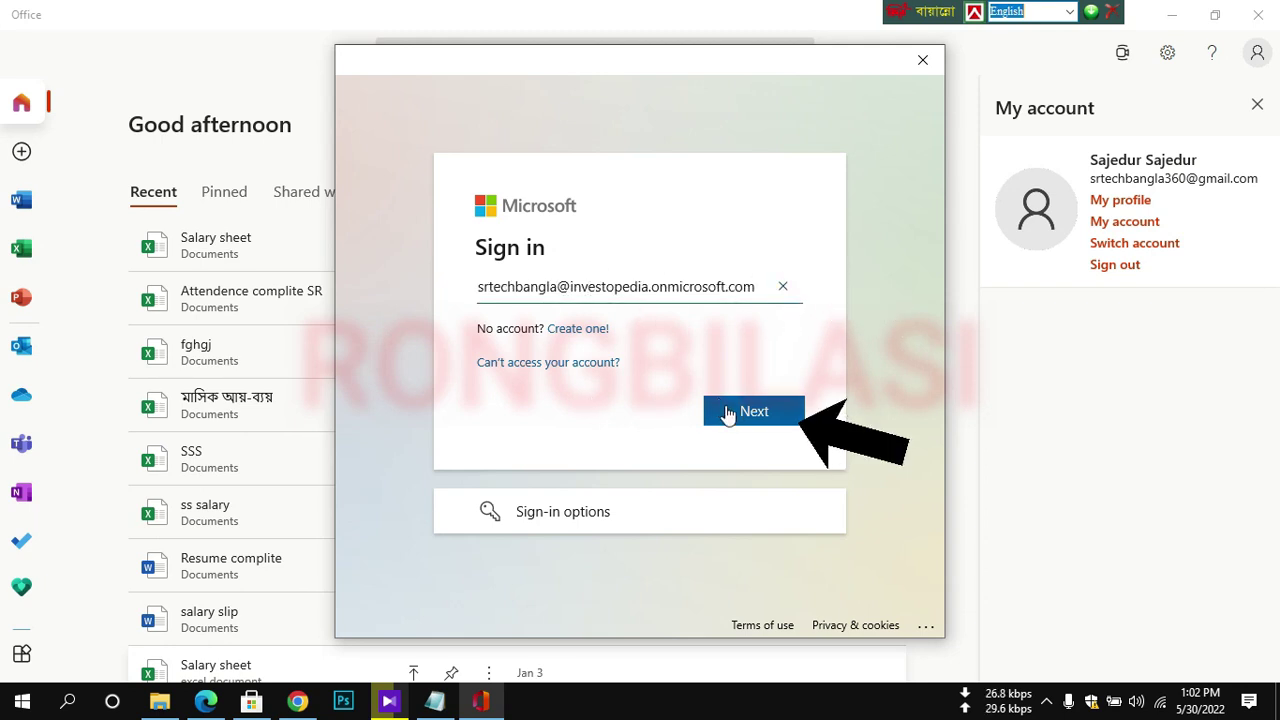
{"action": "left_click", "coordinate": [727, 408]}
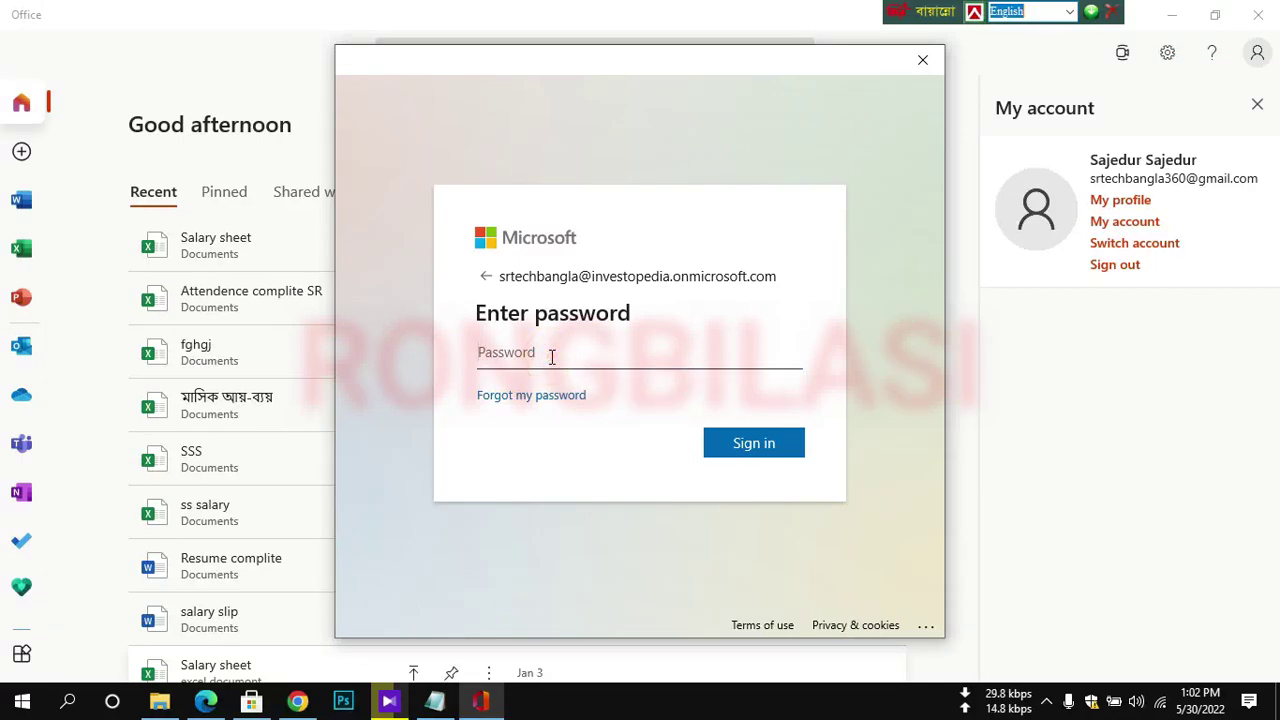
{"action": "type", "text": "************"}
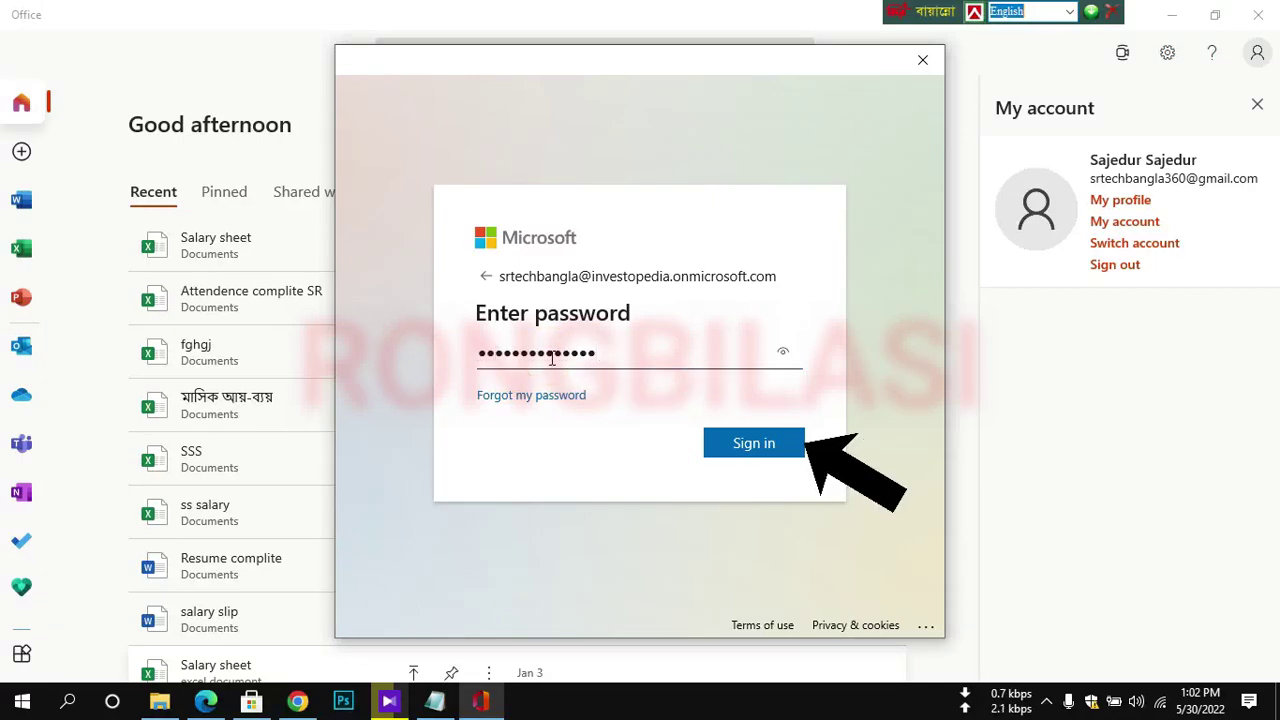
{"action": "type", "text": "*"}
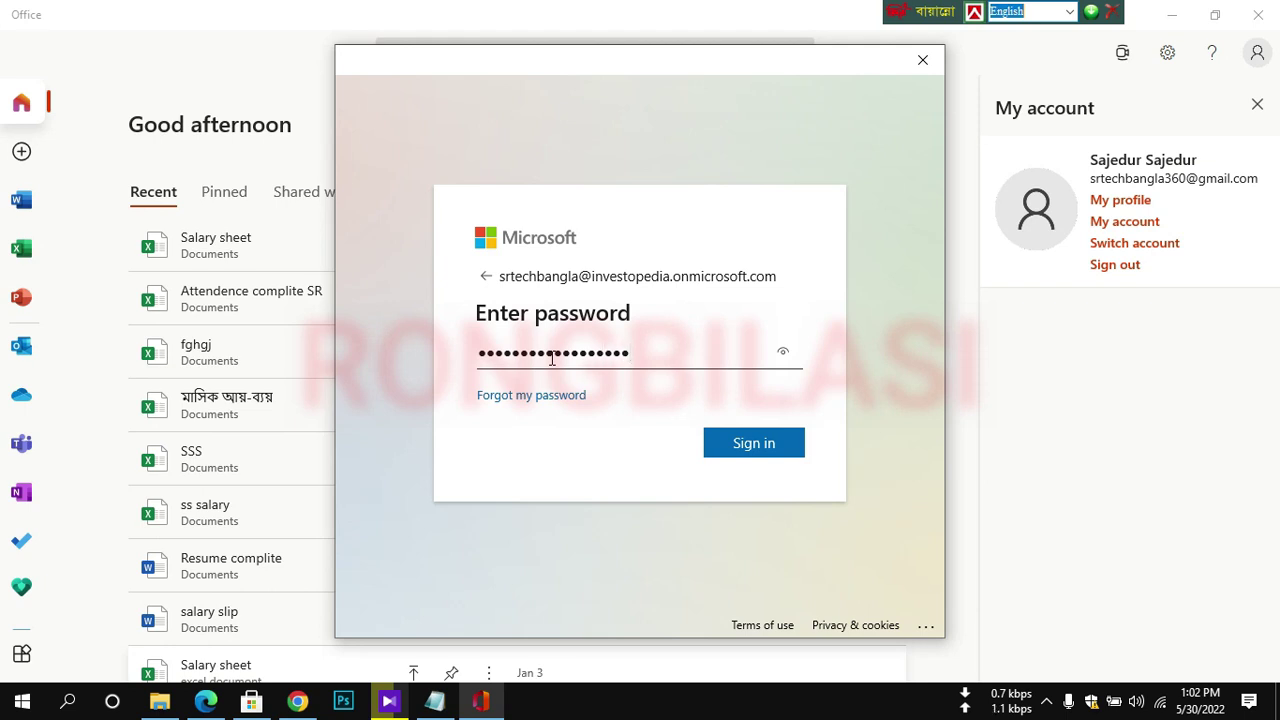
{"action": "left_click", "coordinate": [738, 442]}
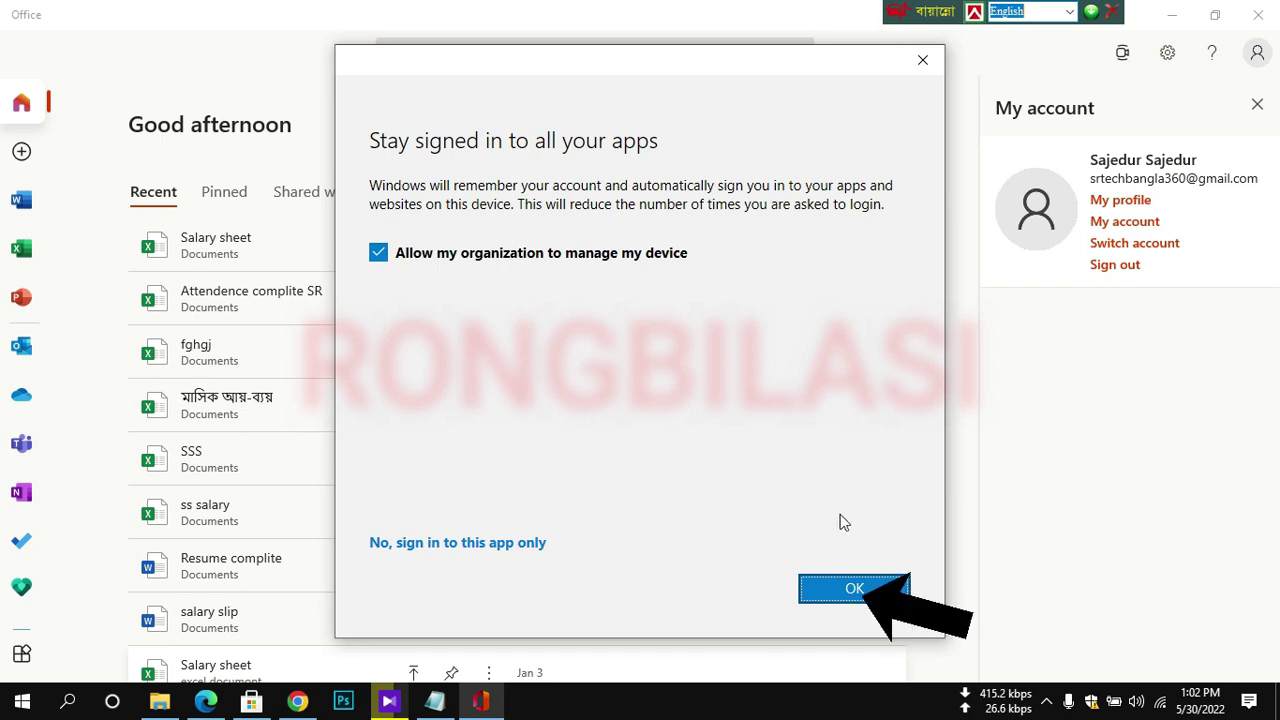
Step: Allow the organization to manage the device, finish adding the work account, and close the welcome screen
{"action": "left_click", "coordinate": [857, 588]}
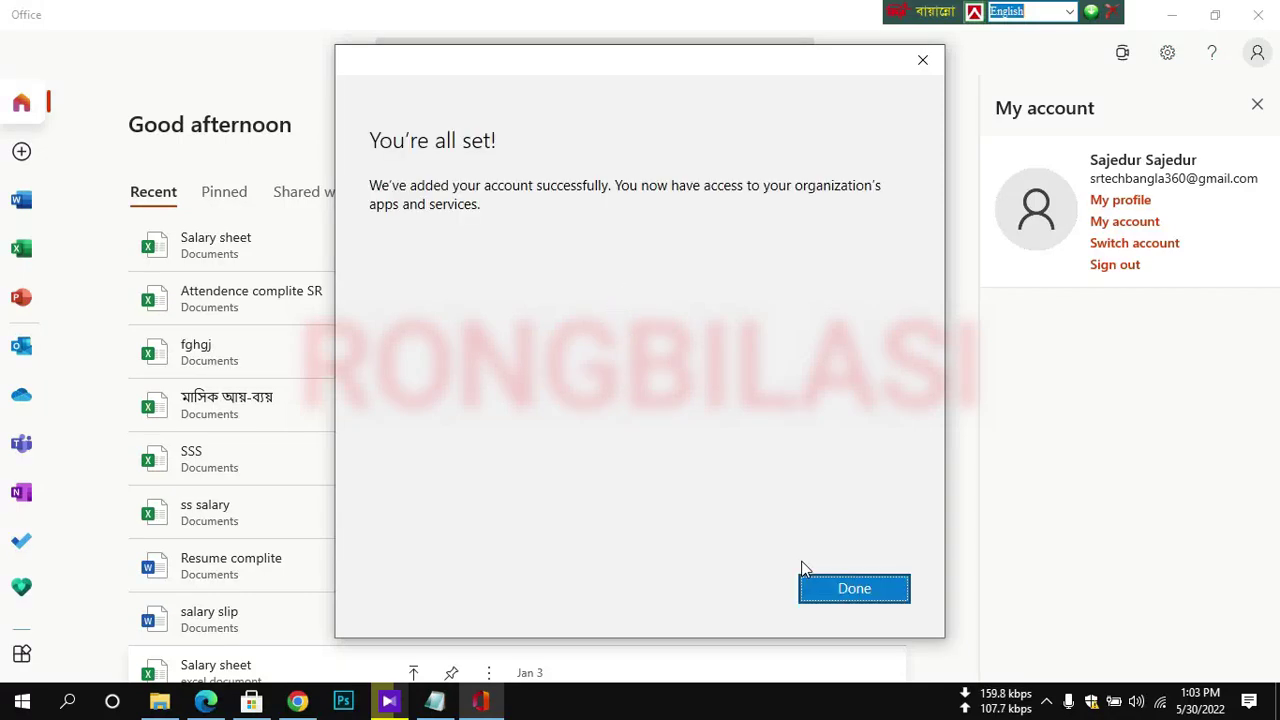
{"action": "left_click", "coordinate": [851, 589]}
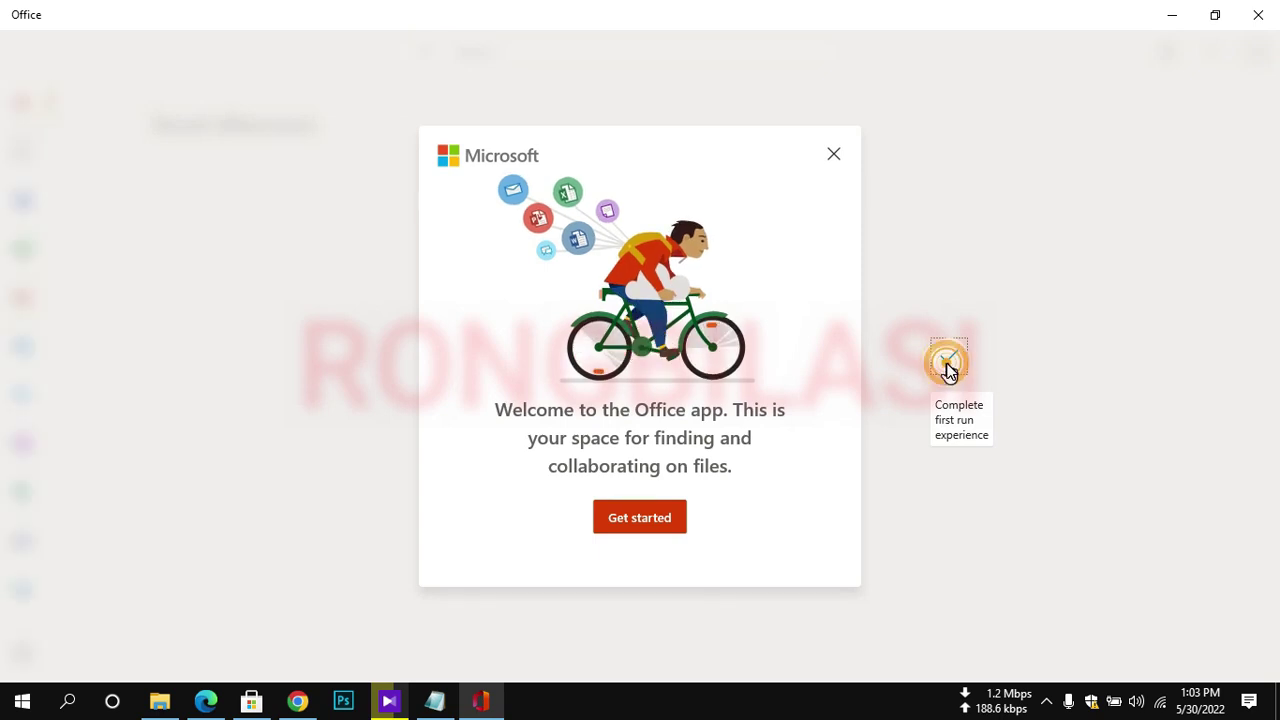
{"action": "left_click", "coordinate": [958, 342]}
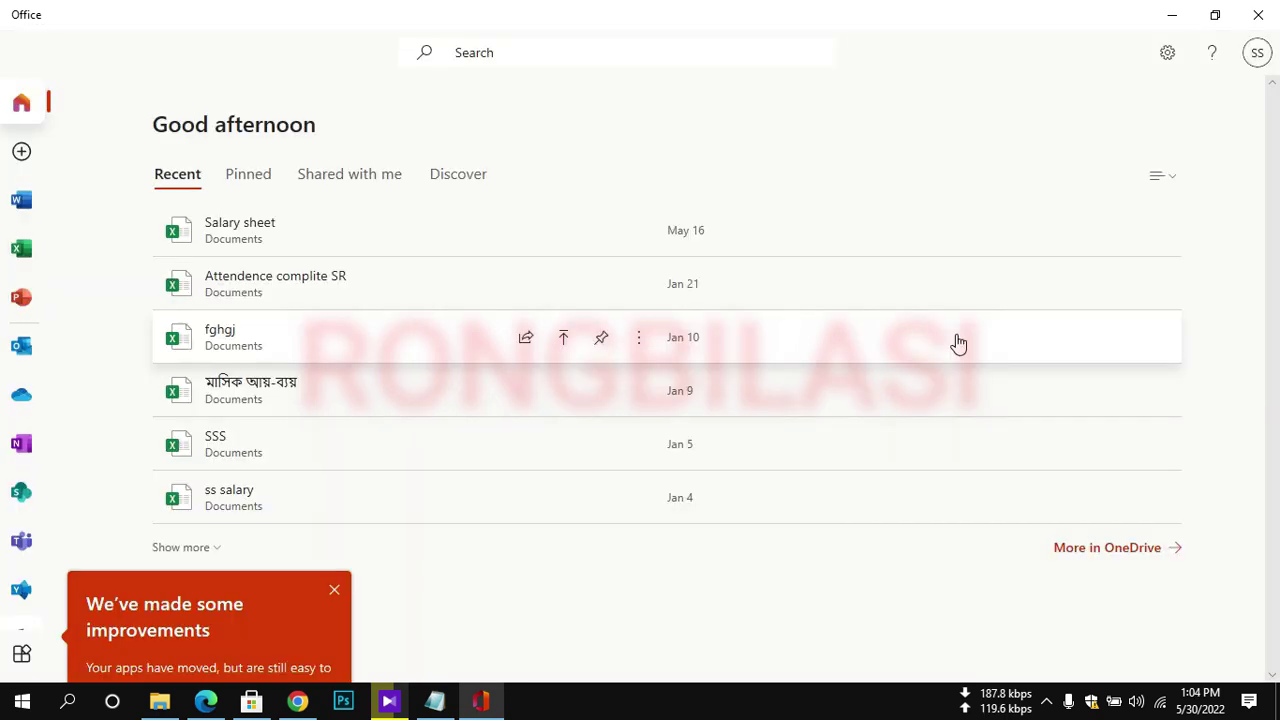
Step: Dismiss the app-improvements notice and choose Office 365 apps from the Install Office dropdown
{"action": "left_click", "coordinate": [333, 591]}
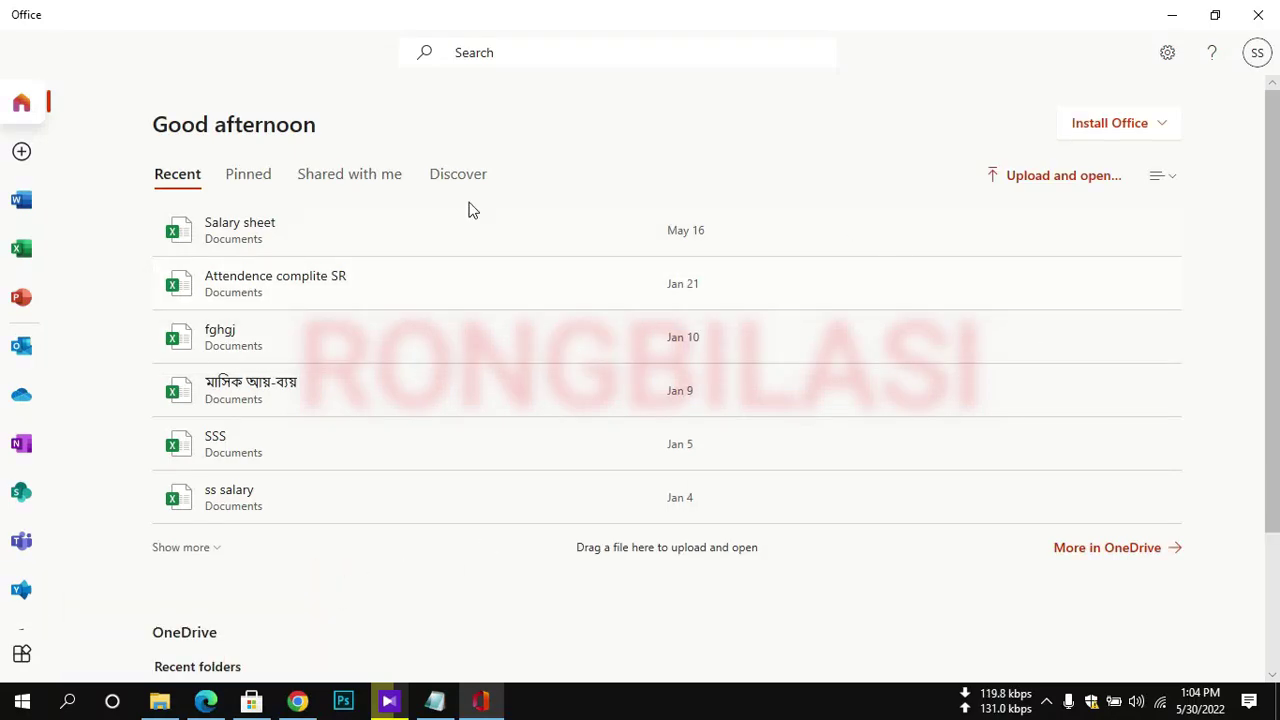
{"action": "left_click", "coordinate": [1130, 130]}
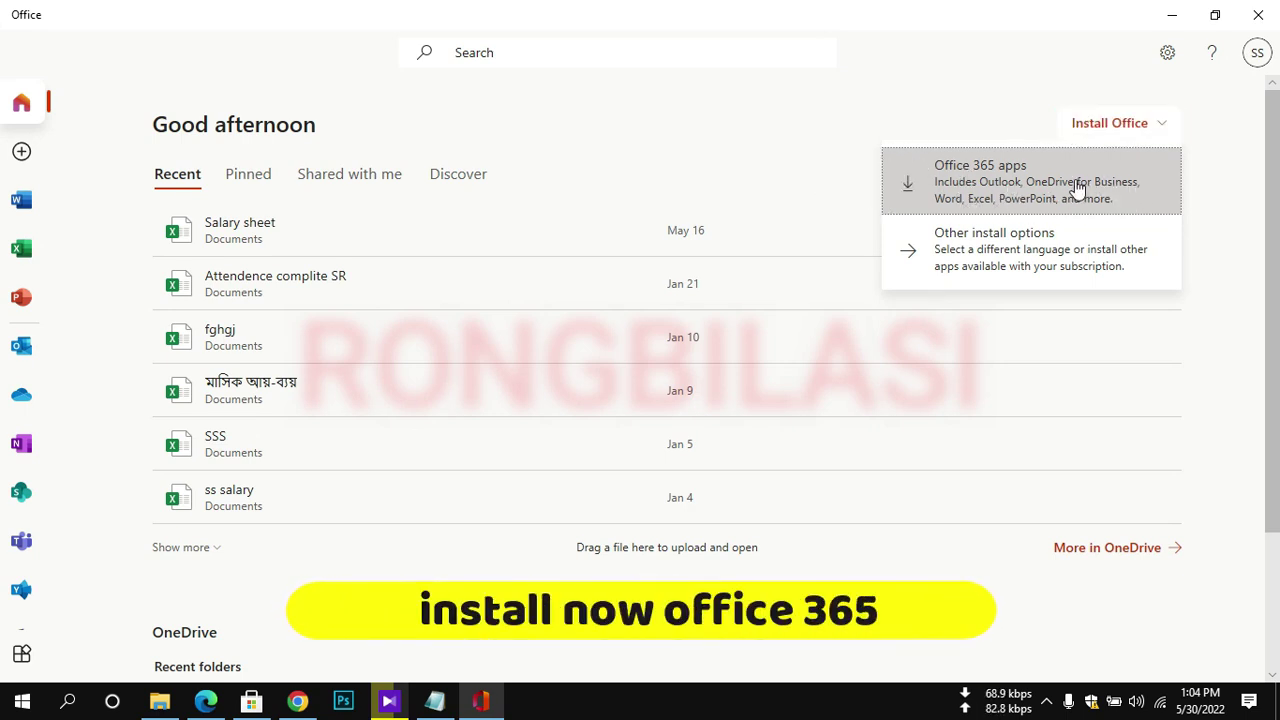
{"action": "left_click", "coordinate": [1078, 187]}
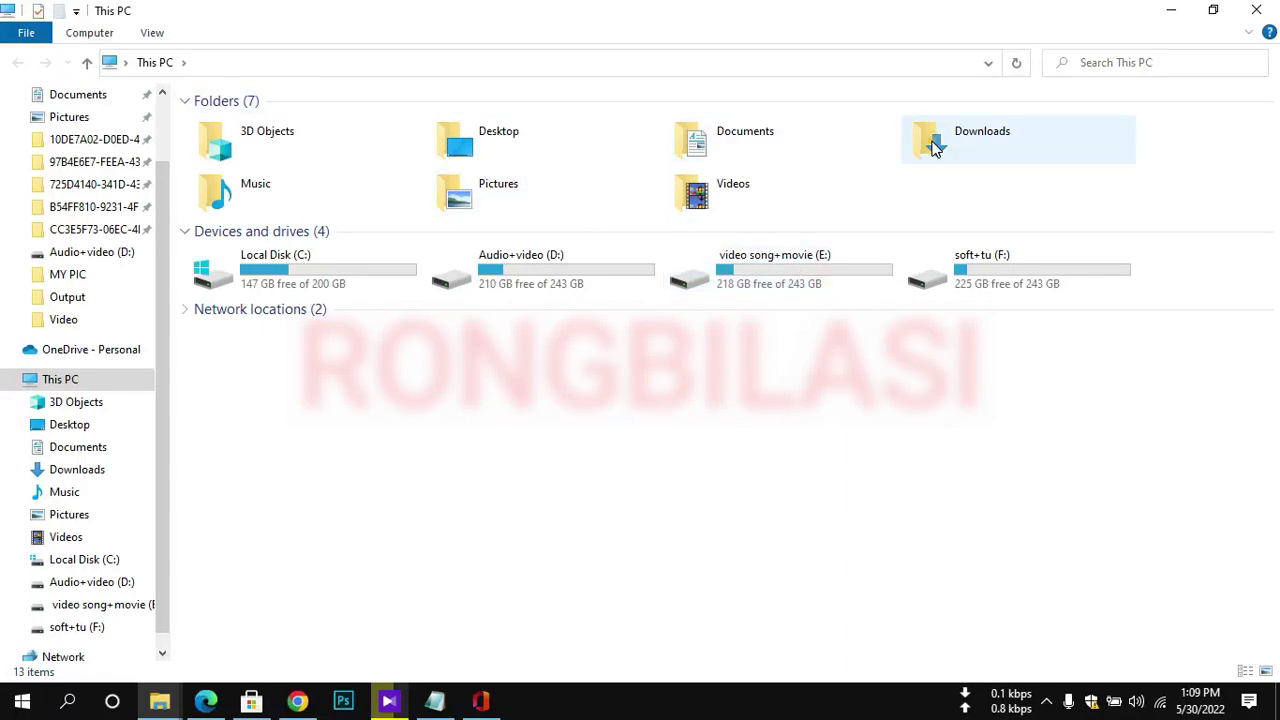
Step: Move OfficeSetup.exe from the Downloads folder to the desktop and close the Downloads window
{"action": "double_click", "coordinate": [915, 140]}
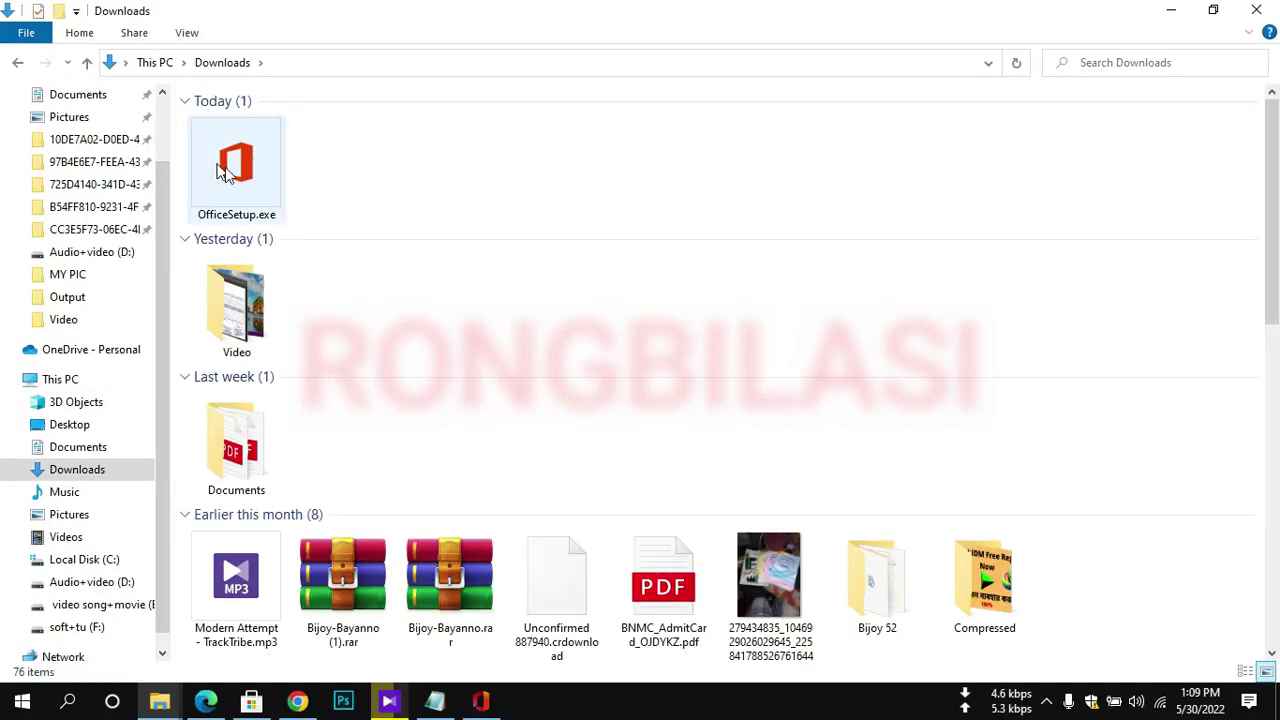
{"action": "left_click", "coordinate": [236, 177]}
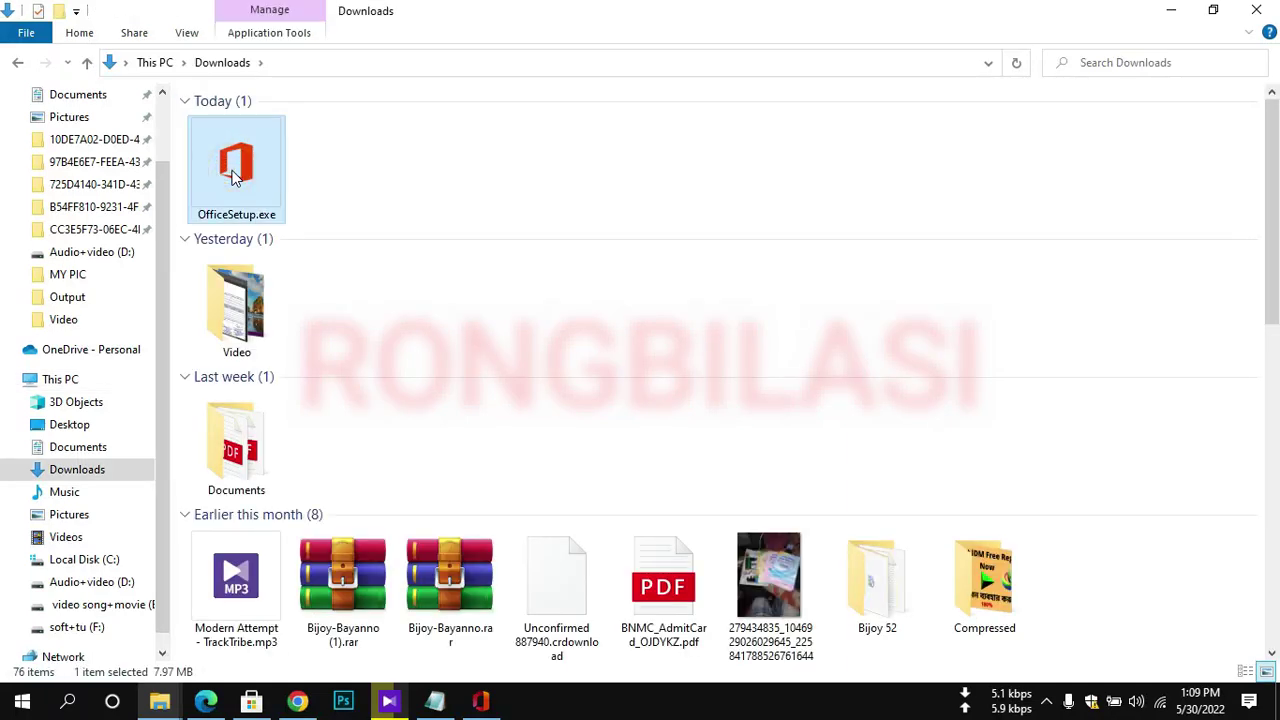
{"action": "left_click", "coordinate": [1213, 9]}
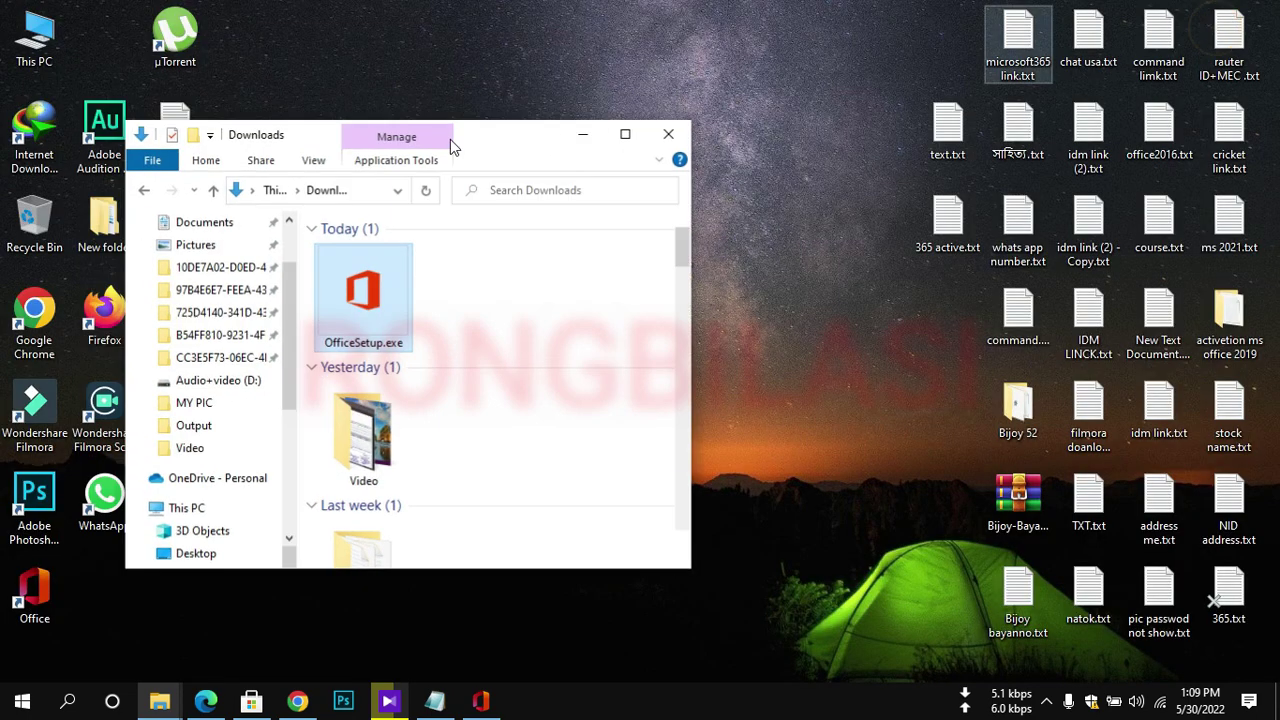
{"action": "left_click_drag", "start_coordinate": [366, 295], "coordinate": [811, 206]}
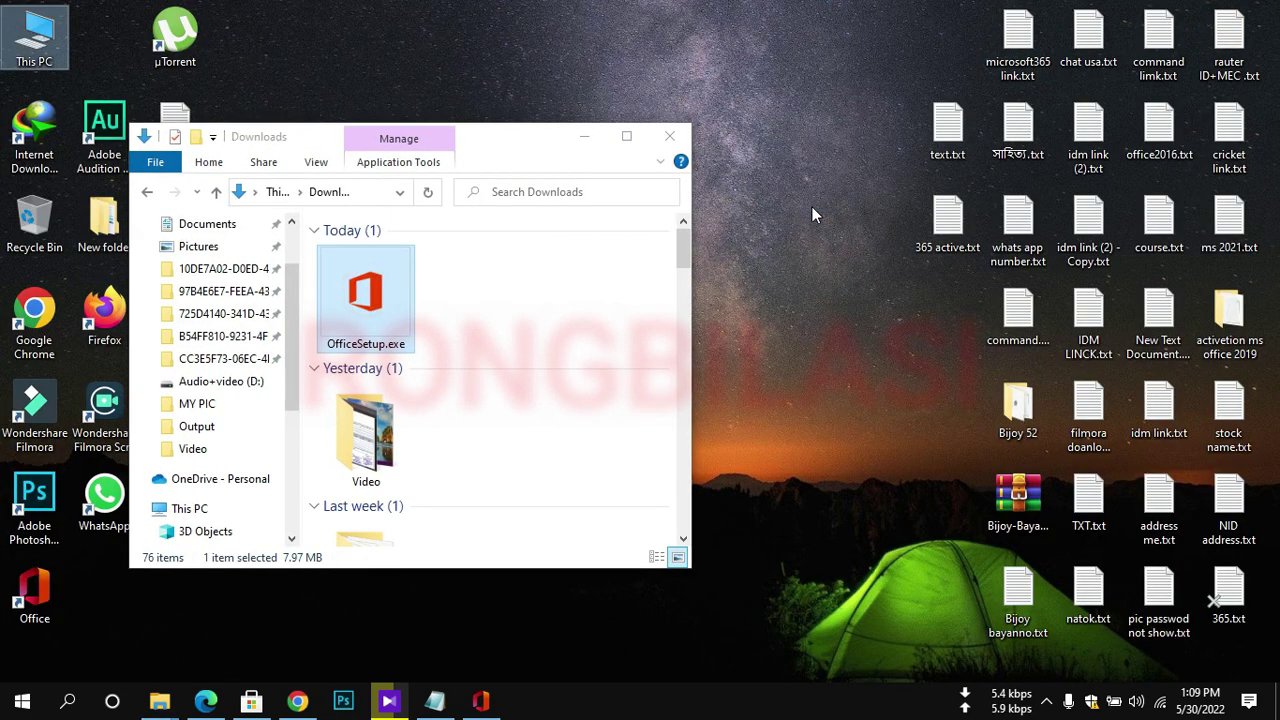
{"action": "left_click", "coordinate": [655, 135]}
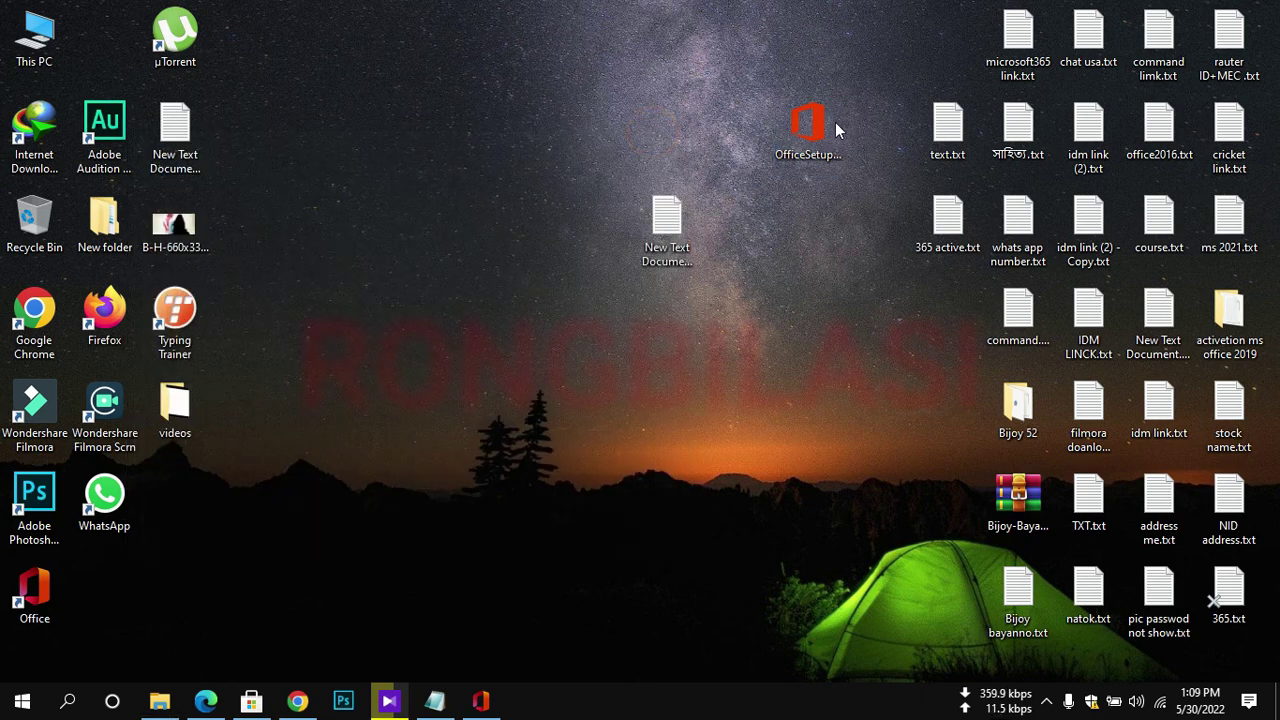
{"action": "left_click_drag", "start_coordinate": [569, 160], "coordinate": [455, 135]}
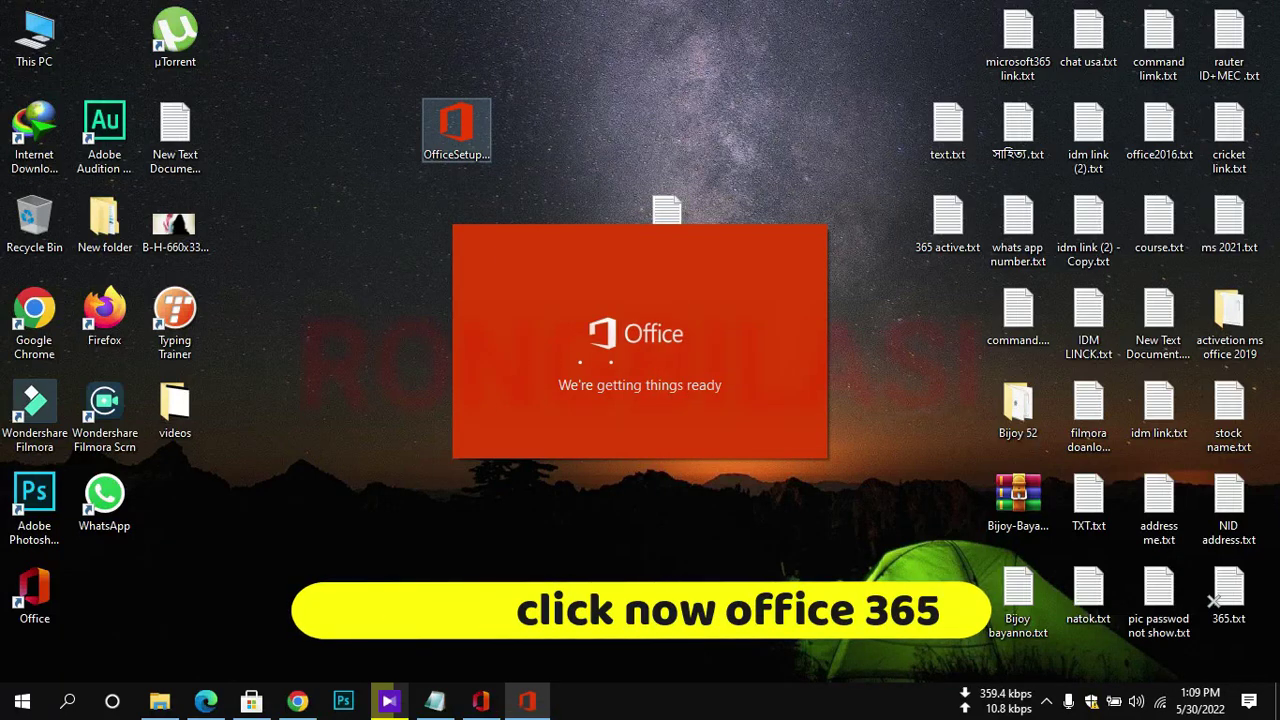
Step: Let the Office installer finish and close the 'You're all set! Office is installed now' message
{"action": "left_click", "coordinate": [575, 483]}
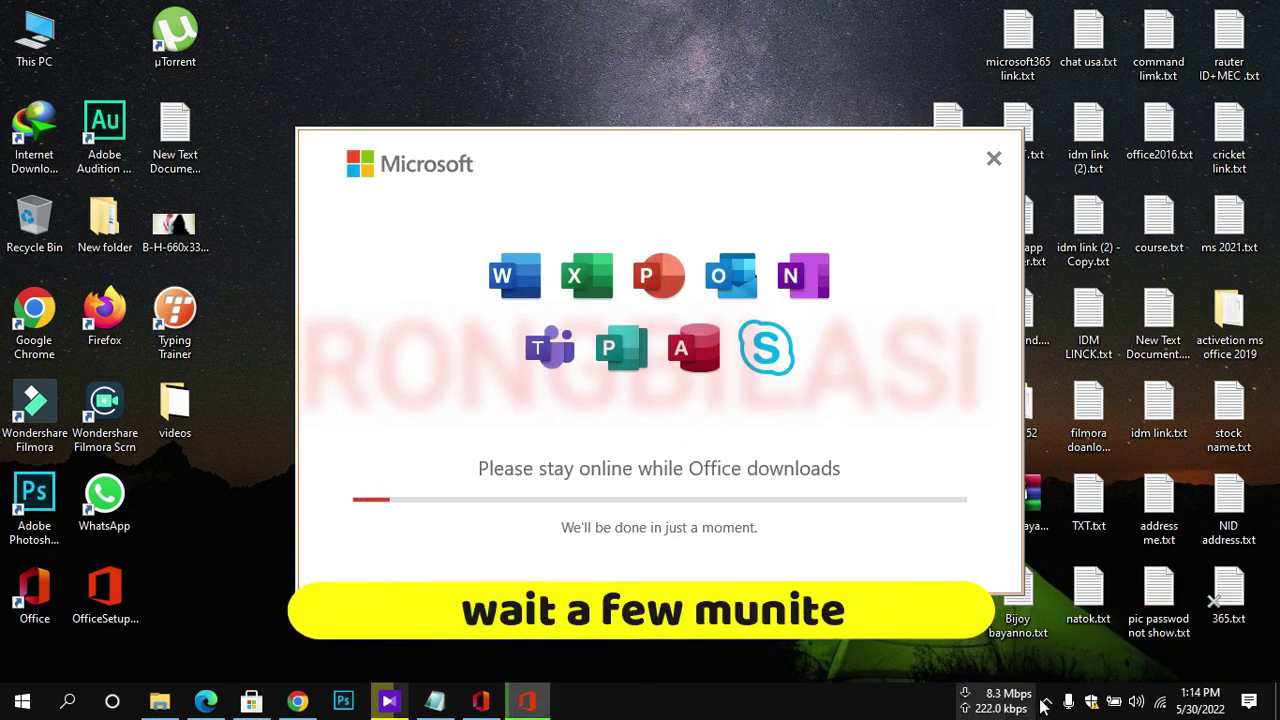
{"action": "left_click", "coordinate": [1046, 703]}
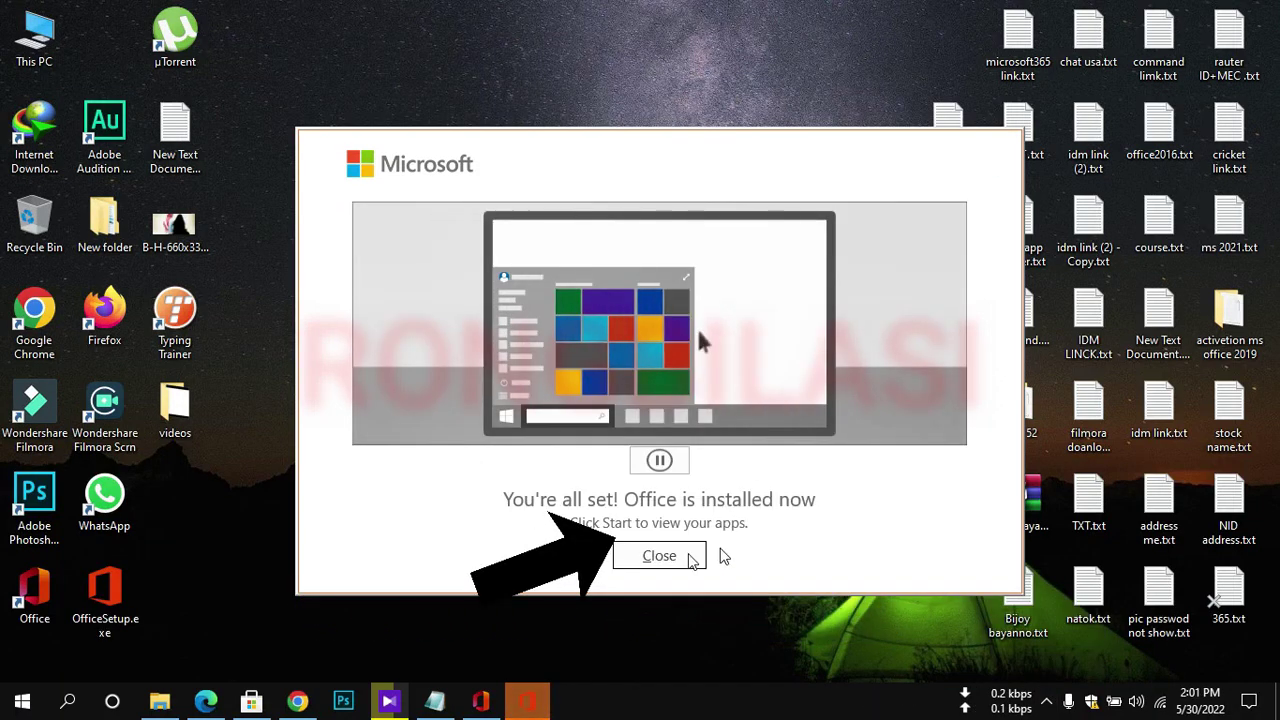
{"action": "left_click", "coordinate": [652, 562]}
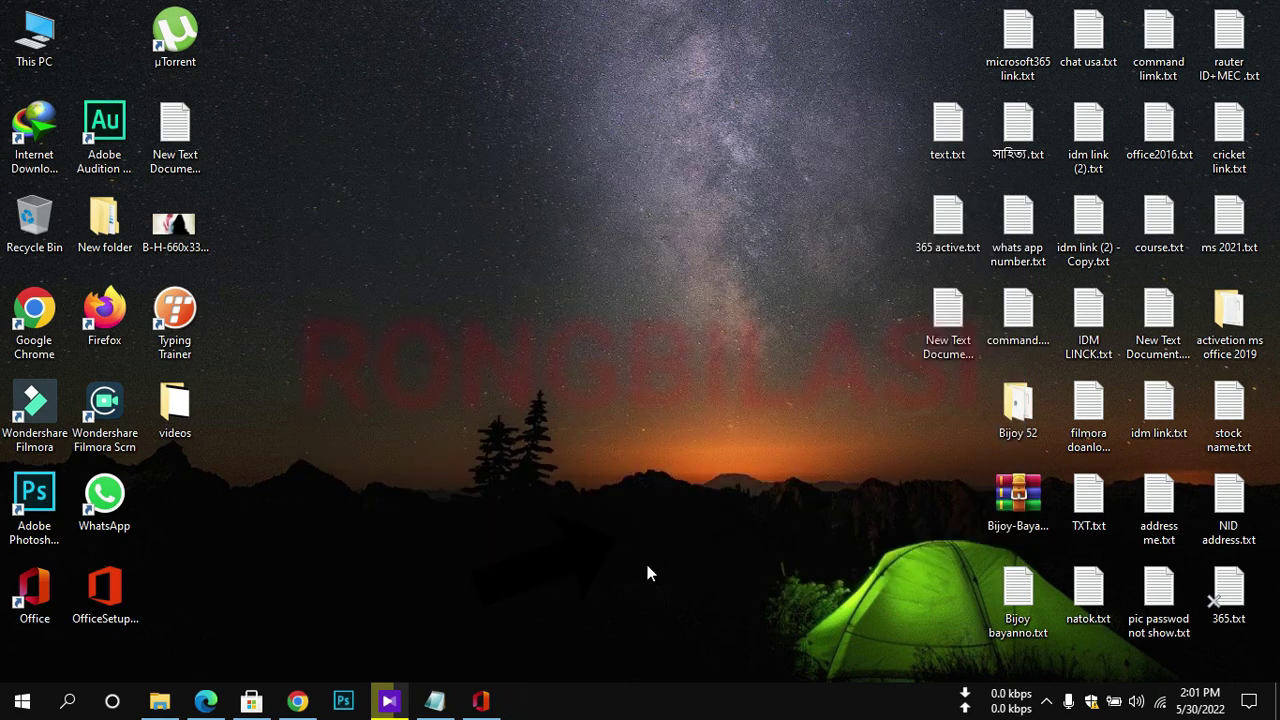
Step: Drag Word and Excel shortcuts from the Start menu to the desktop beside the videos folder, then refresh the desktop
{"action": "left_click", "coordinate": [20, 702]}
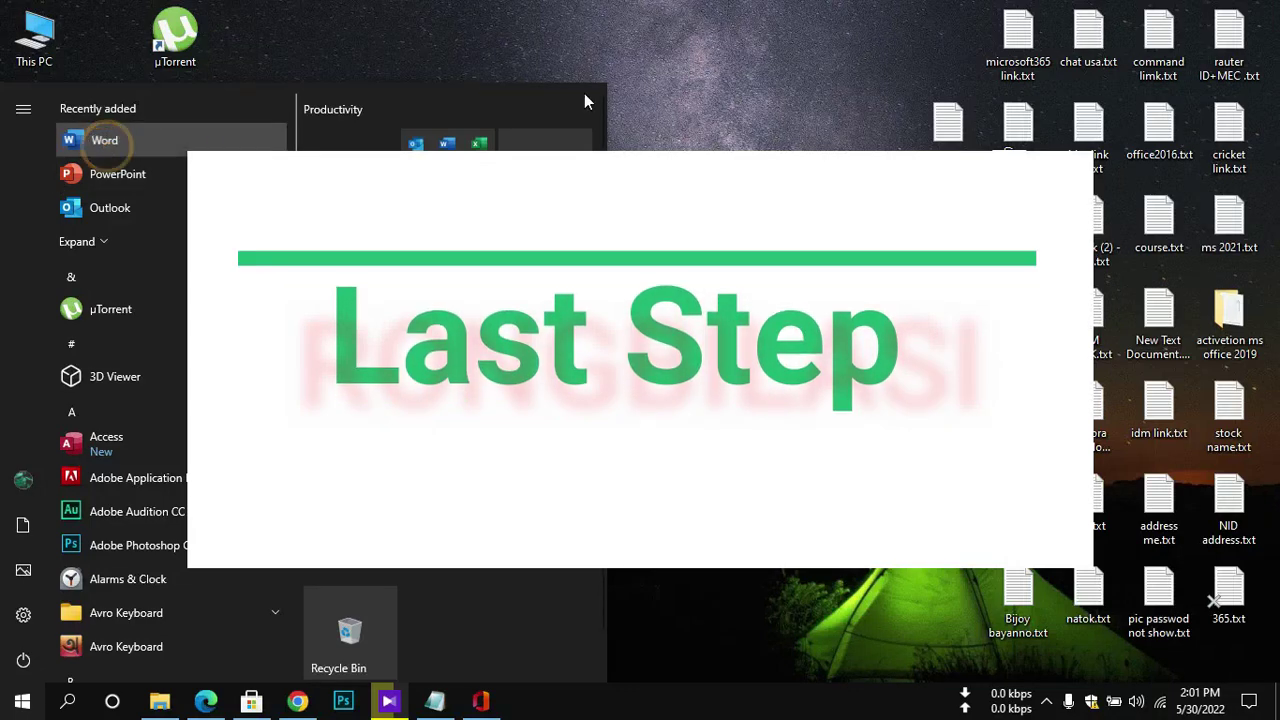
{"action": "left_click_drag", "start_coordinate": [714, 63], "coordinate": [714, 61]}
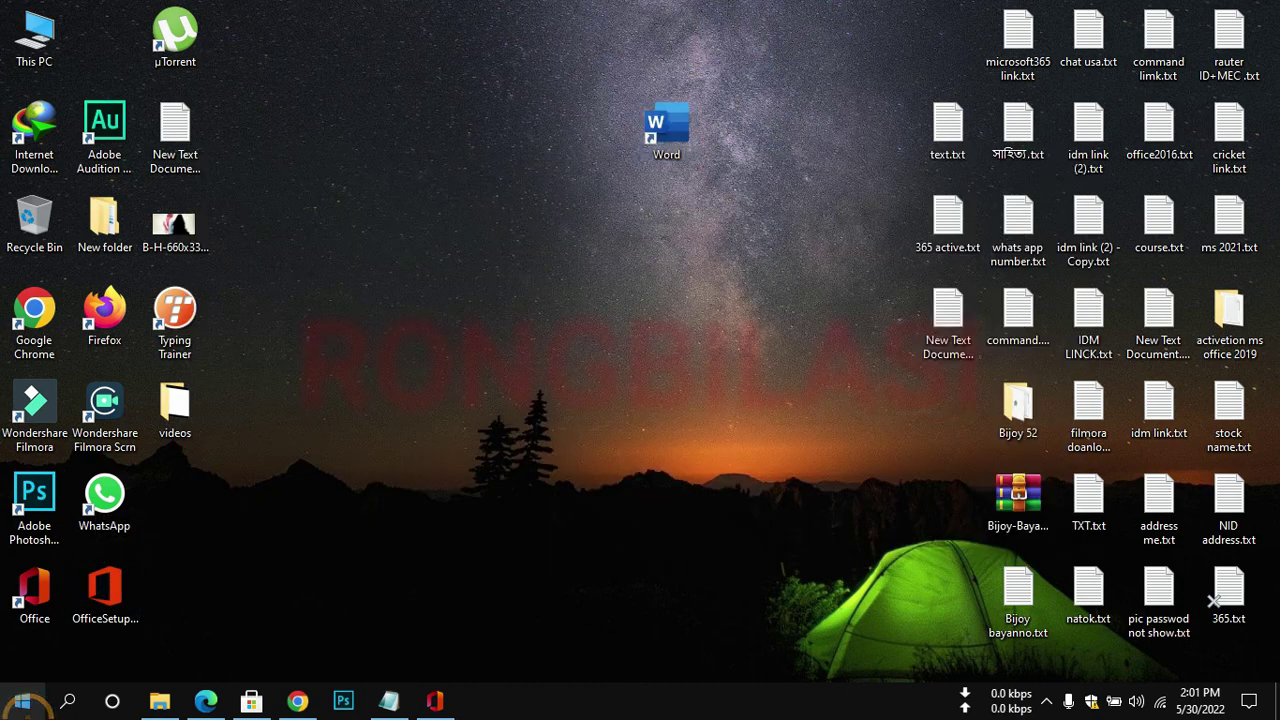
{"action": "left_click", "coordinate": [22, 700]}
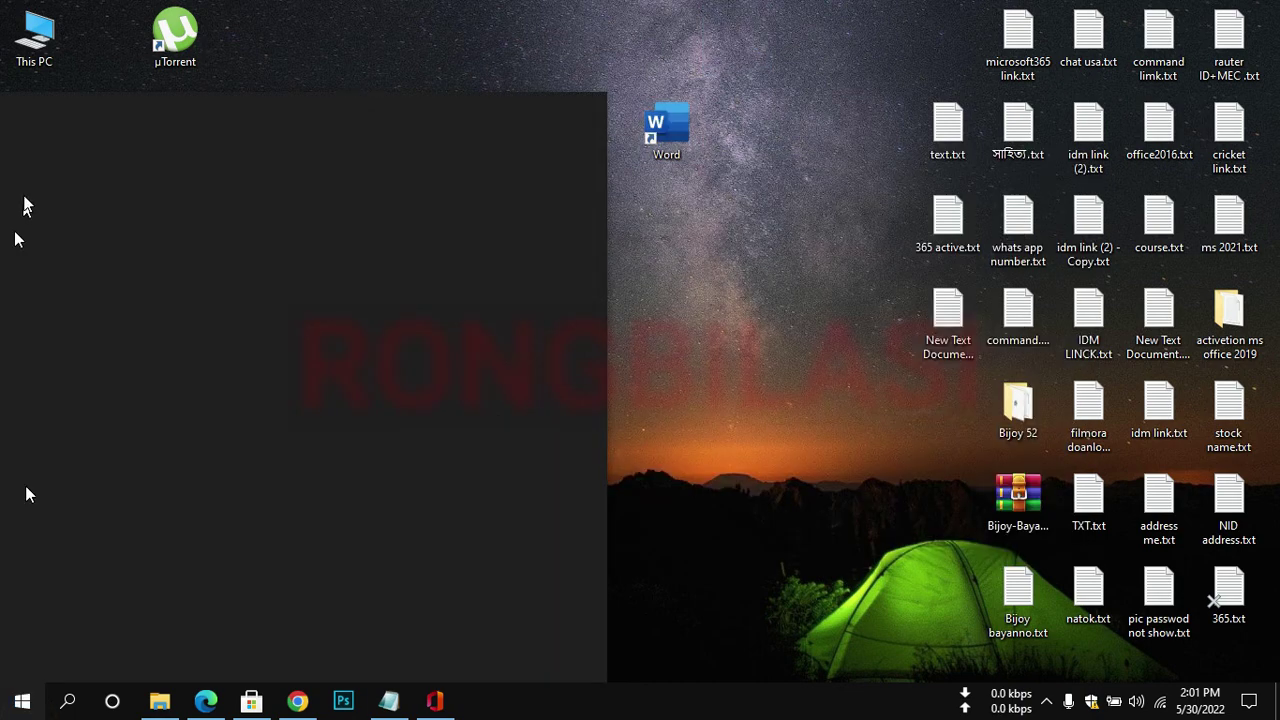
{"action": "scroll", "coordinate": [90, 420], "scroll_direction": "down", "scroll_amount": 10}
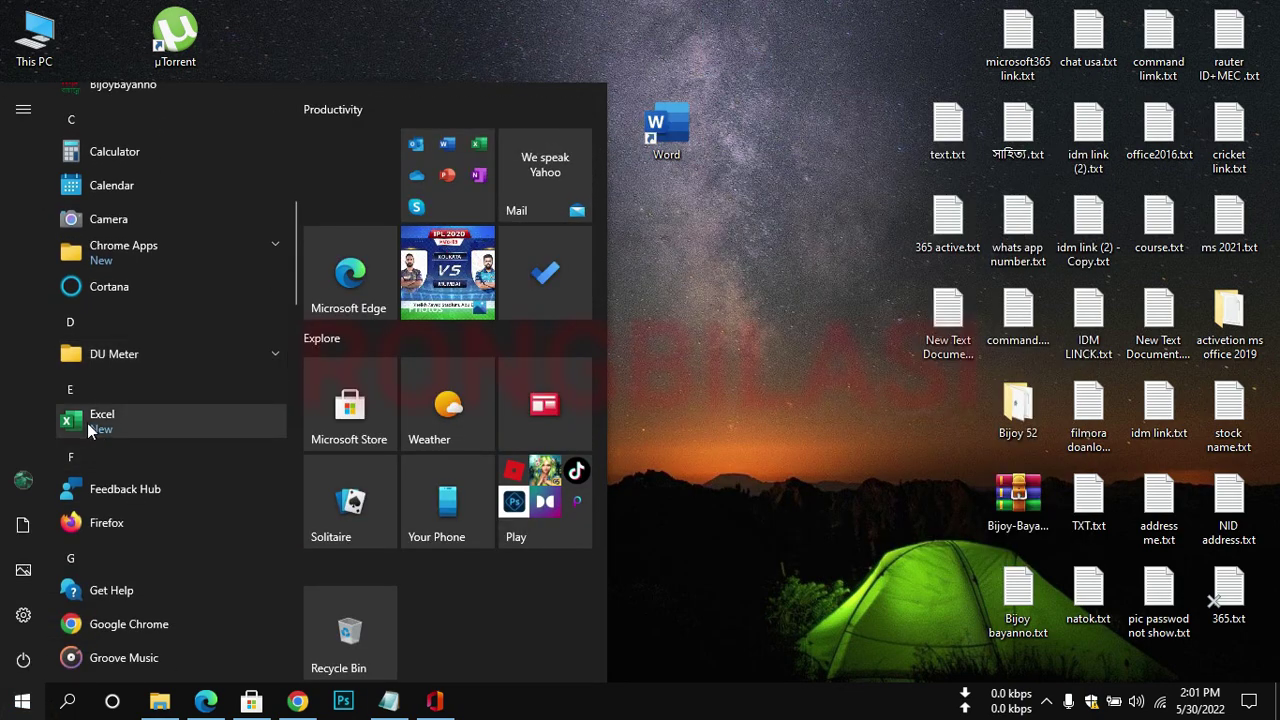
{"action": "left_click_drag", "start_coordinate": [87, 423], "coordinate": [783, 142]}
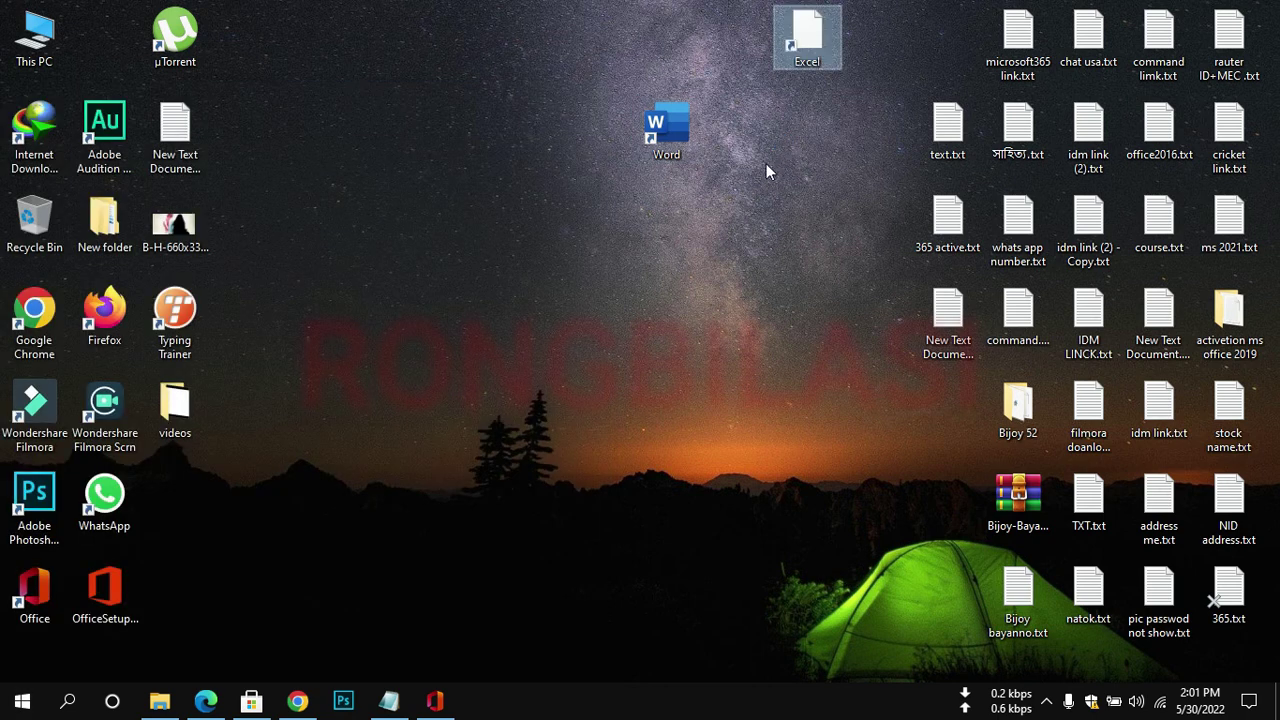
{"action": "left_click_drag", "start_coordinate": [810, 60], "coordinate": [319, 404]}
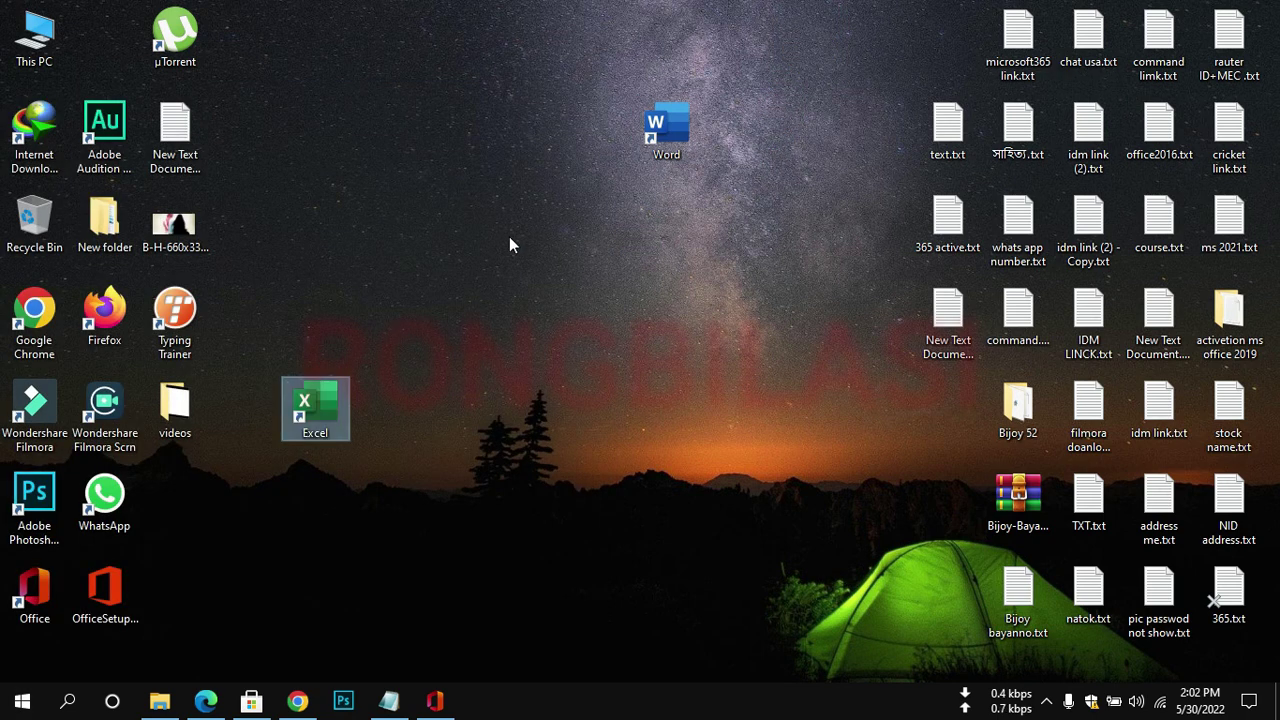
{"action": "left_click_drag", "start_coordinate": [695, 135], "coordinate": [440, 410]}
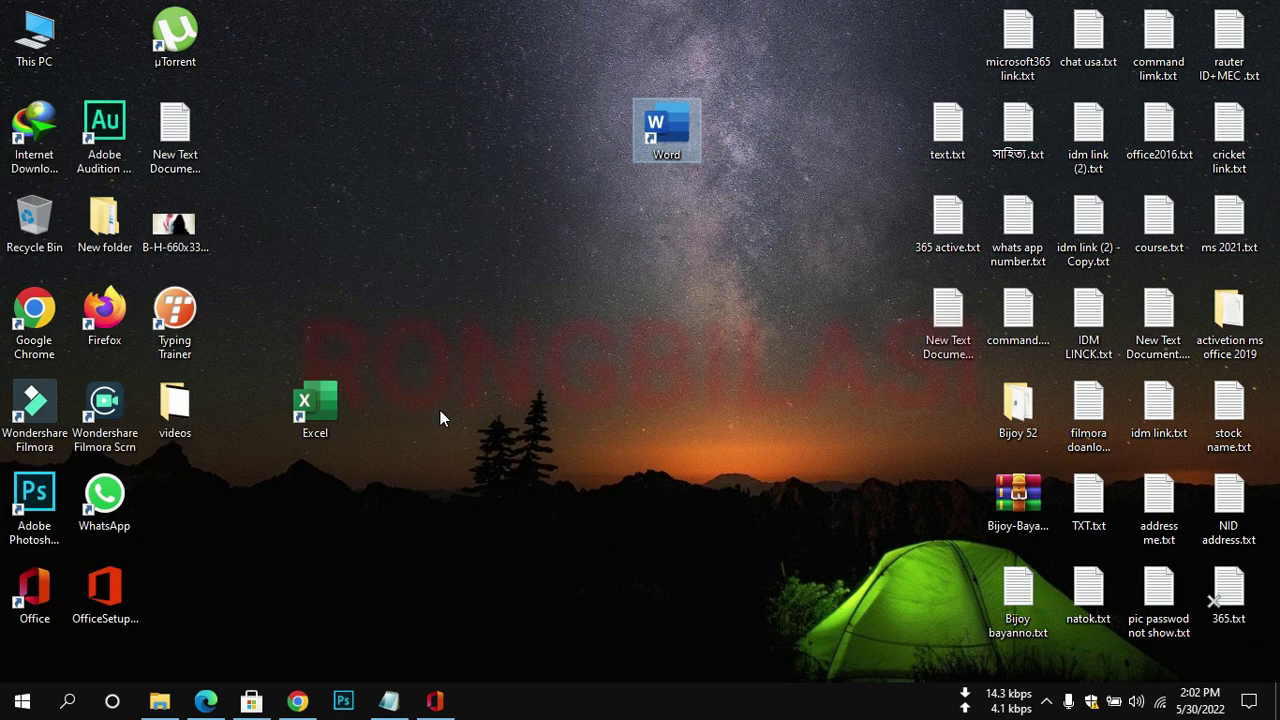
{"action": "left_click", "coordinate": [514, 231]}
{"action": "right_click", "coordinate": [510, 177]}
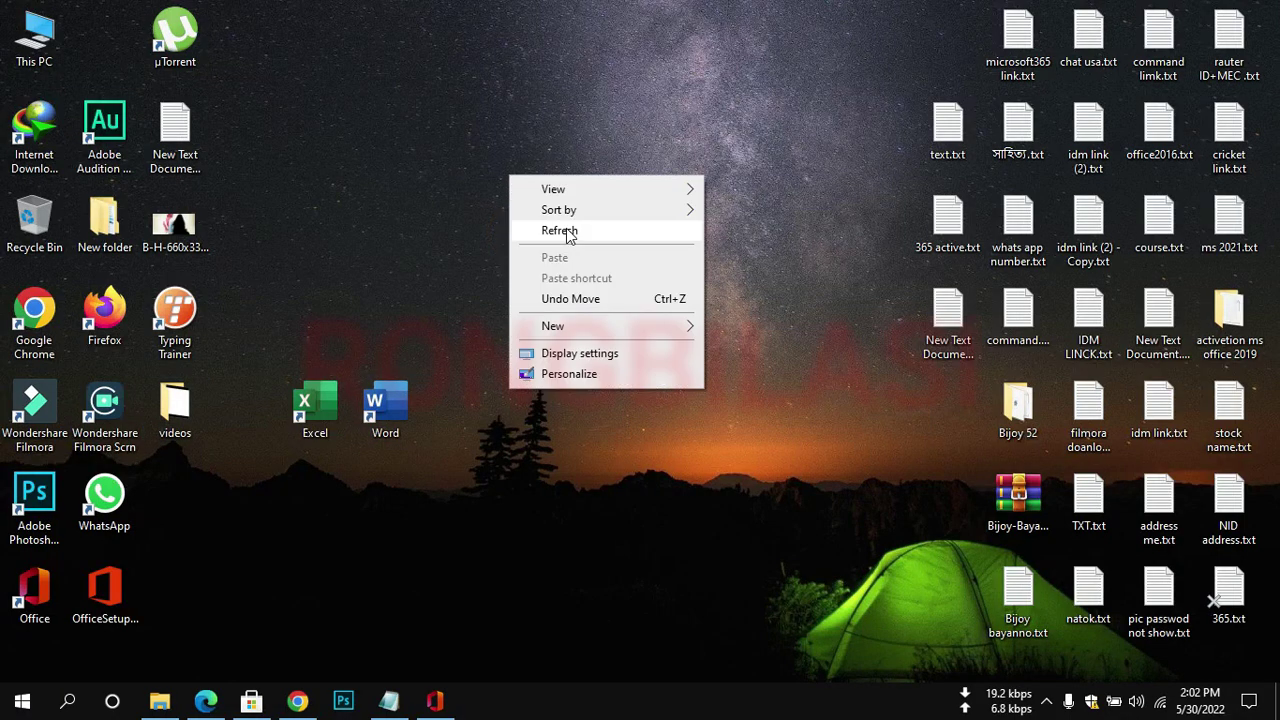
{"action": "left_click", "coordinate": [559, 230]}
{"action": "right_click", "coordinate": [522, 163]}
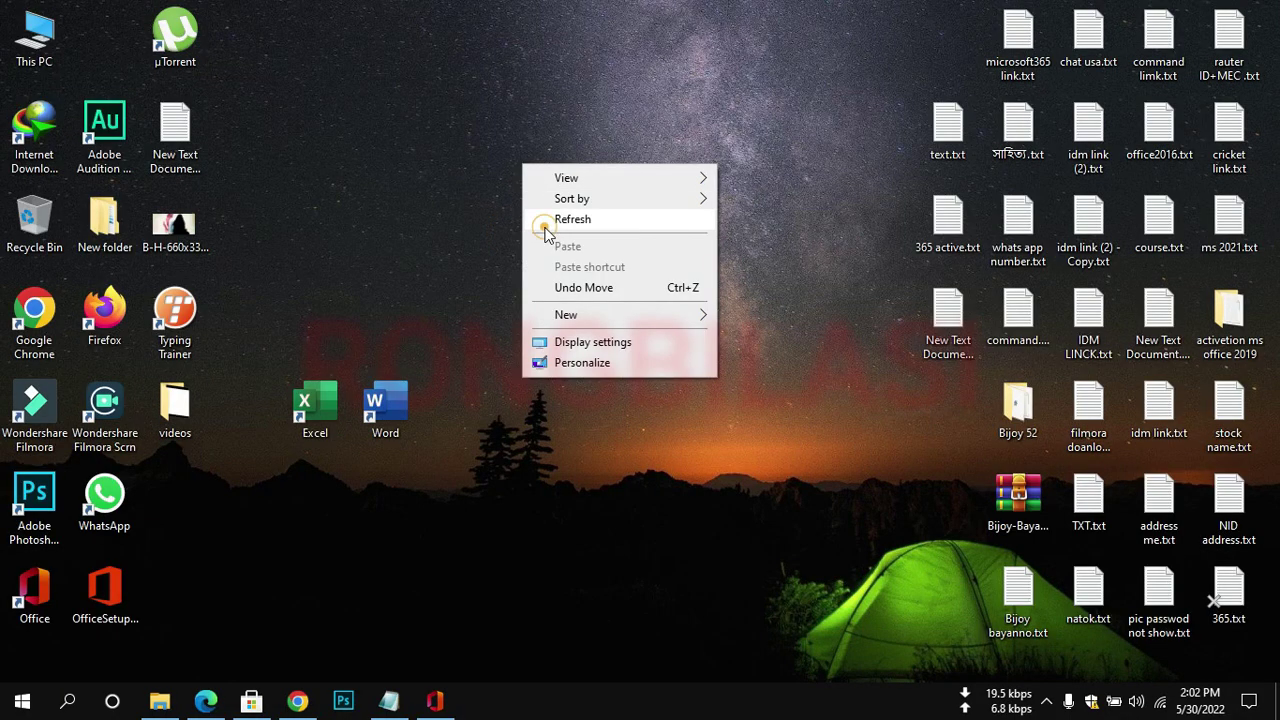
{"action": "left_click", "coordinate": [551, 231]}
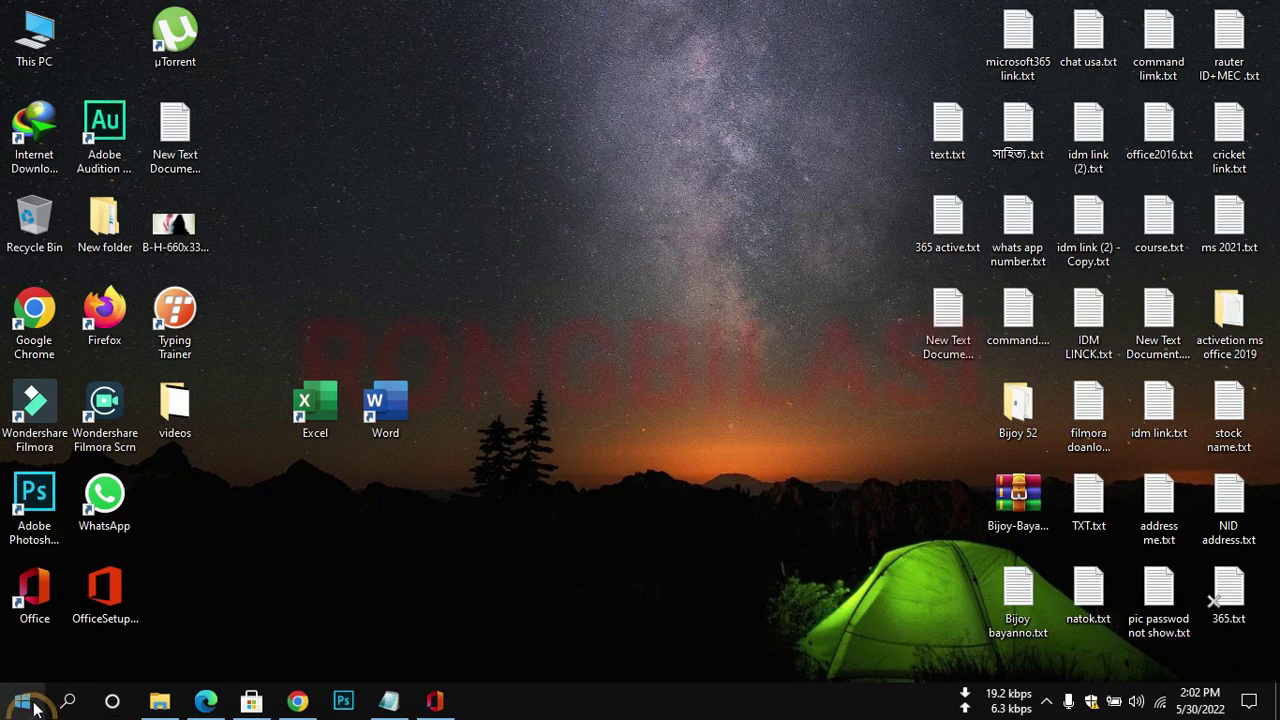
Step: Add a PowerPoint shortcut below Excel on the desktop and refresh the icons
{"action": "left_click", "coordinate": [22, 701]}
{"action": "left_click_drag", "start_coordinate": [86, 176], "coordinate": [322, 481]}
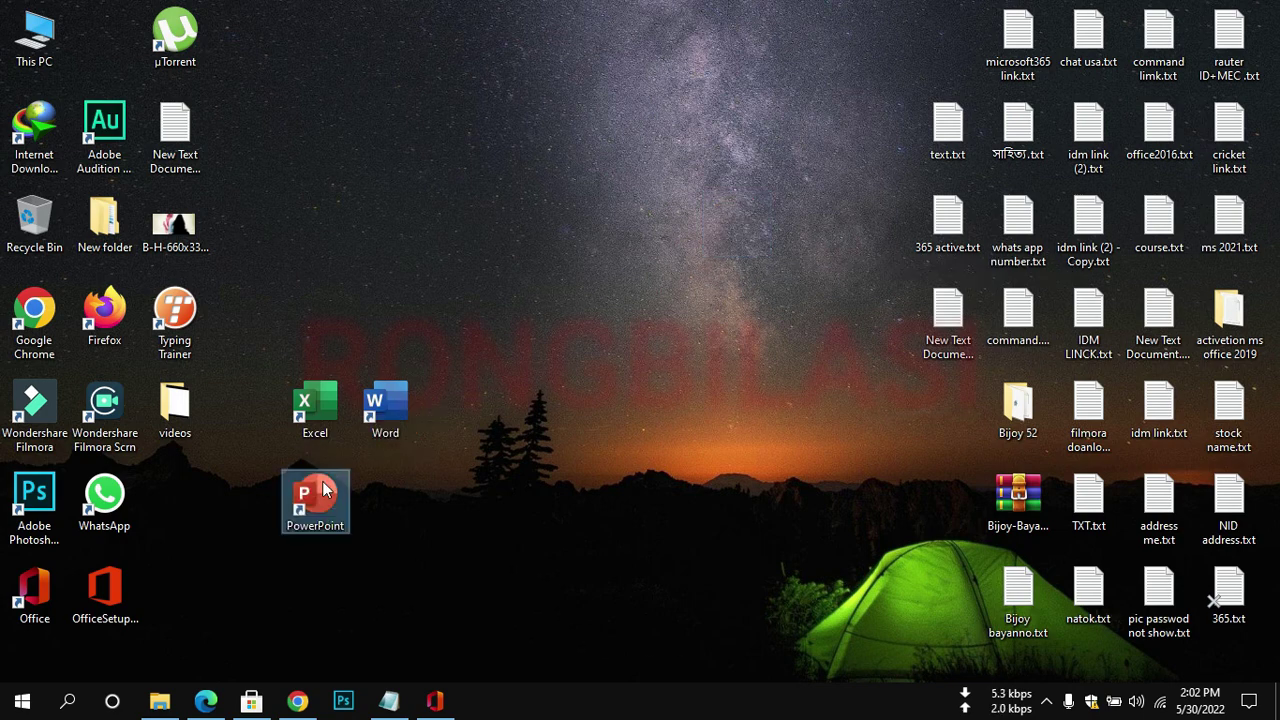
{"action": "right_click", "coordinate": [551, 206]}
{"action": "left_click", "coordinate": [605, 262]}
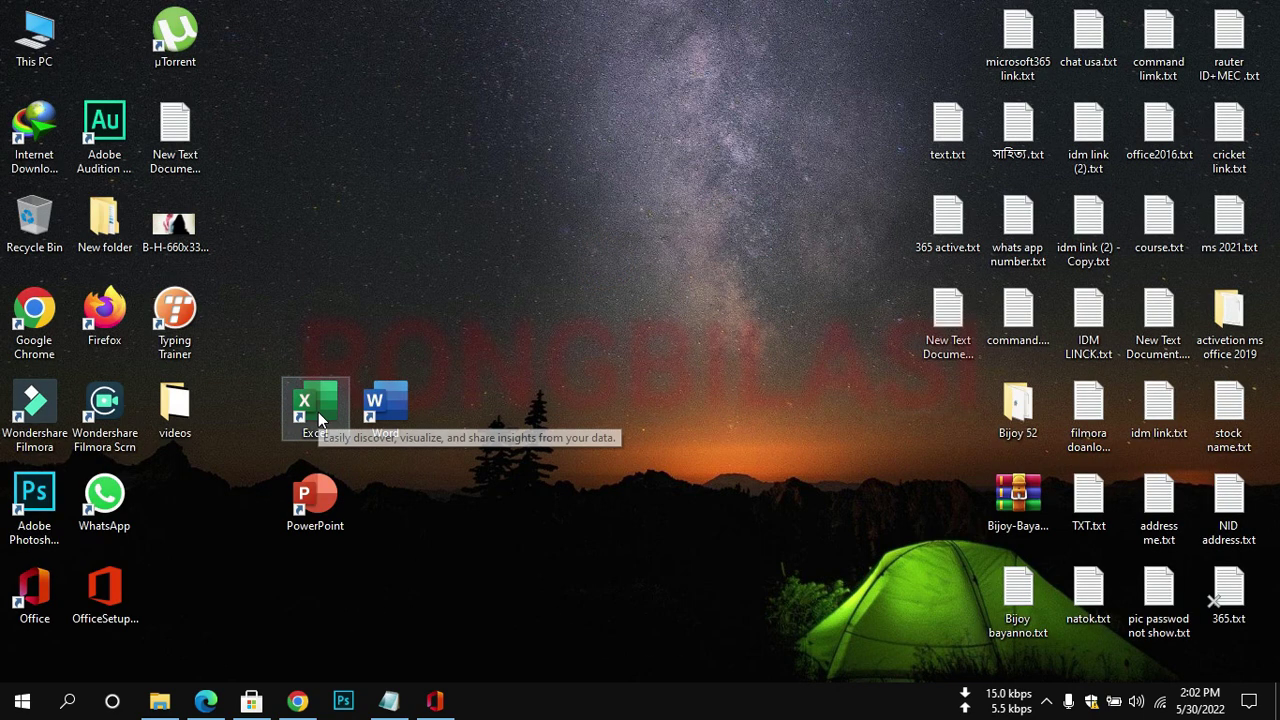
Step: Launch Excel from its shortcut and view the Account page showing Office Professional Plus 2019
{"action": "left_click", "coordinate": [316, 413]}
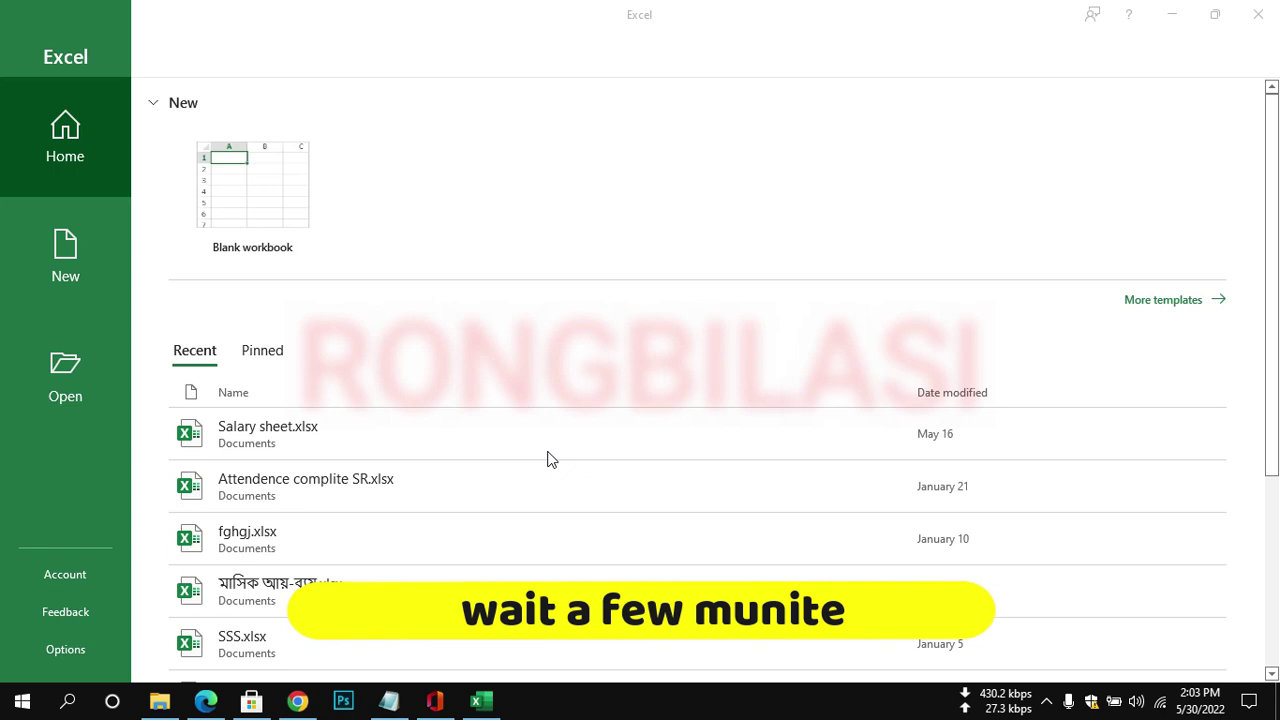
{"action": "left_click", "coordinate": [65, 574]}
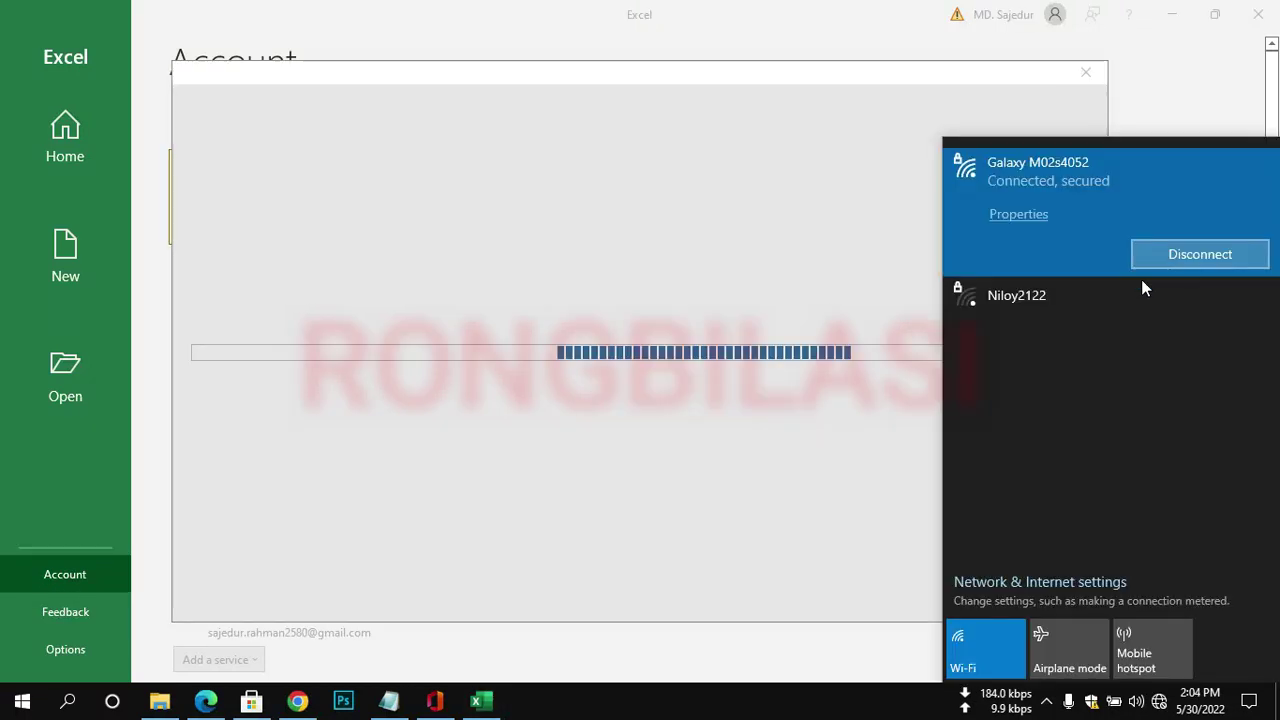
Step: Start the Fix me sign-in and continue activation with the shown account
{"action": "left_click", "coordinate": [1197, 253]}
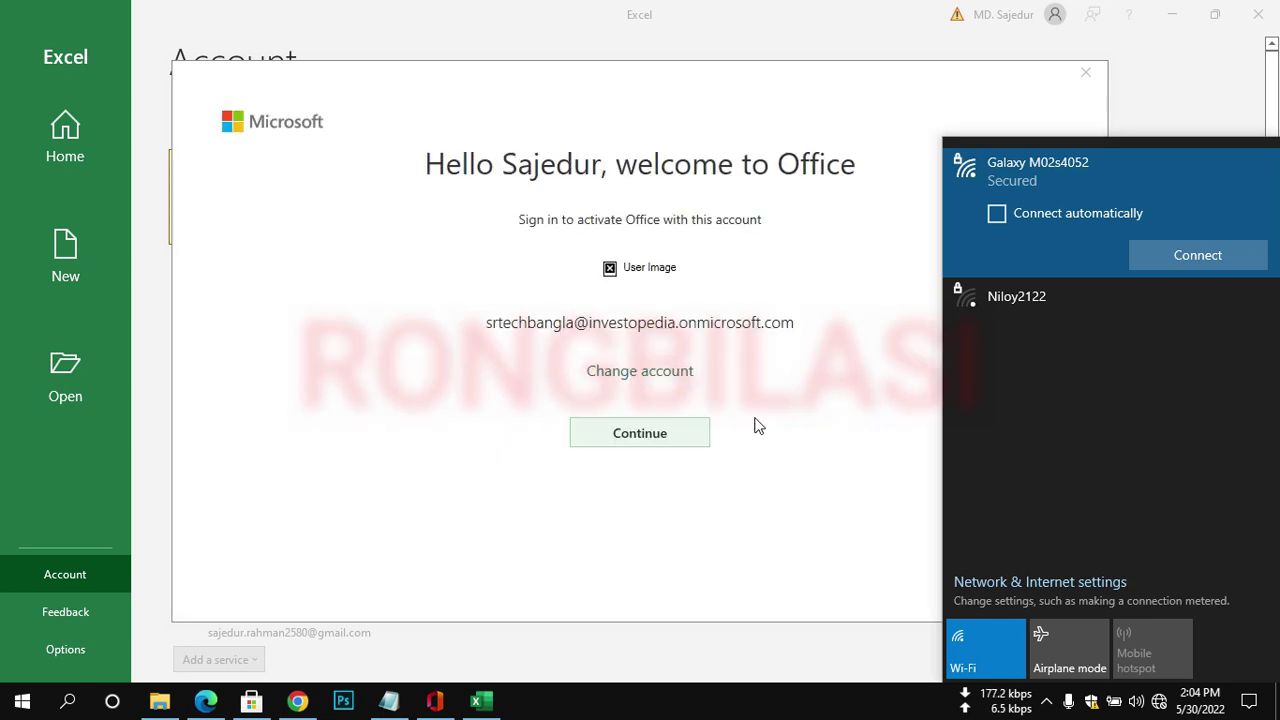
{"action": "left_click", "coordinate": [757, 426]}
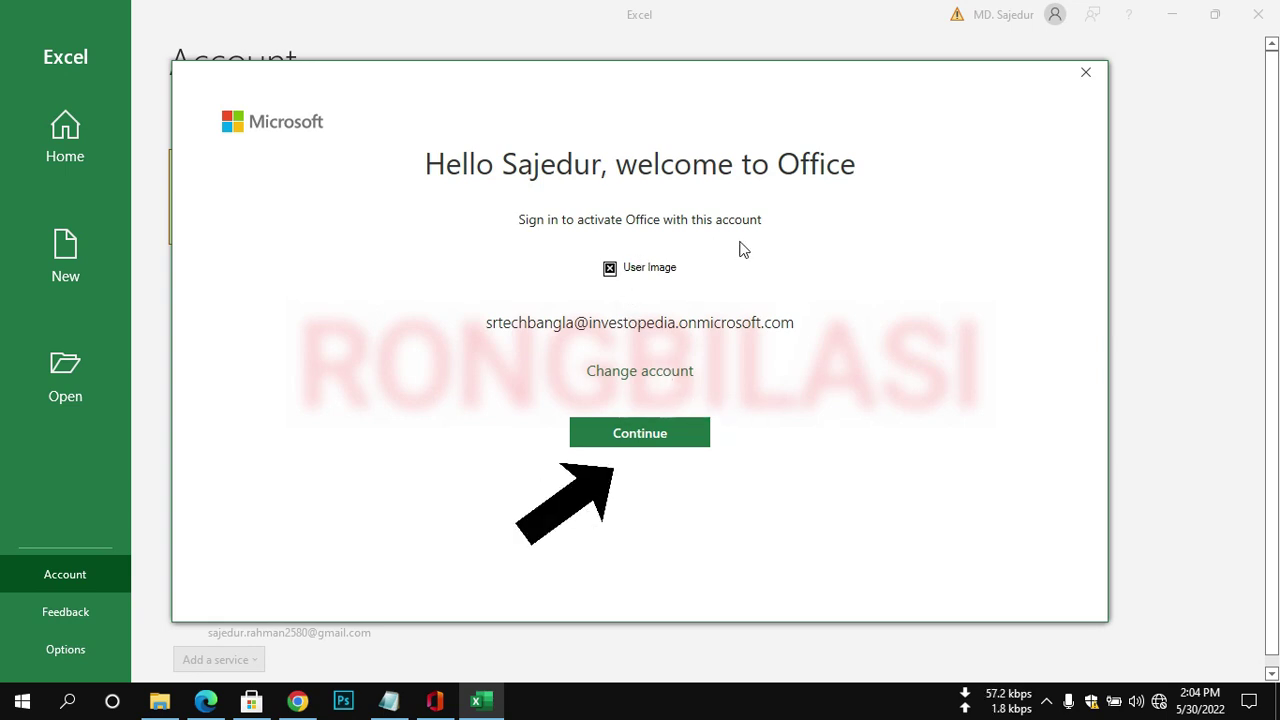
{"action": "left_click", "coordinate": [628, 443]}
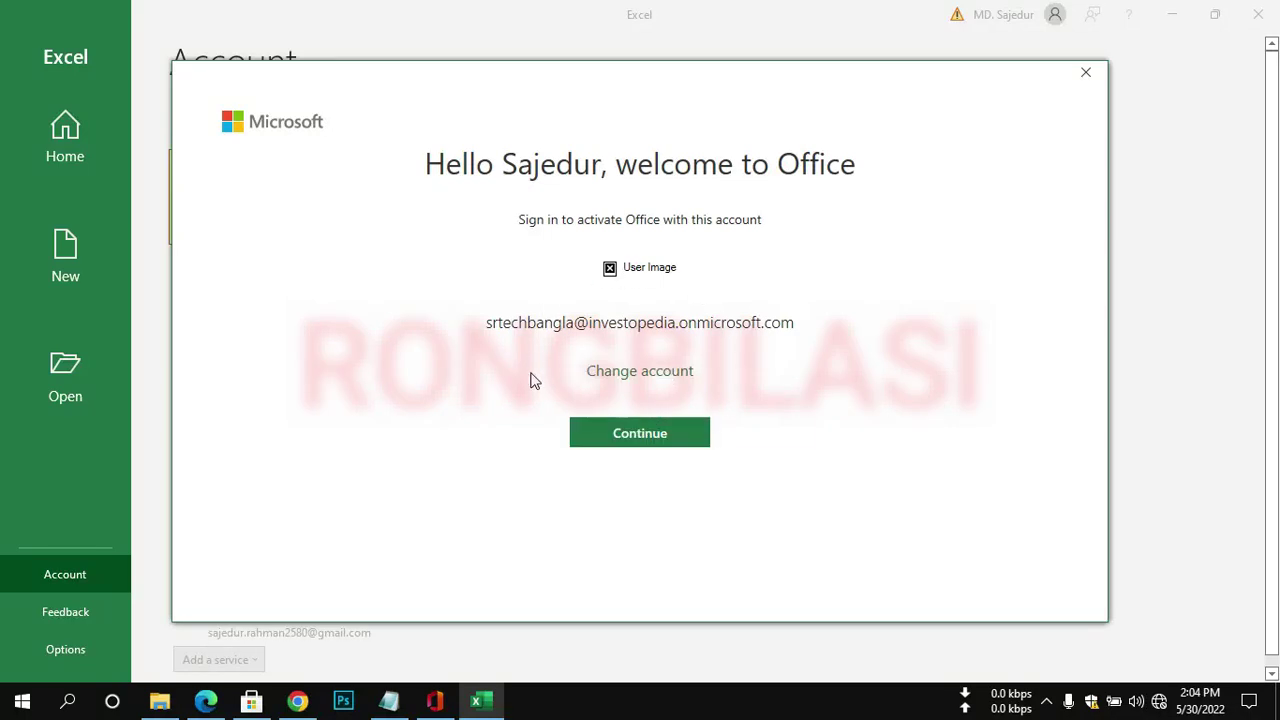
Step: Connect to the Galaxy M02s4052 Wi-Fi network and continue the activation sign-in
{"action": "left_click", "coordinate": [1158, 701]}
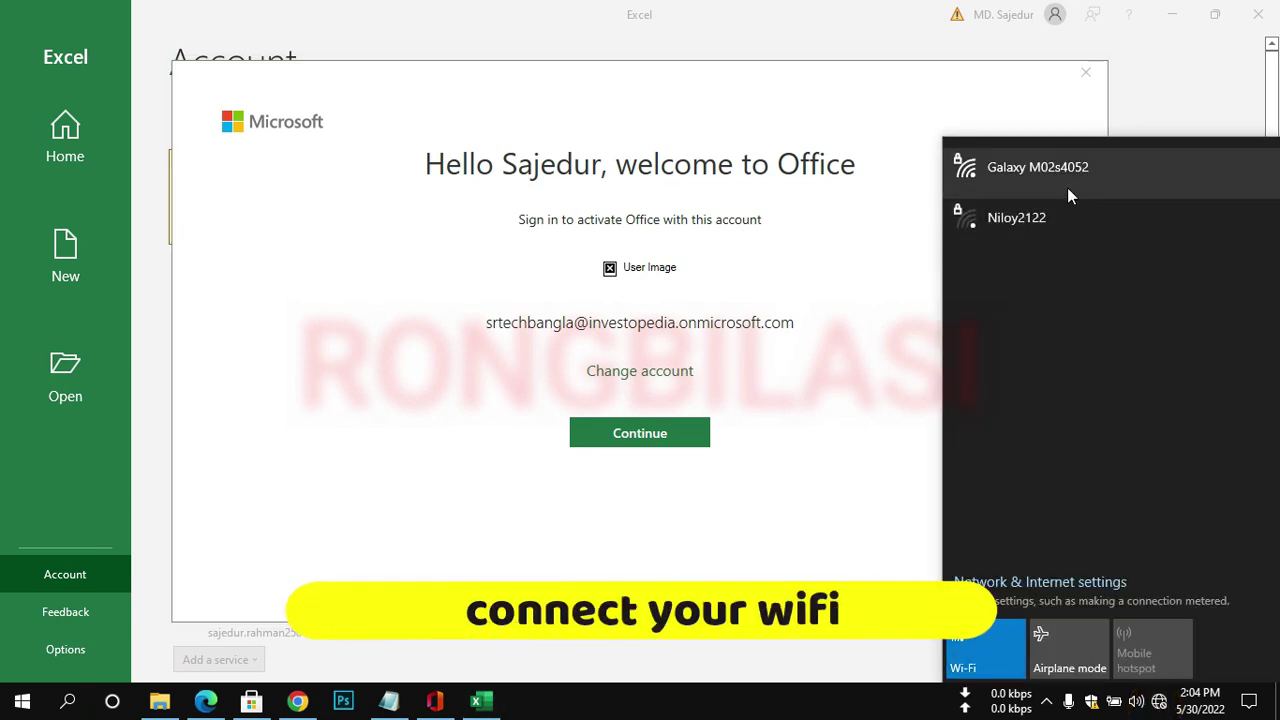
{"action": "left_click", "coordinate": [1067, 187]}
{"action": "left_click", "coordinate": [1163, 254]}
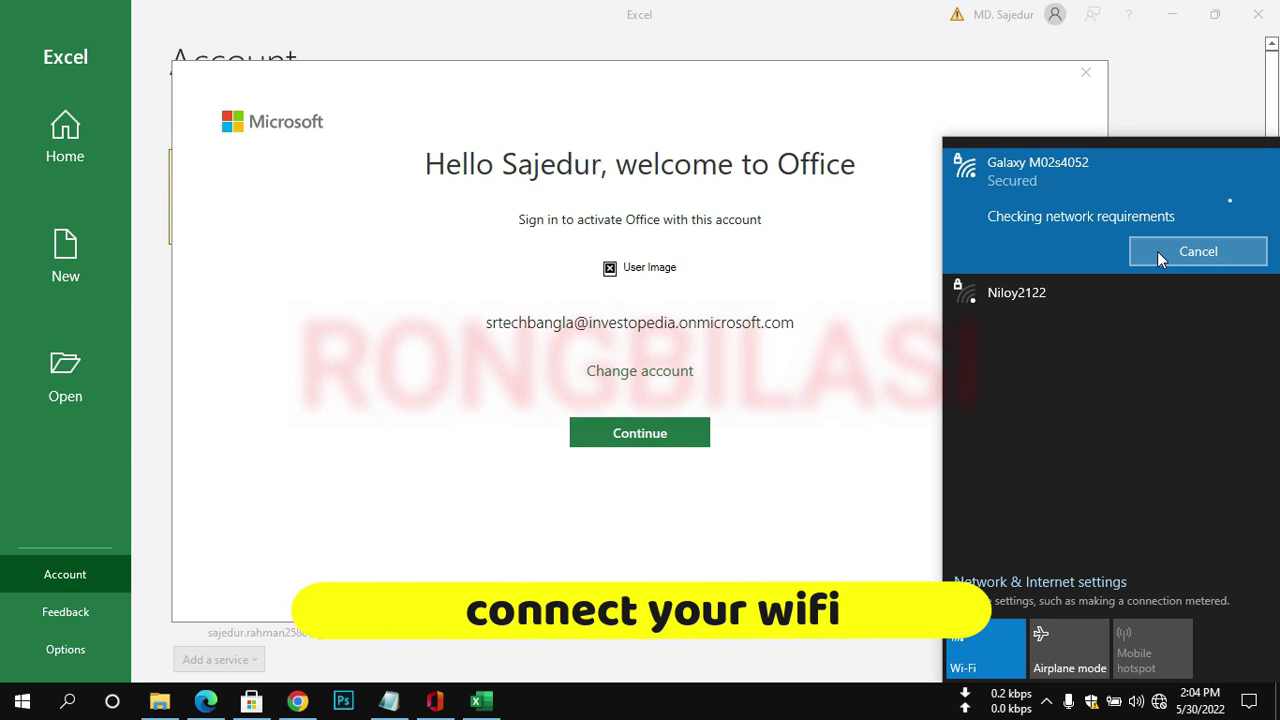
{"action": "left_click", "coordinate": [896, 445]}
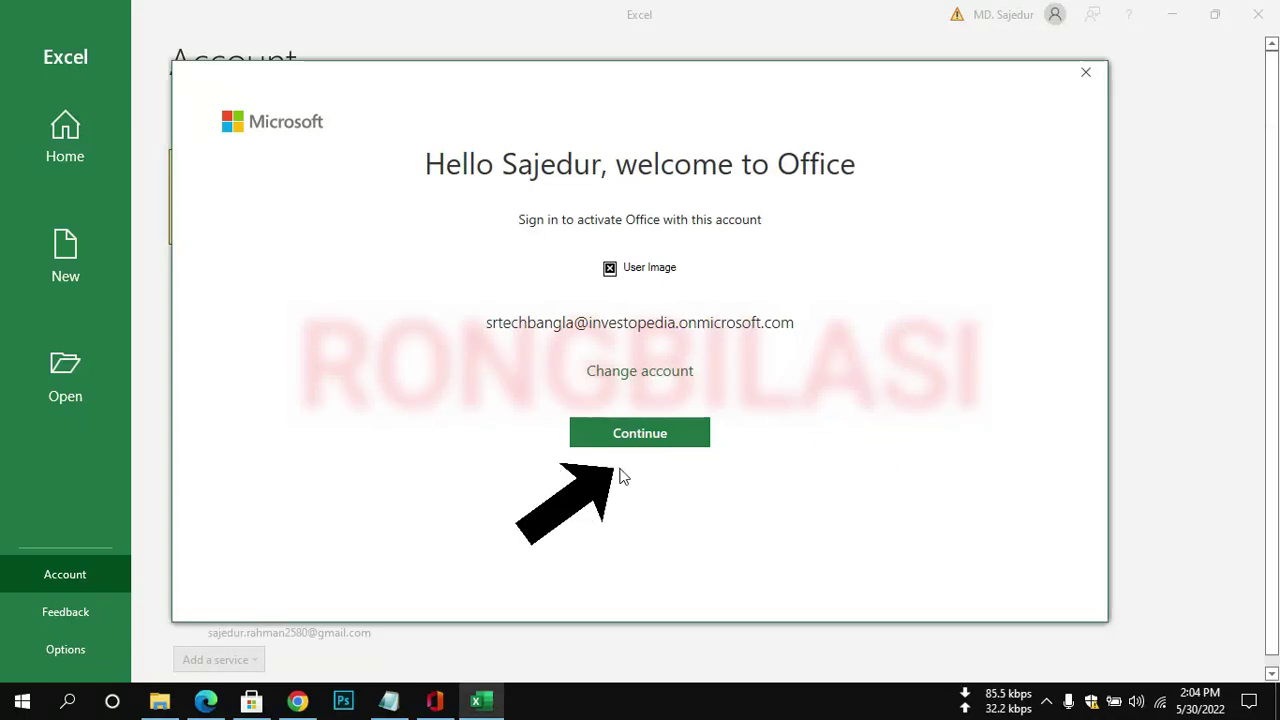
{"action": "left_click", "coordinate": [634, 437]}
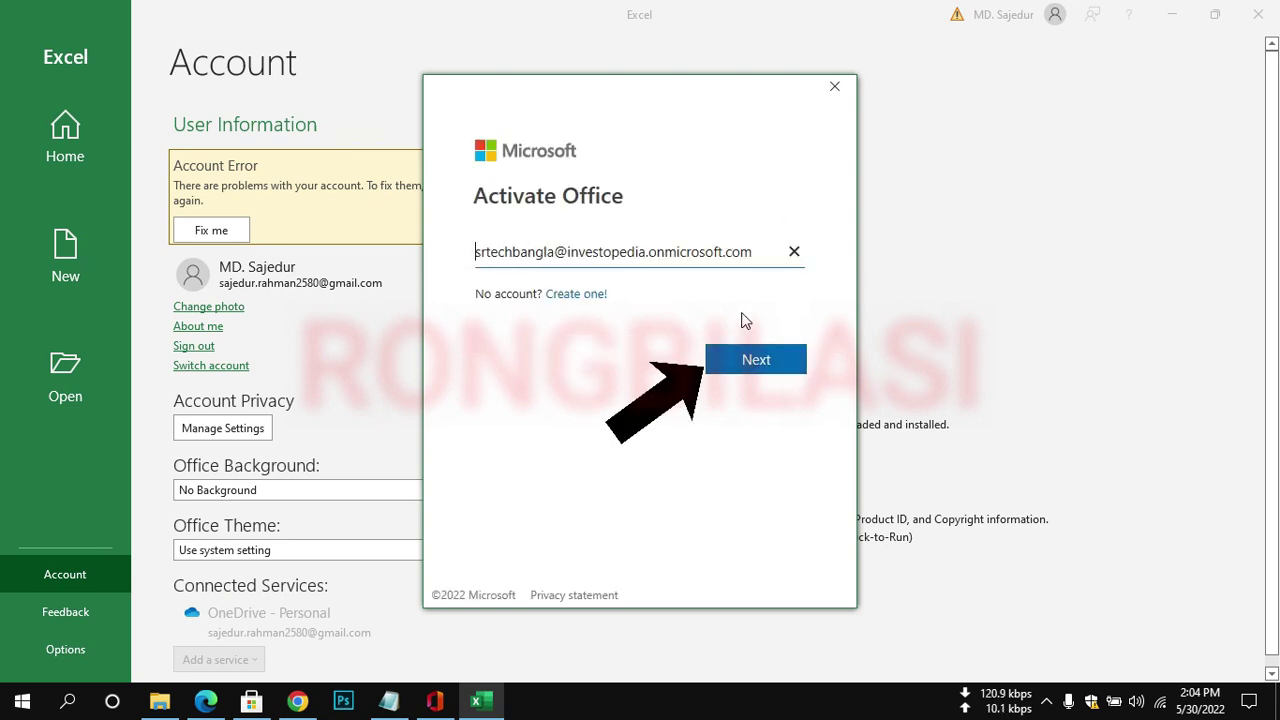
Step: Submit the work account, accept the Office license agreement, and close the privacy notice
{"action": "left_click", "coordinate": [743, 368]}
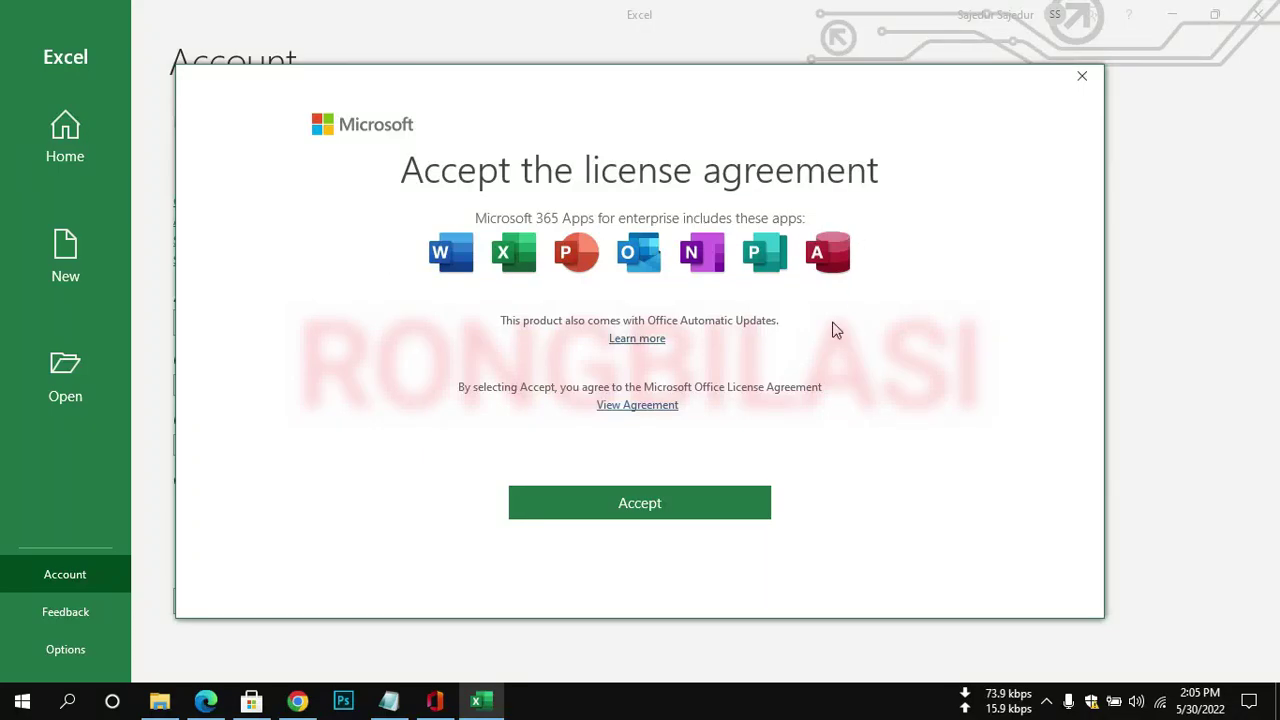
{"action": "left_click", "coordinate": [643, 517]}
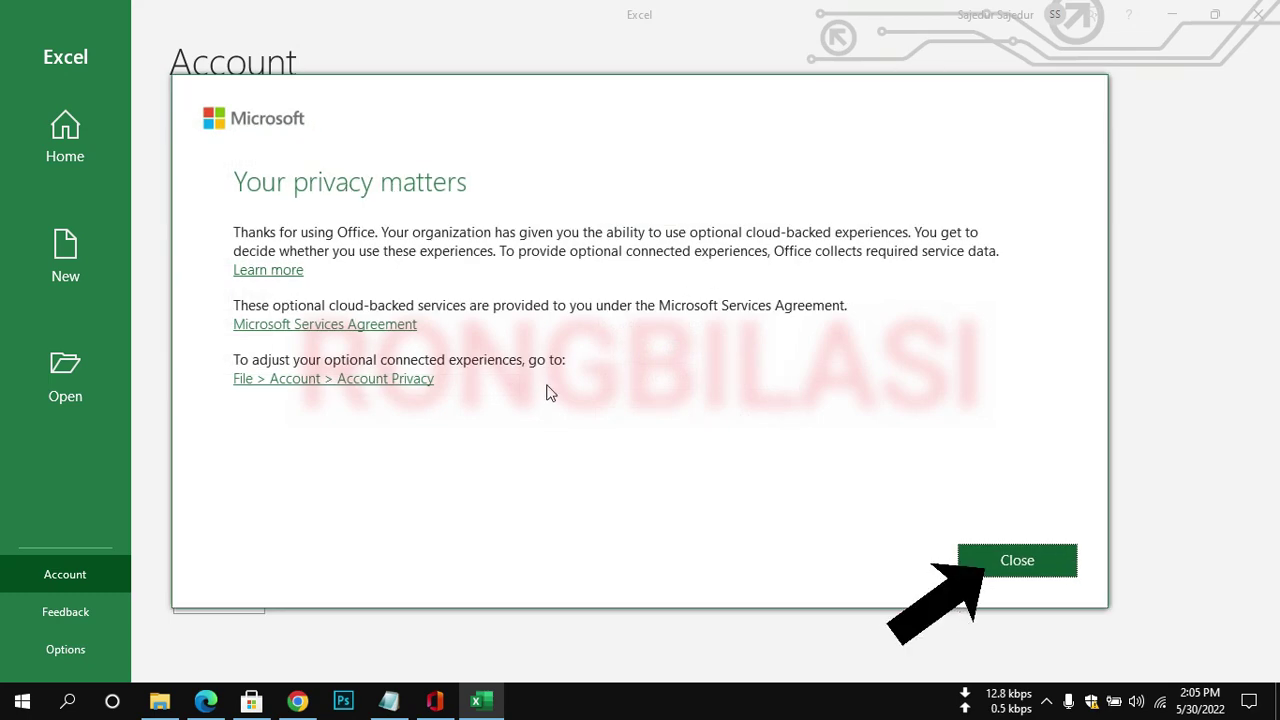
{"action": "left_click", "coordinate": [1030, 580]}
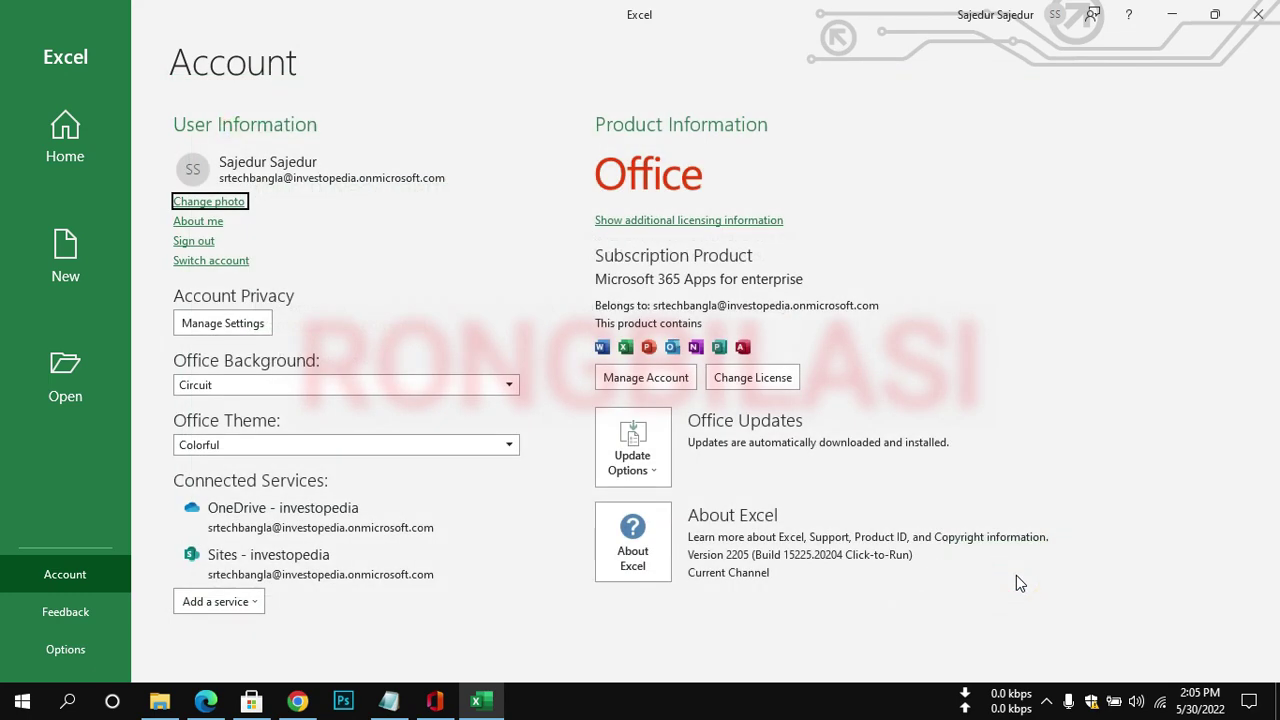
Step: Disable Office updates under the additional licensing information, then create a blank workbook from Home
{"action": "left_click", "coordinate": [688, 220]}
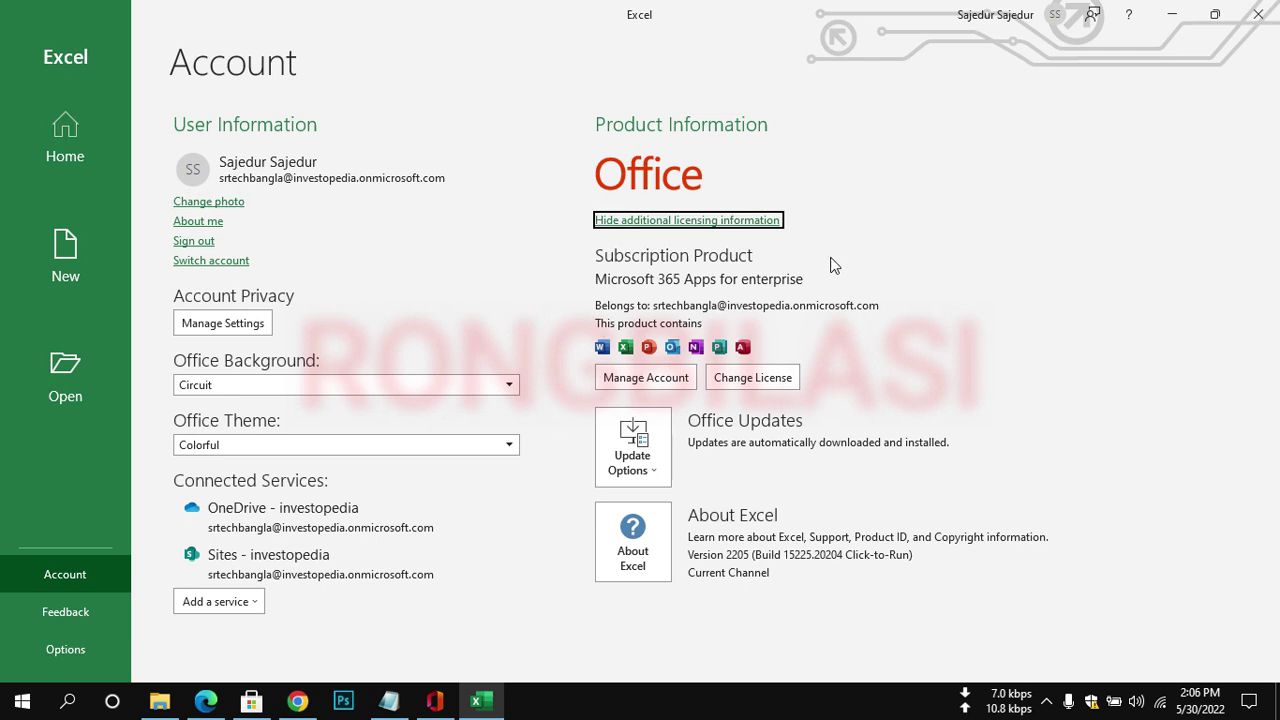
{"action": "left_click", "coordinate": [659, 474]}
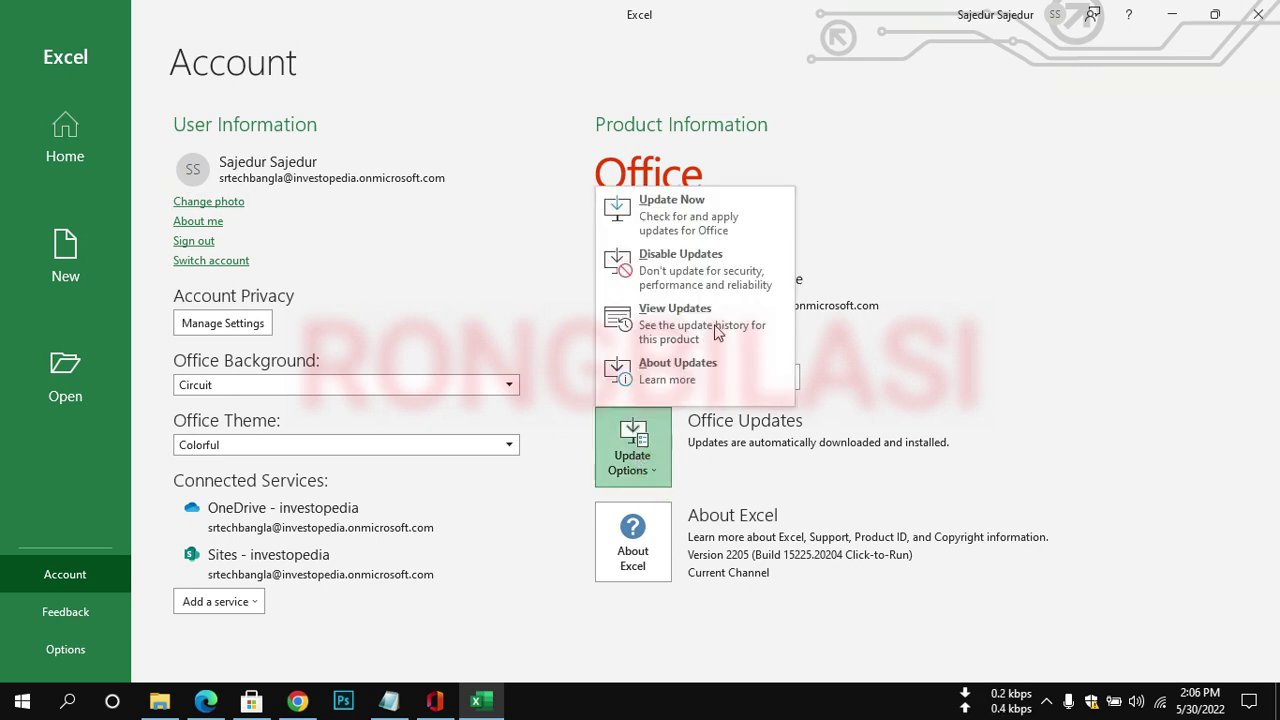
{"action": "left_click", "coordinate": [712, 268]}
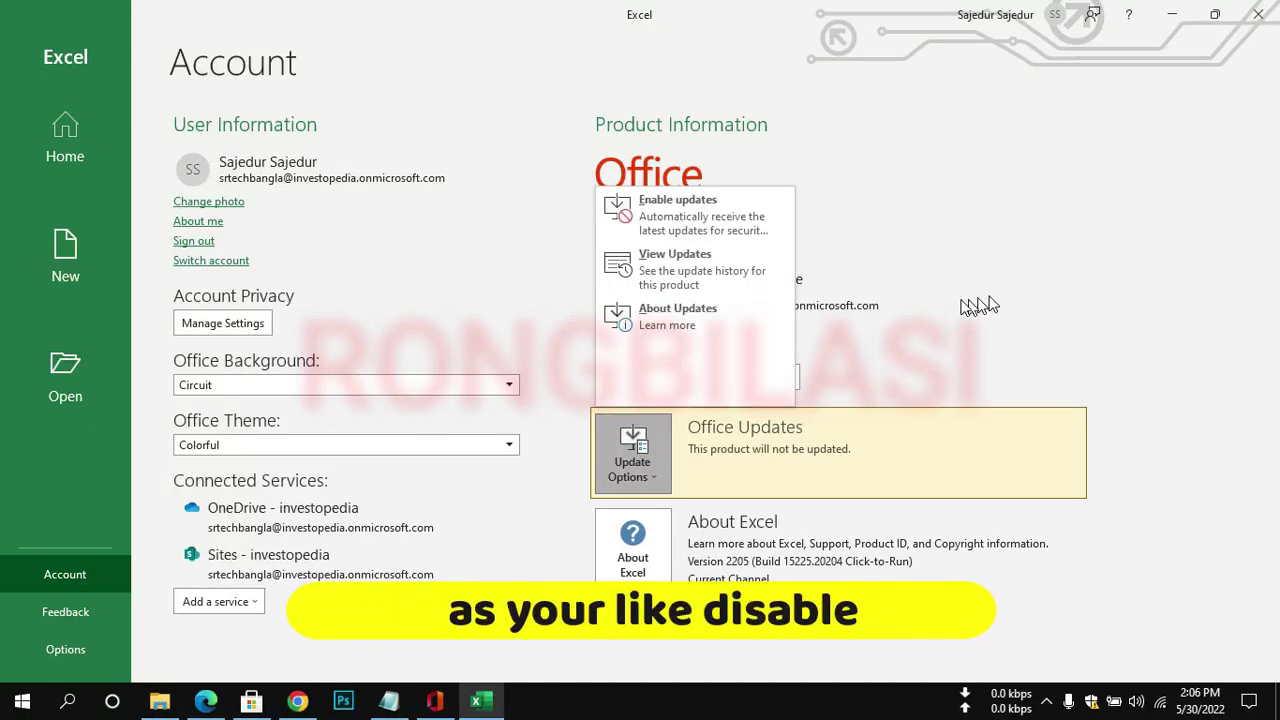
{"action": "left_click", "coordinate": [993, 262]}
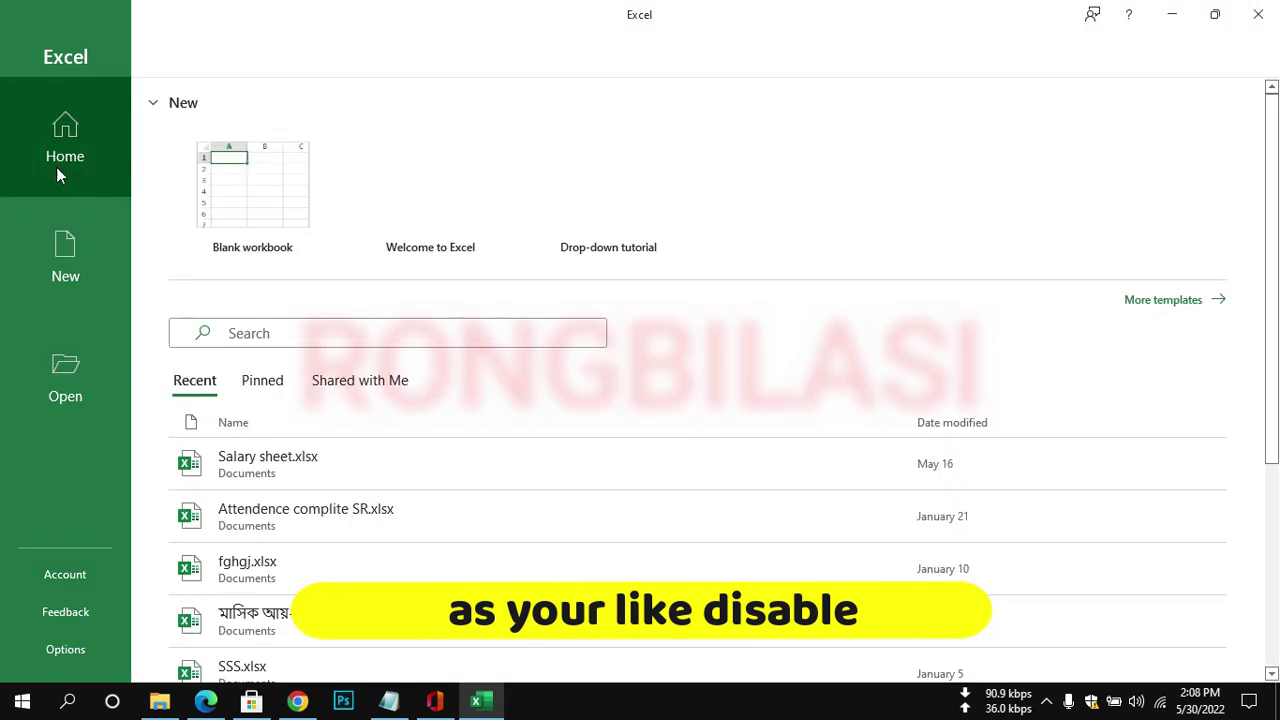
{"action": "left_click", "coordinate": [232, 190]}
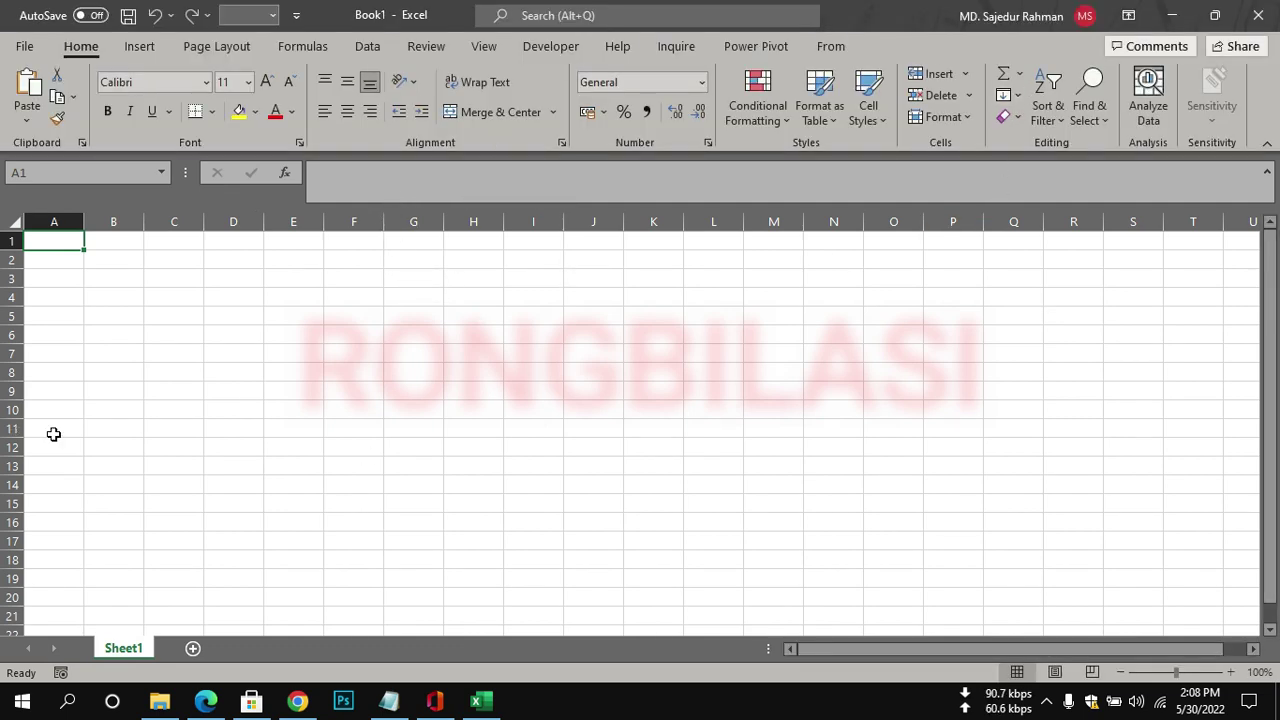
Step: Switch Excel to the second listed account and confirm the change in the account panel
{"action": "left_click", "coordinate": [1044, 22]}
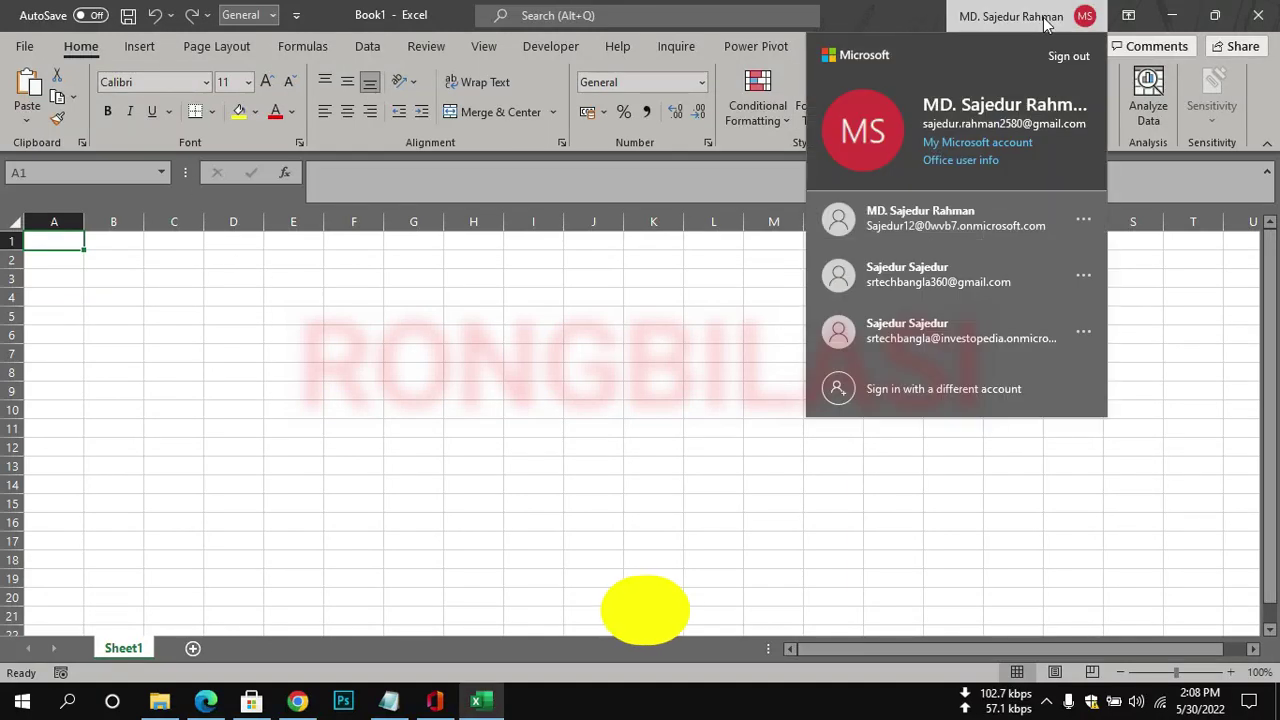
{"action": "left_click", "coordinate": [929, 260]}
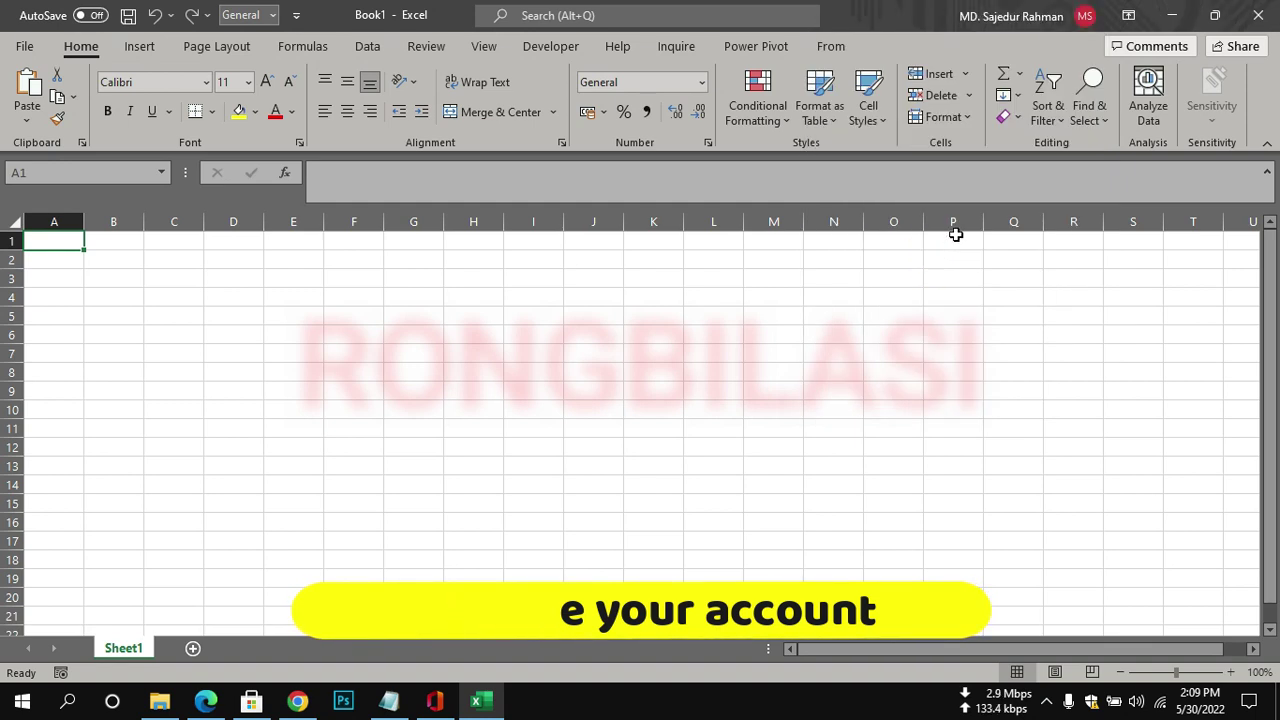
{"action": "left_click", "coordinate": [1058, 18]}
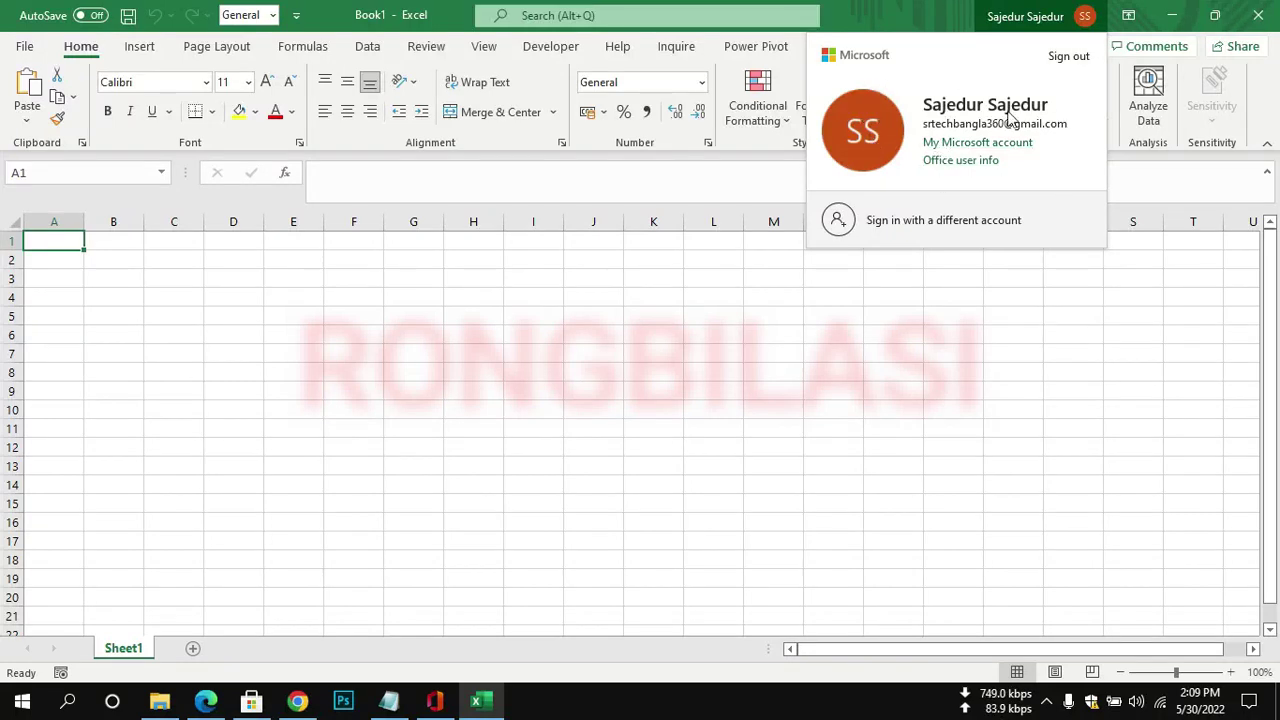
{"action": "left_click", "coordinate": [951, 143]}
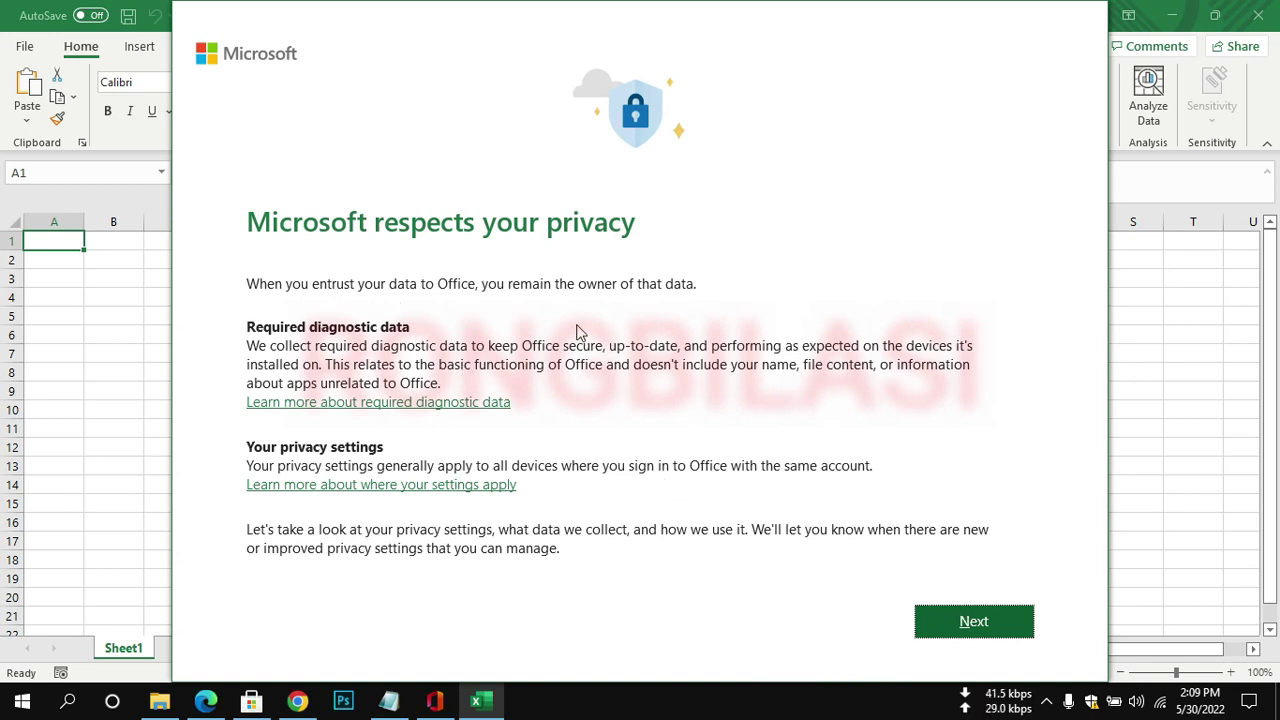
Step: Choose Send optional data, finish privacy setup, and dismiss the Privacy Settings Applied banner
{"action": "left_click", "coordinate": [966, 627]}
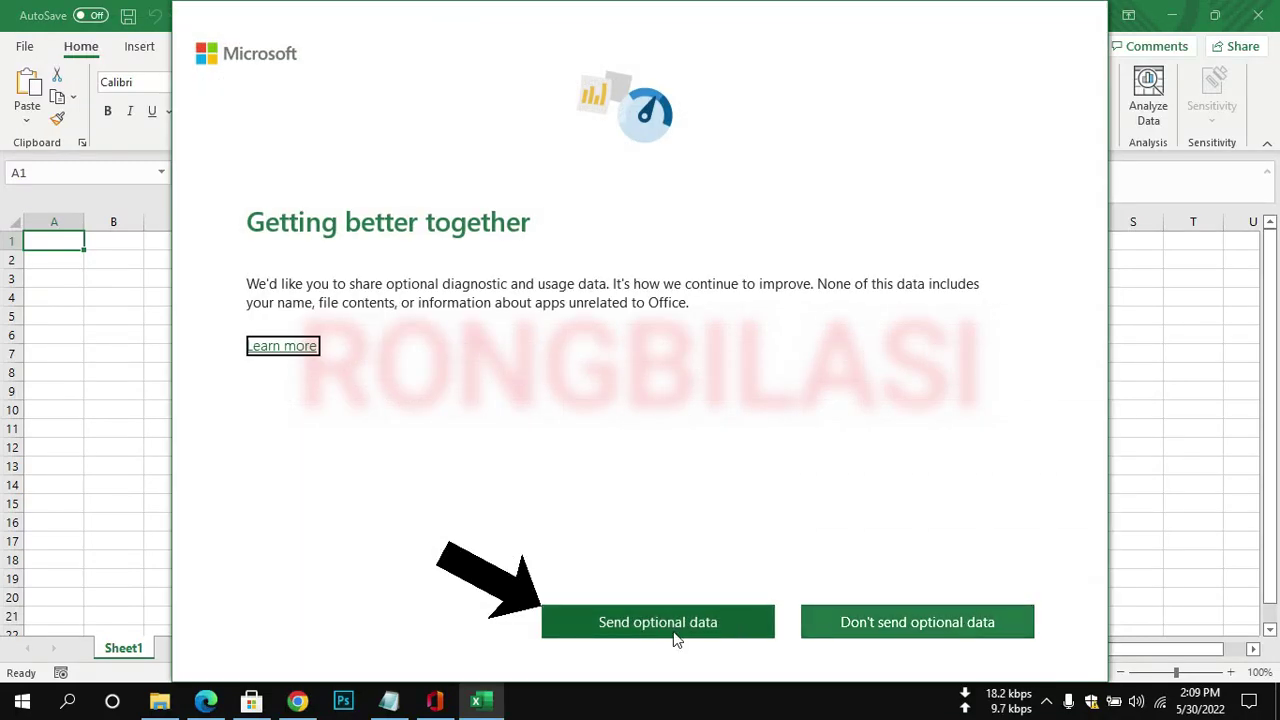
{"action": "left_click", "coordinate": [675, 638]}
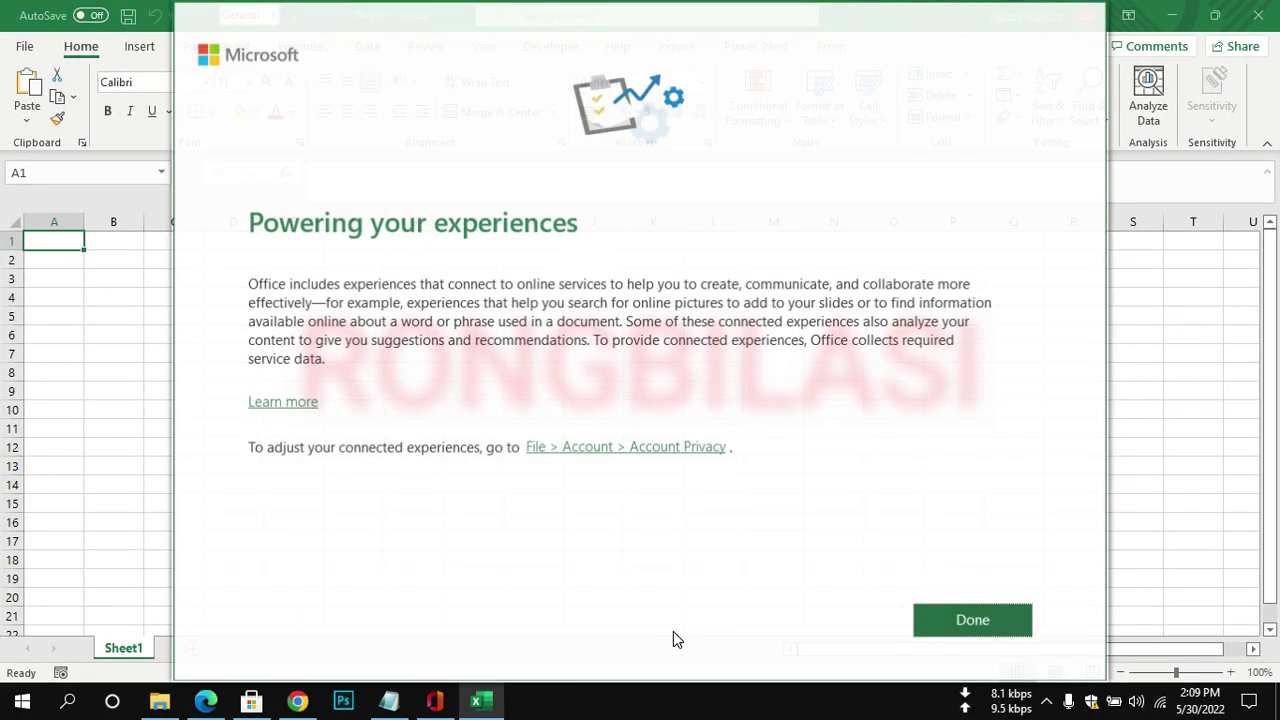
{"action": "left_click", "coordinate": [974, 622]}
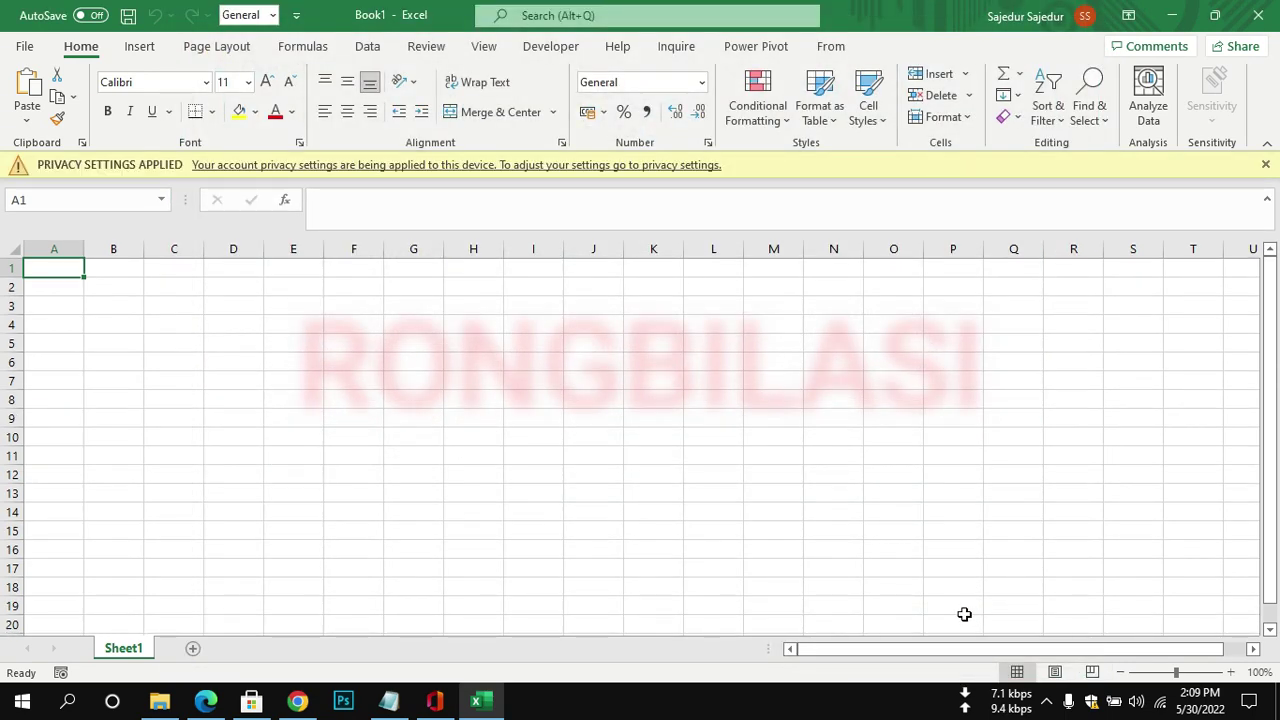
{"action": "left_click", "coordinate": [1264, 166]}
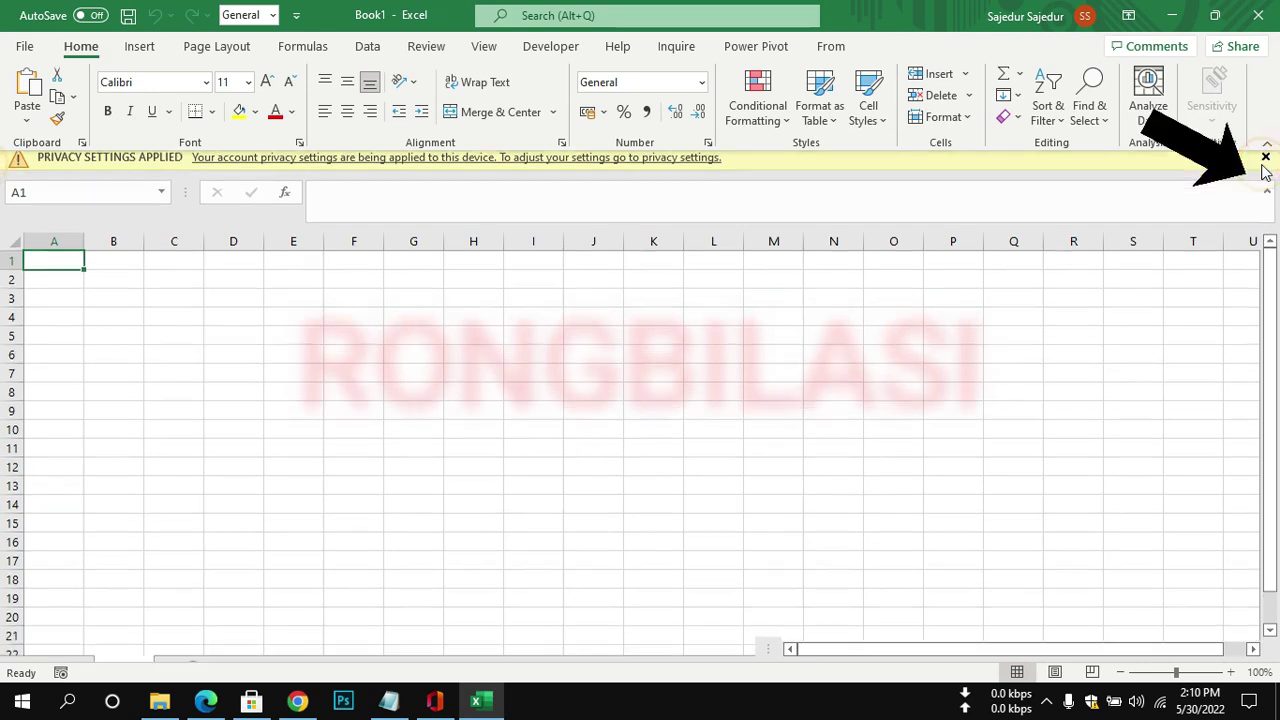
Step: Check the signed-in account, then view subscription details under File > Account
{"action": "left_click", "coordinate": [1085, 17]}
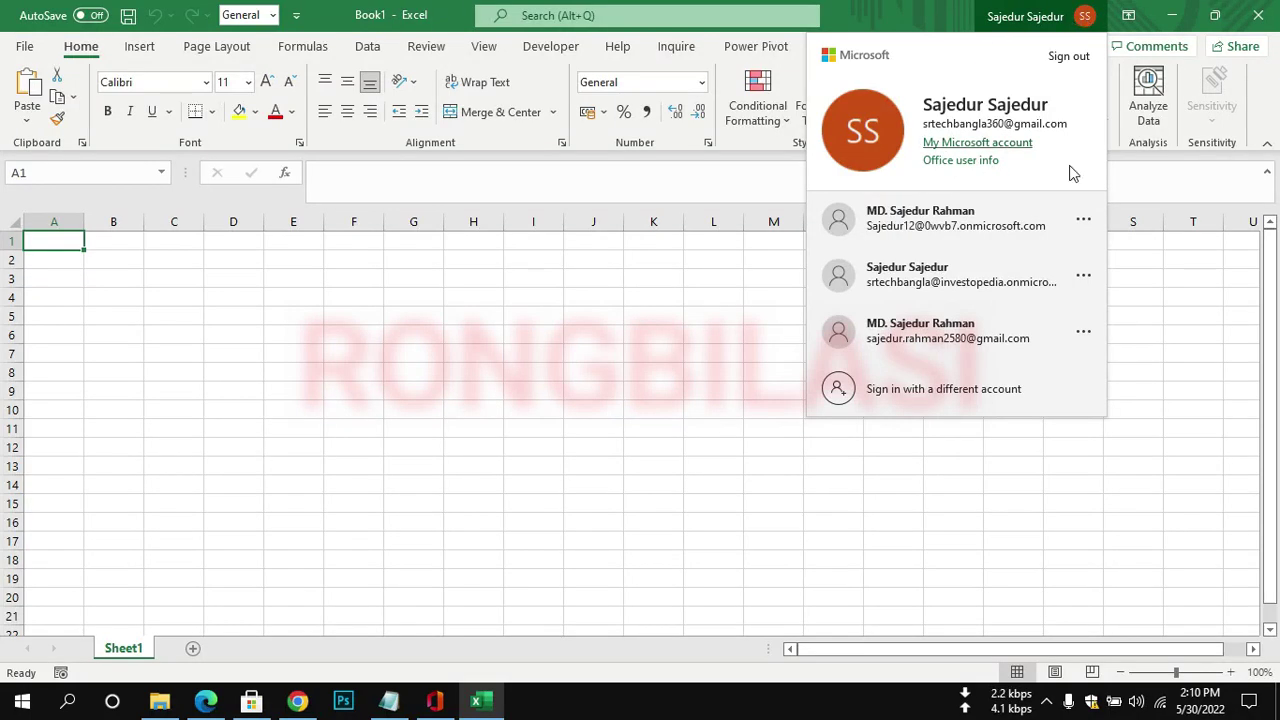
{"action": "left_click", "coordinate": [1085, 17]}
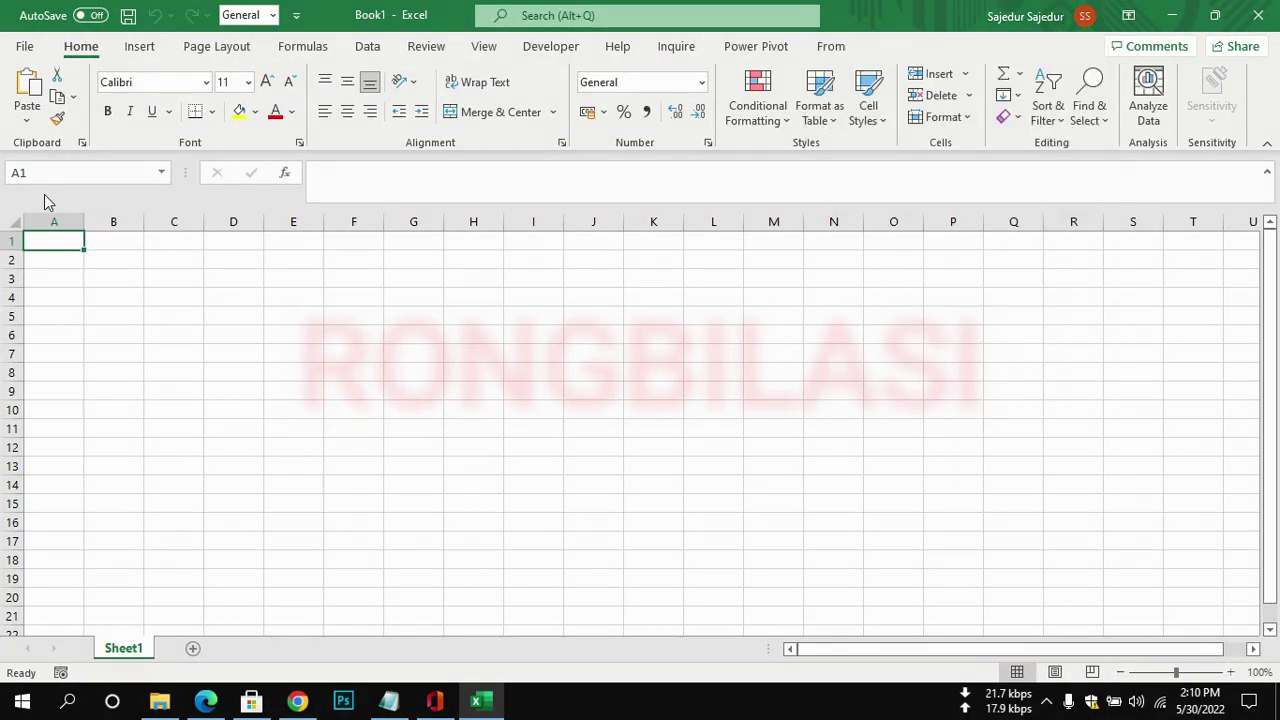
{"action": "left_click", "coordinate": [24, 44]}
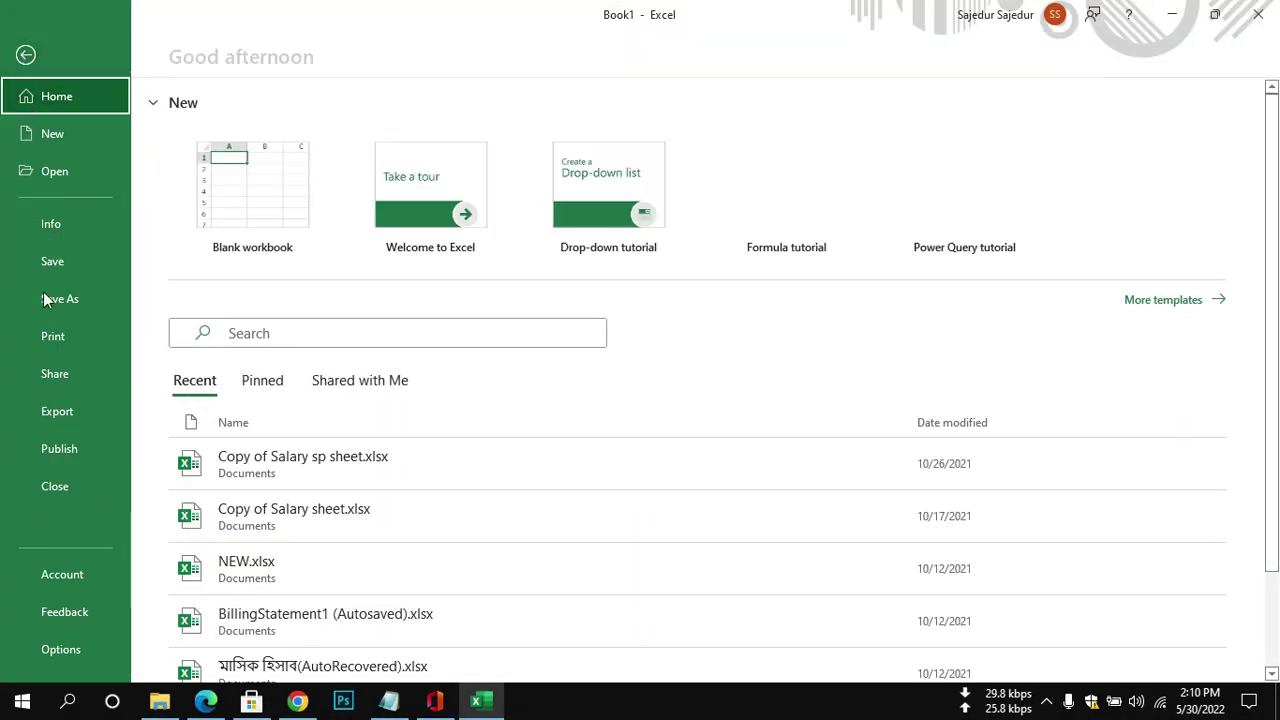
{"action": "left_click", "coordinate": [67, 572]}
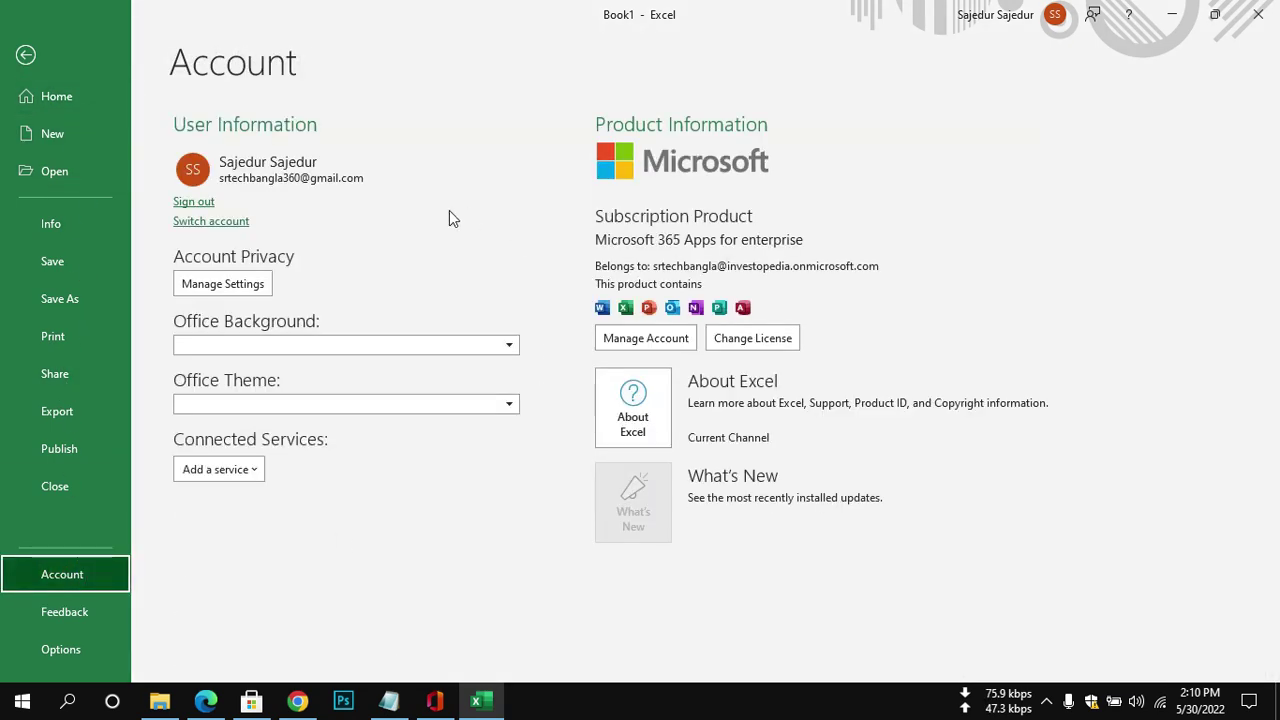